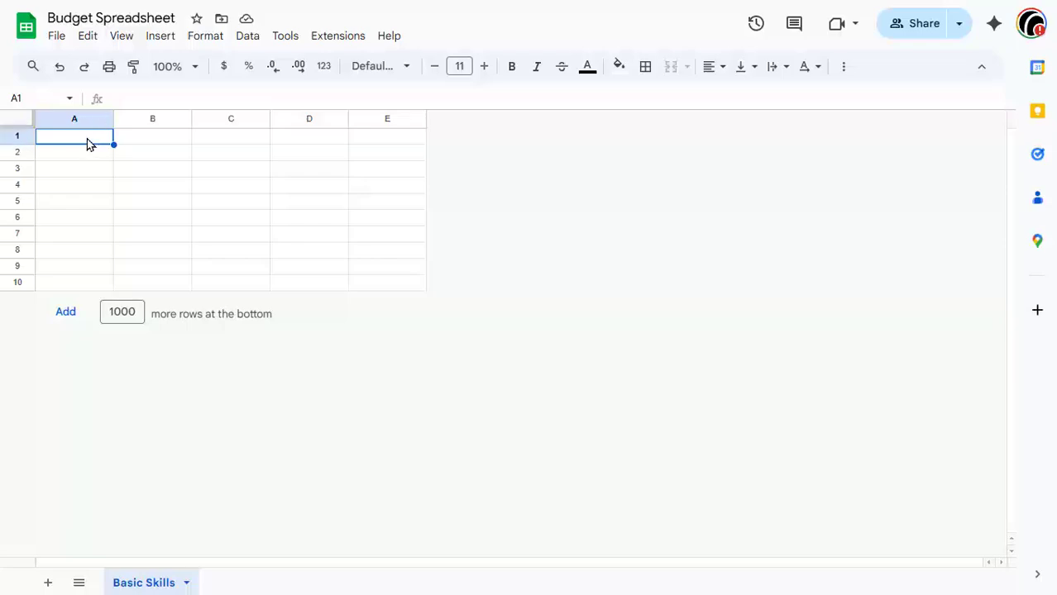
Step: Enter the title "Spreadsheet" in cell A1 and move down to row 3
text(Sprea)
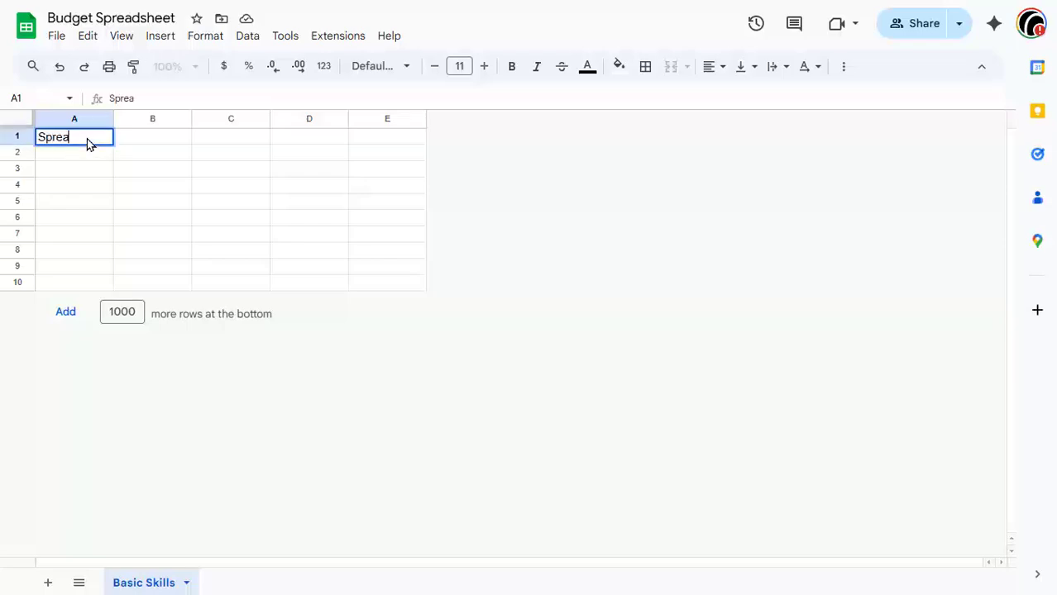
text(dsheet)
key(Return)
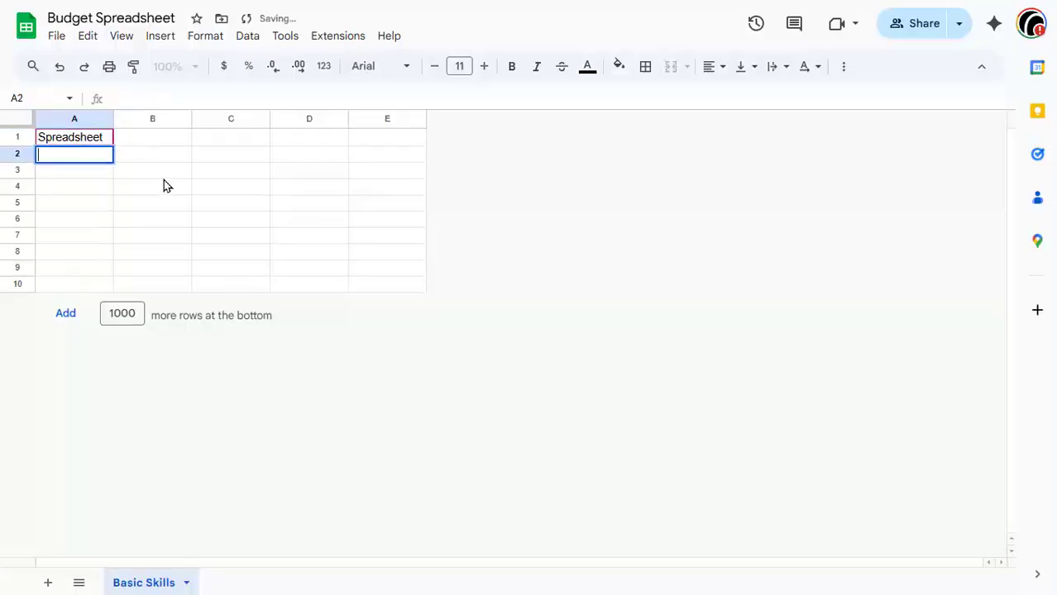
key(Return)
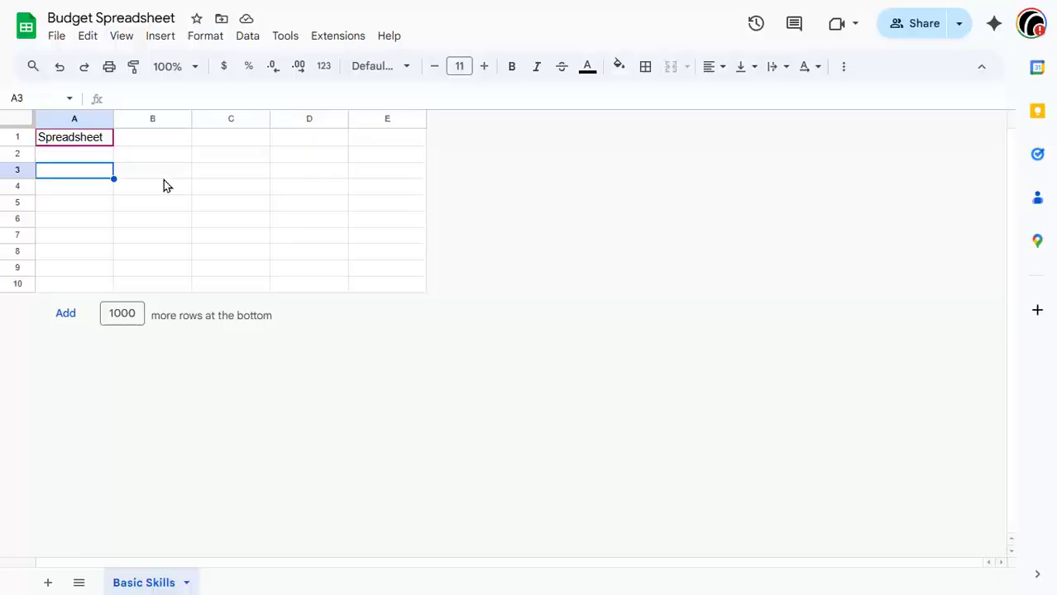
Step: Enter the expense "Car Note" in A3 with the amount 300 beside it in B3
text(Car Note)
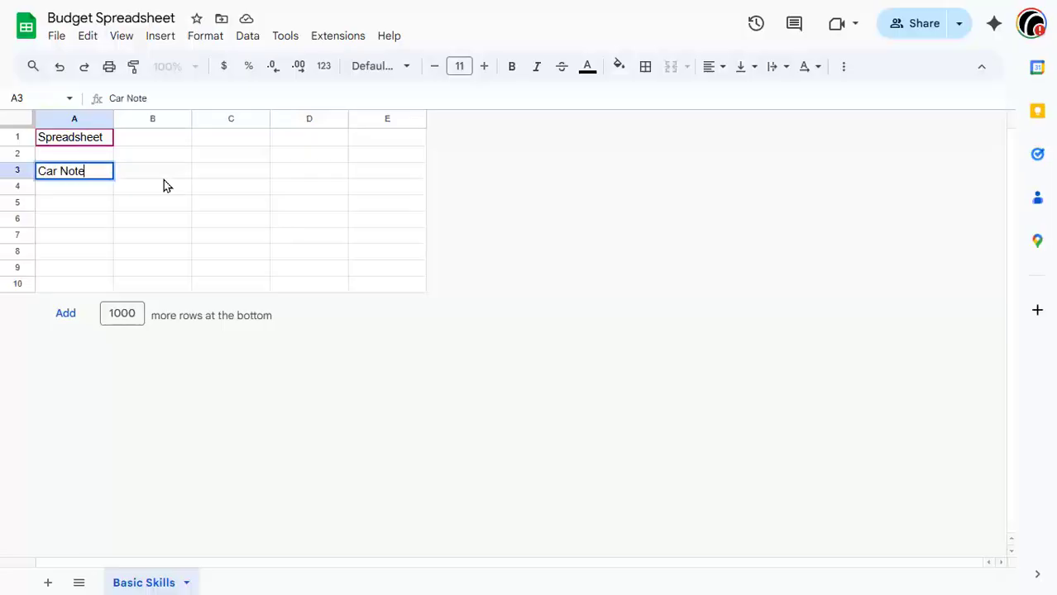
key(Tab)
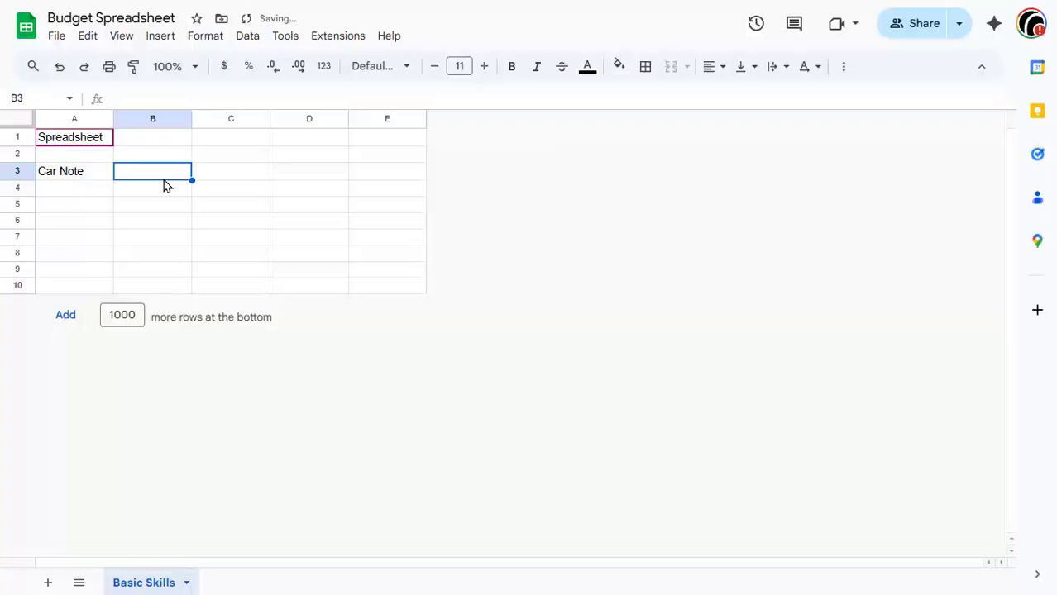
key(Left)
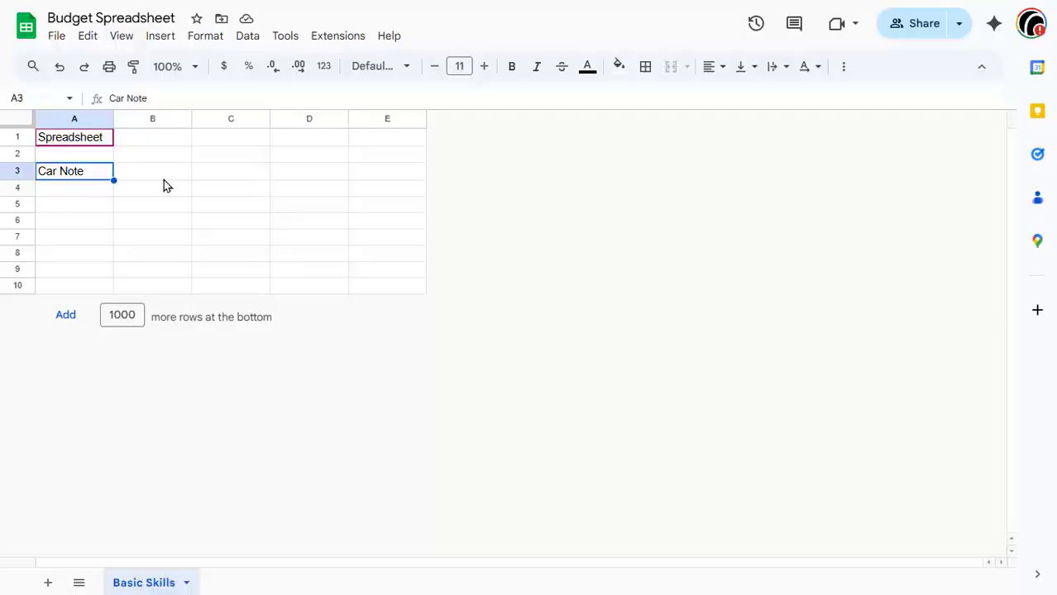
click(163, 178)
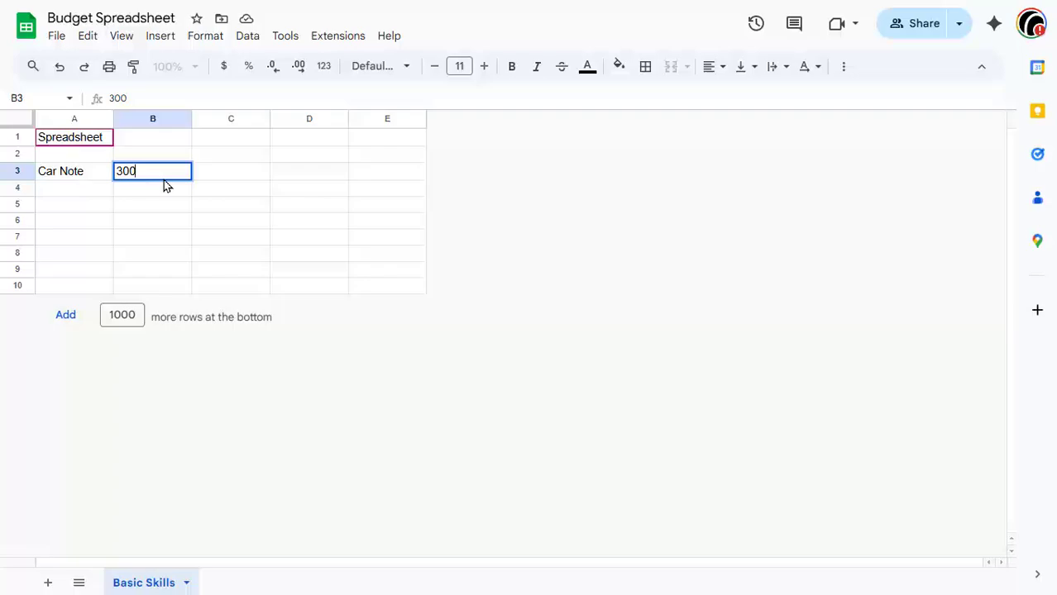
key(Return)
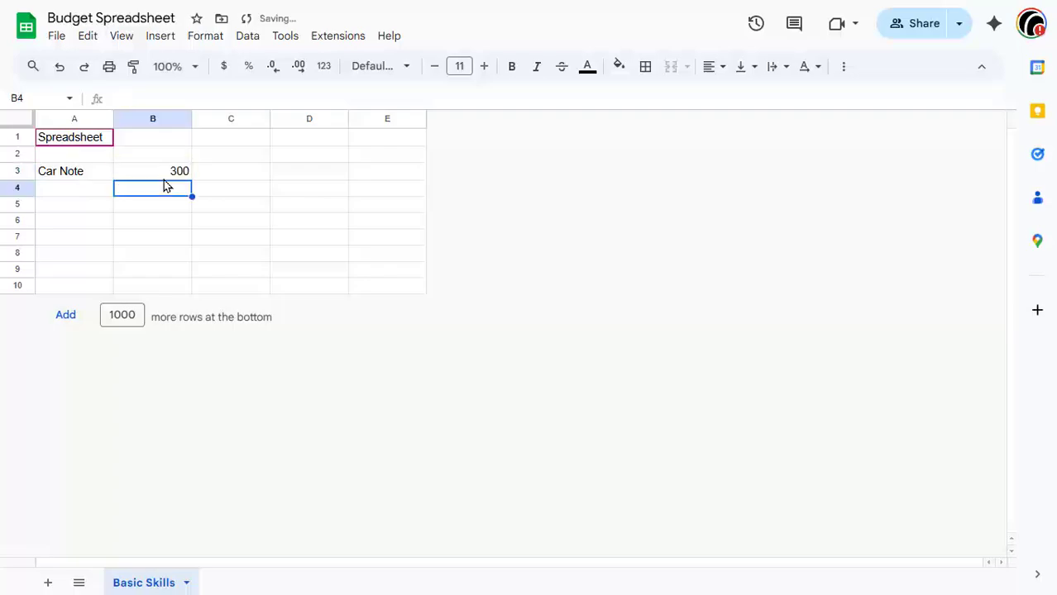
key(Left)
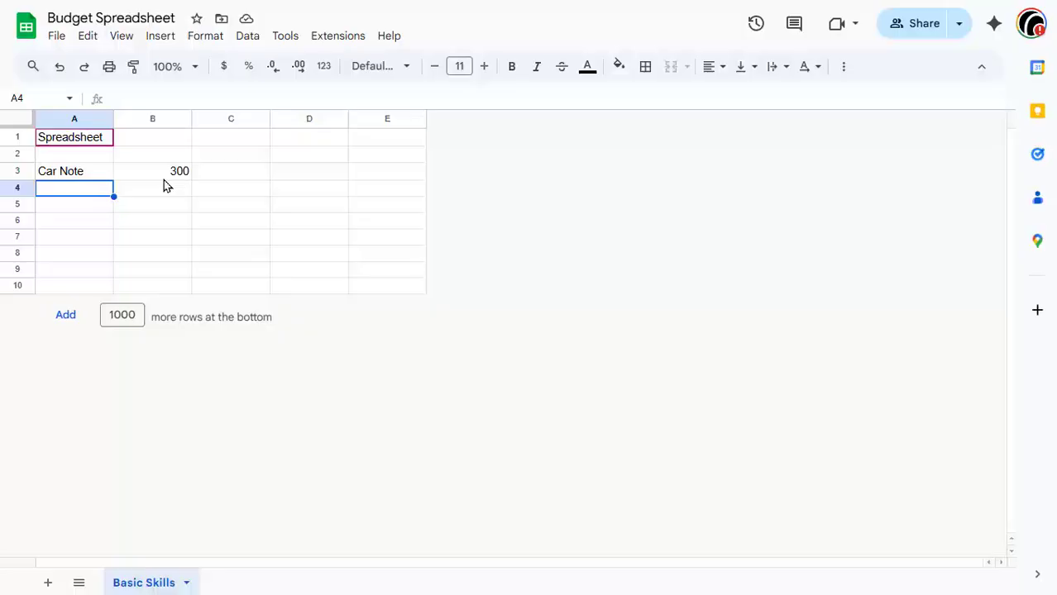
Step: Enter the expense "Rent" in A4 with the amount 600 in B4
text(Rent)
key(Tab)
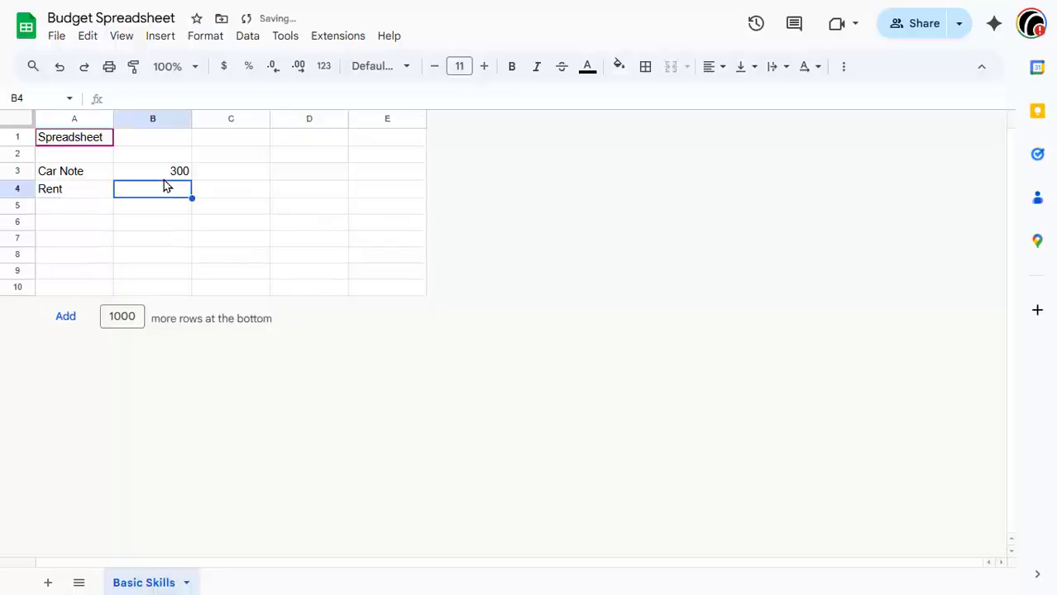
text(600)
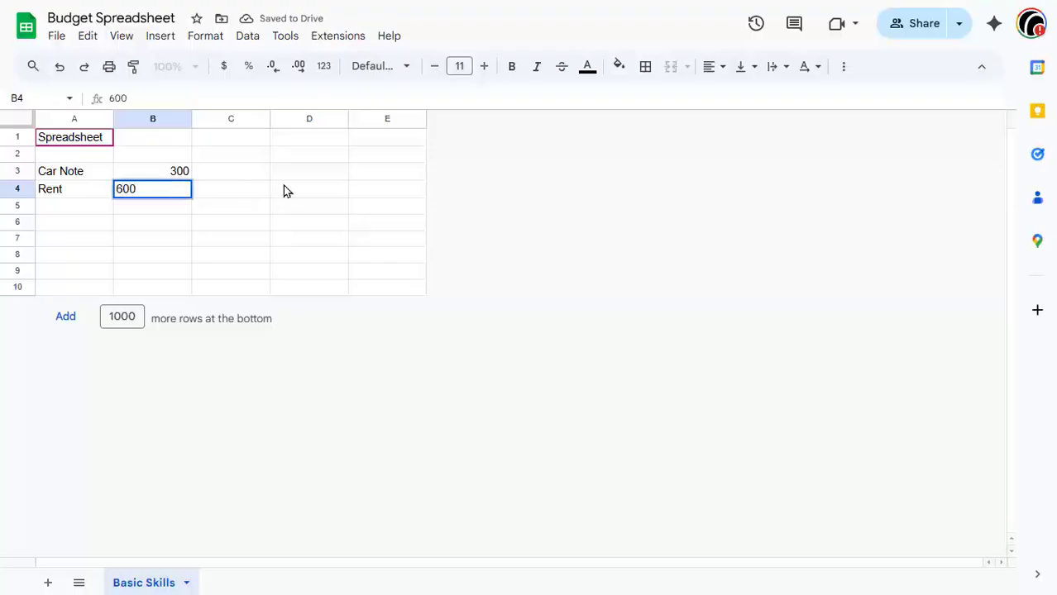
key(Return)
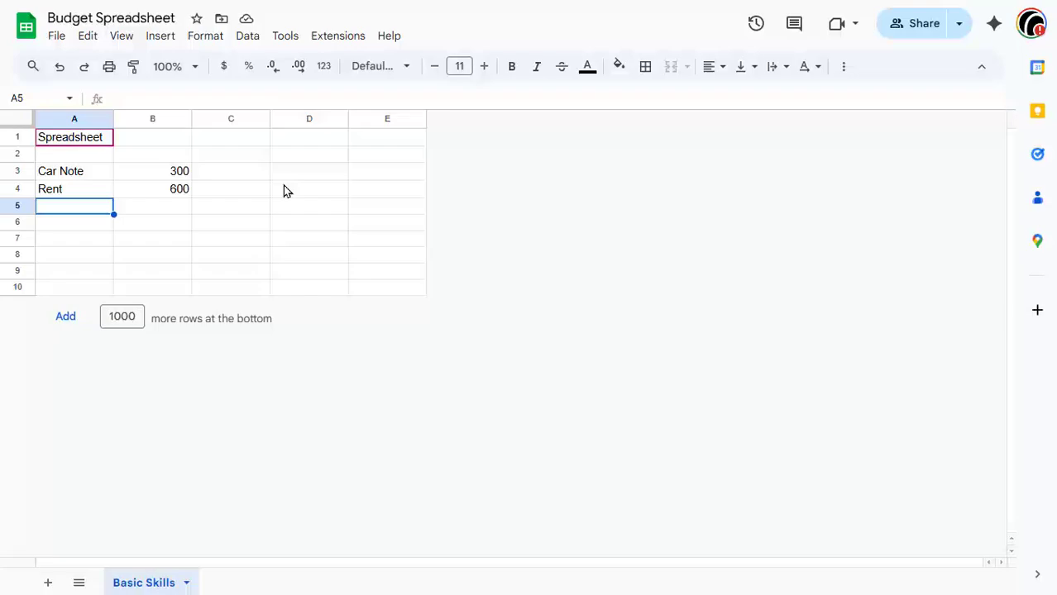
Step: Enter the expense "Food" in A5 with the amount 200 in B5
text(Food)
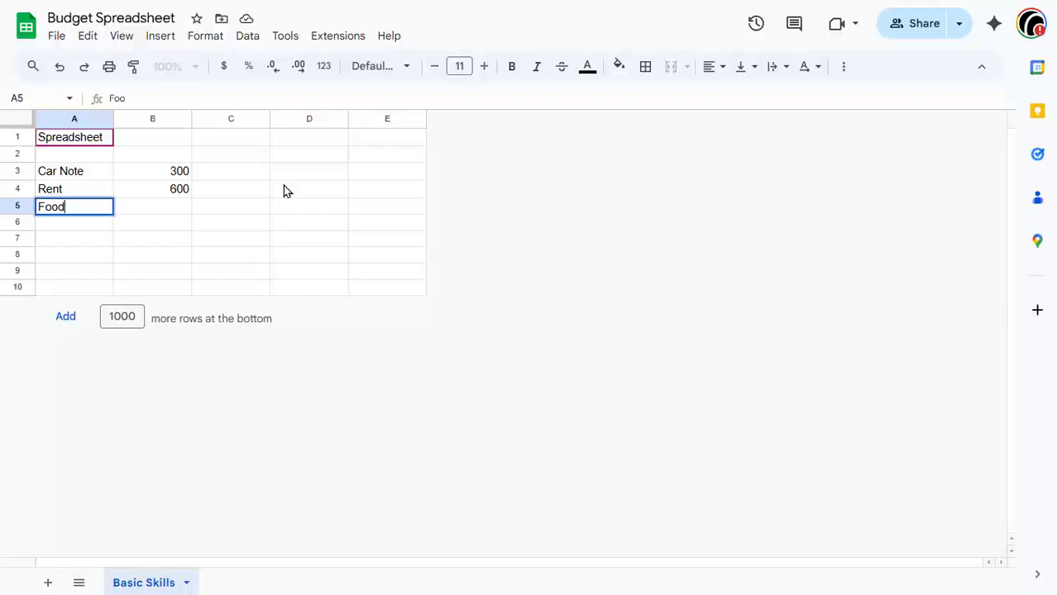
key(Tab)
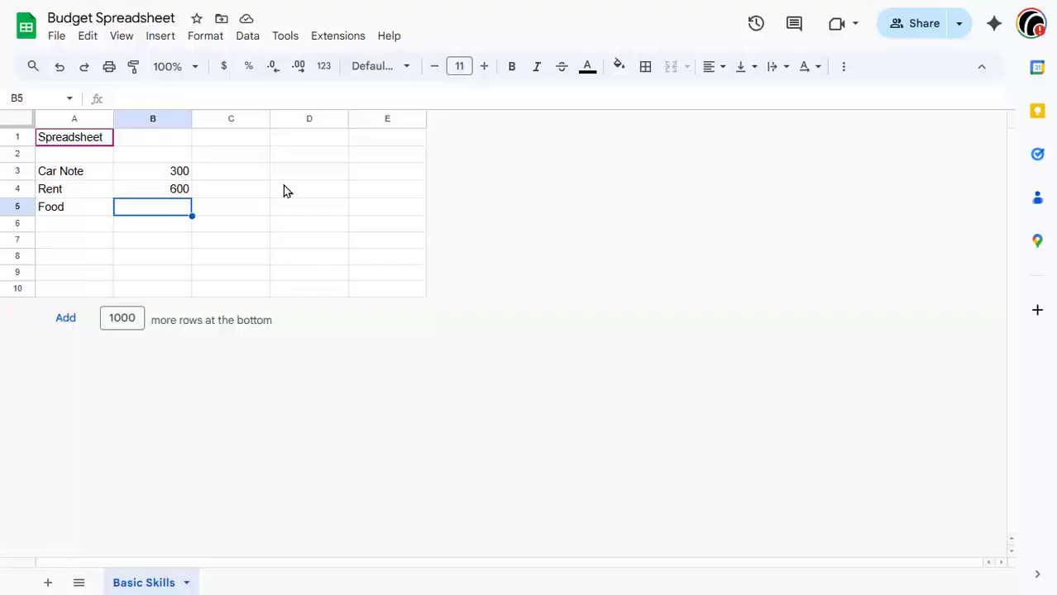
text(200)
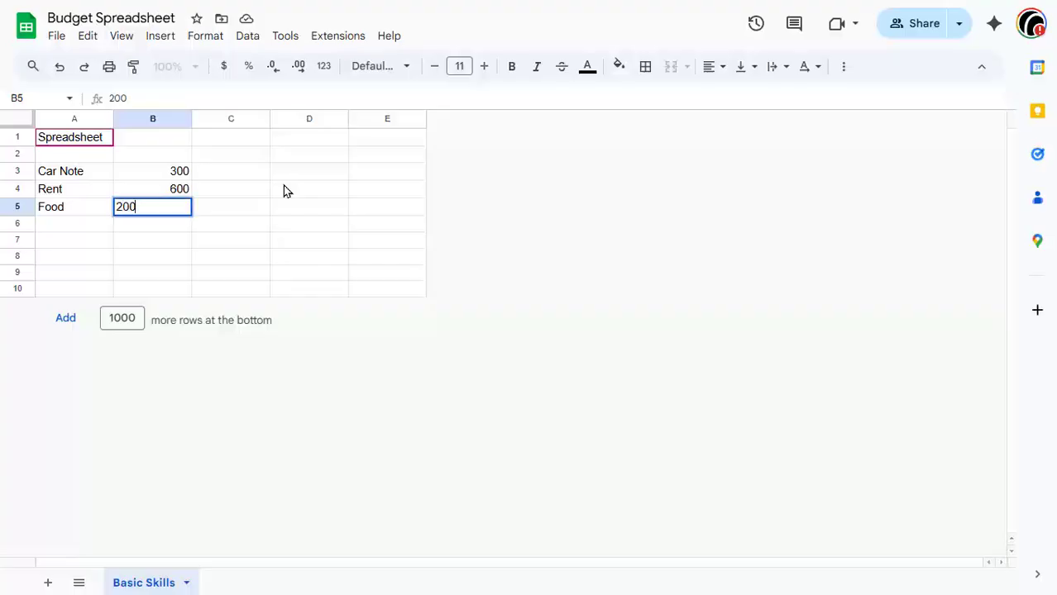
key(Return)
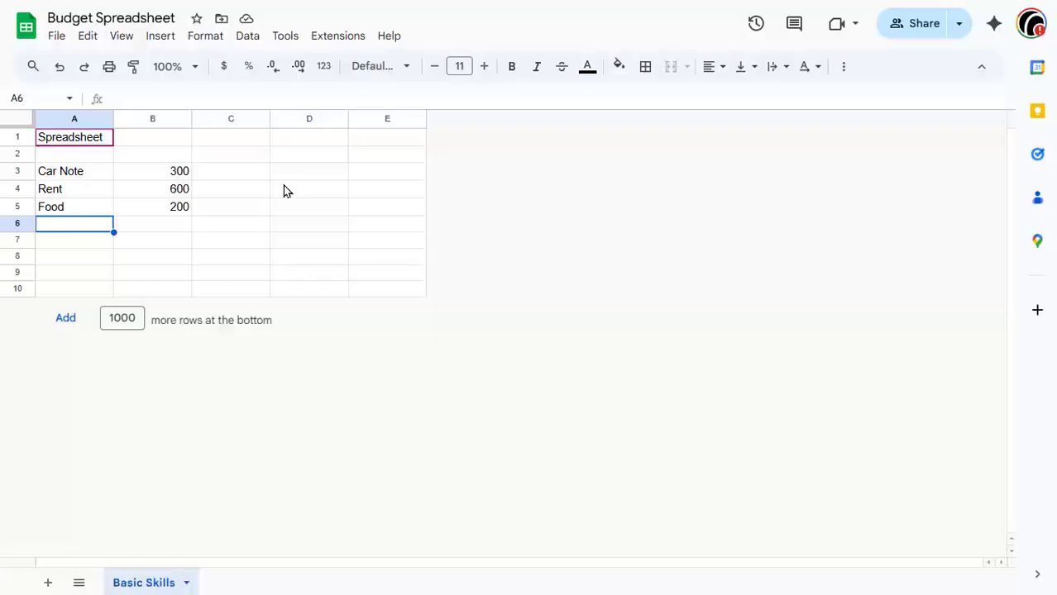
Step: Enter the expense "Insurance" in A6 with the amount 150 in B6
text(Insur)
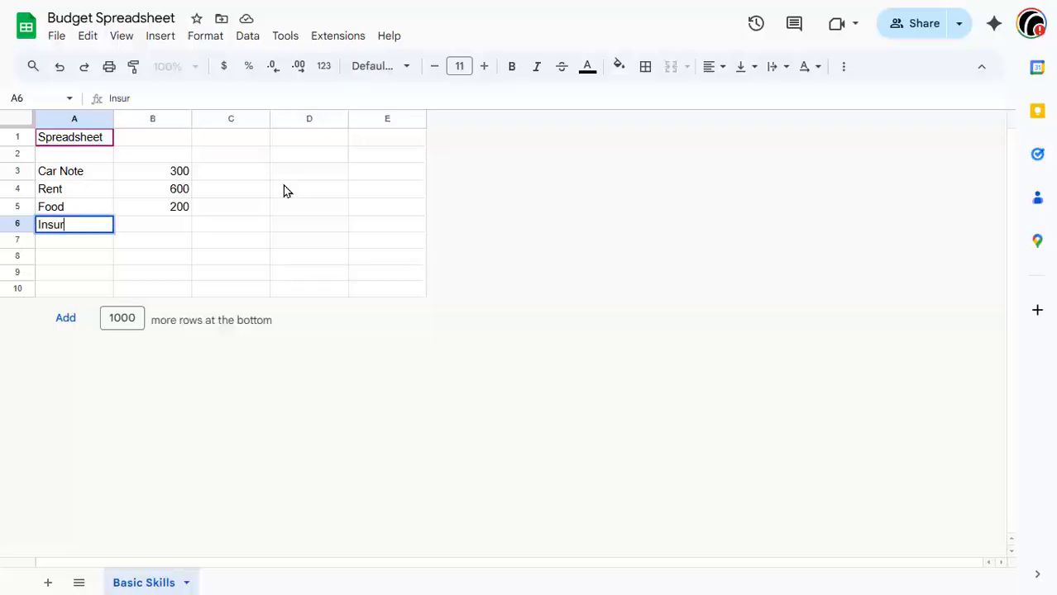
text(ance)
key(Tab)
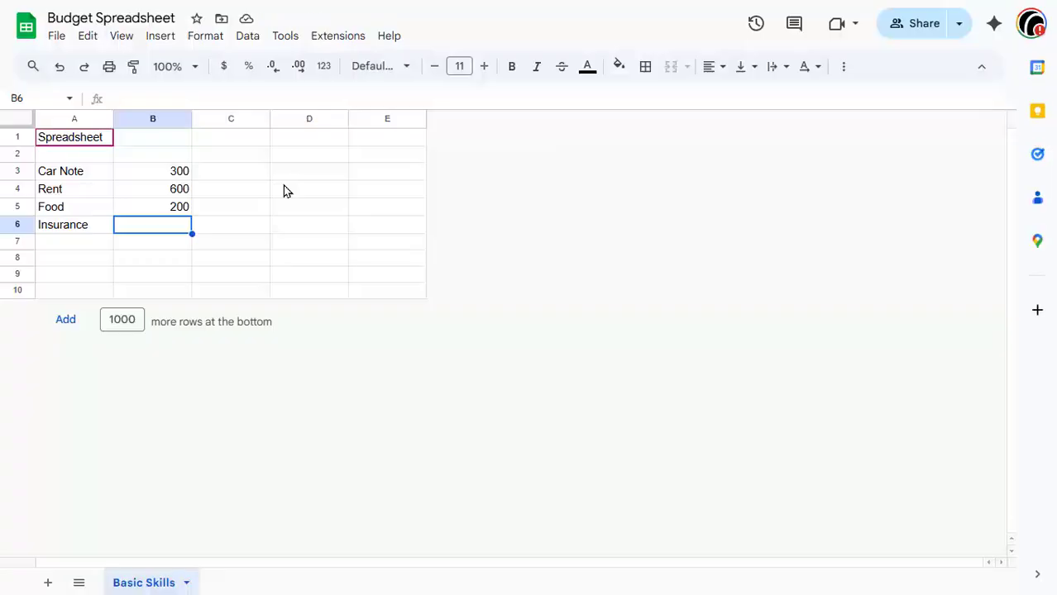
text(150)
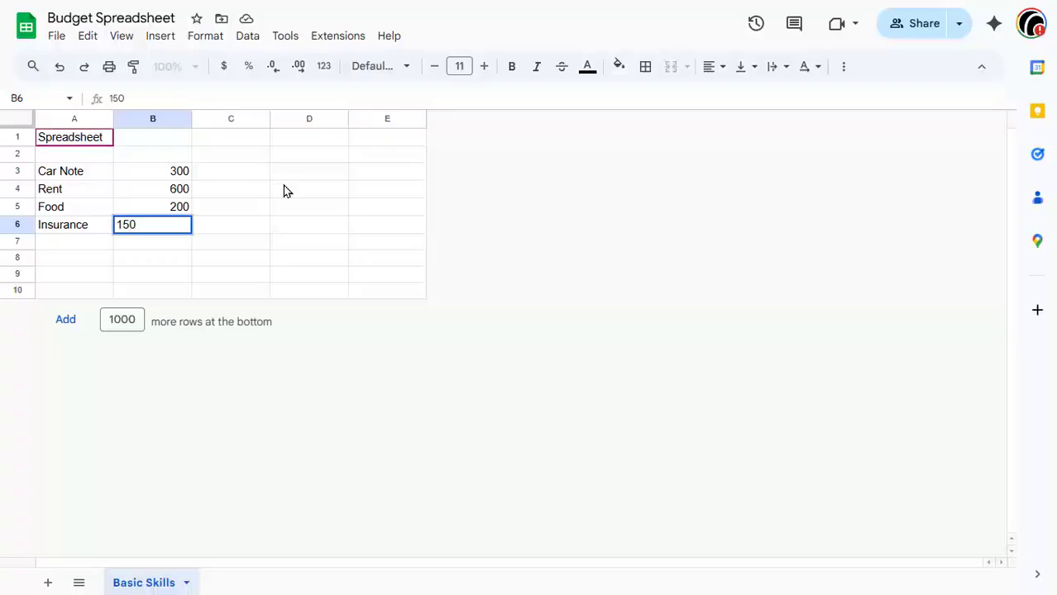
key(Return)
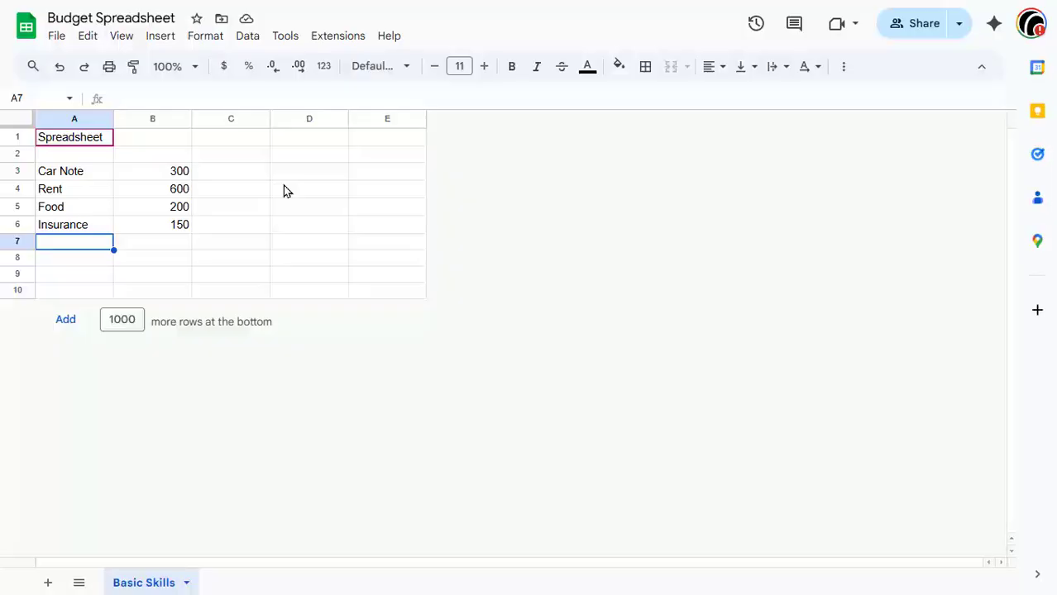
Step: Enter the expense labels "Utilities" in A7 and "Phone" in A8
text(Utili)
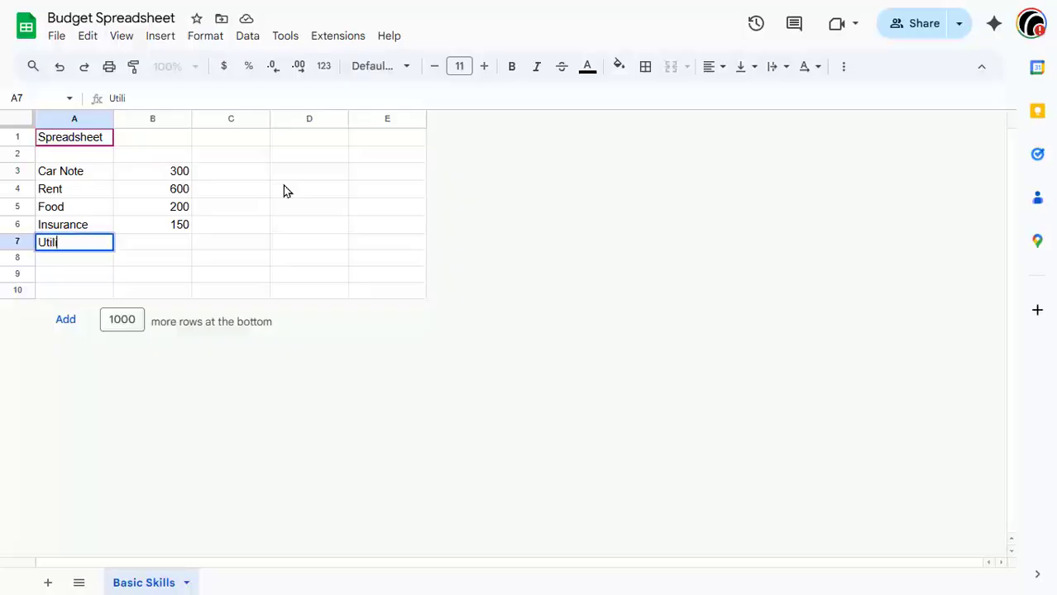
text(ties)
key(Return)
text(P)
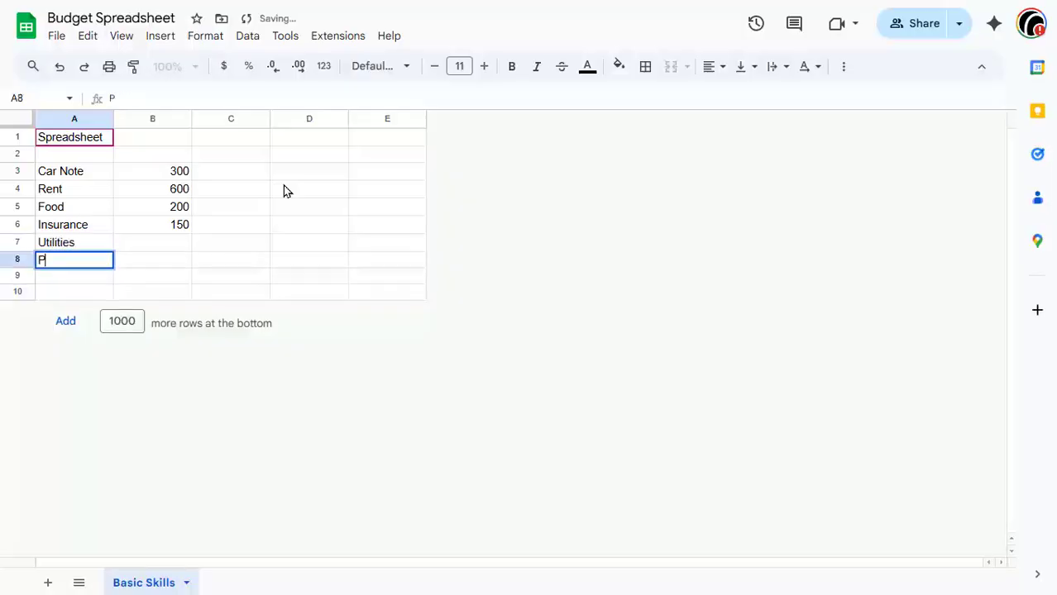
text(hone)
key(Tab)
key(Up)
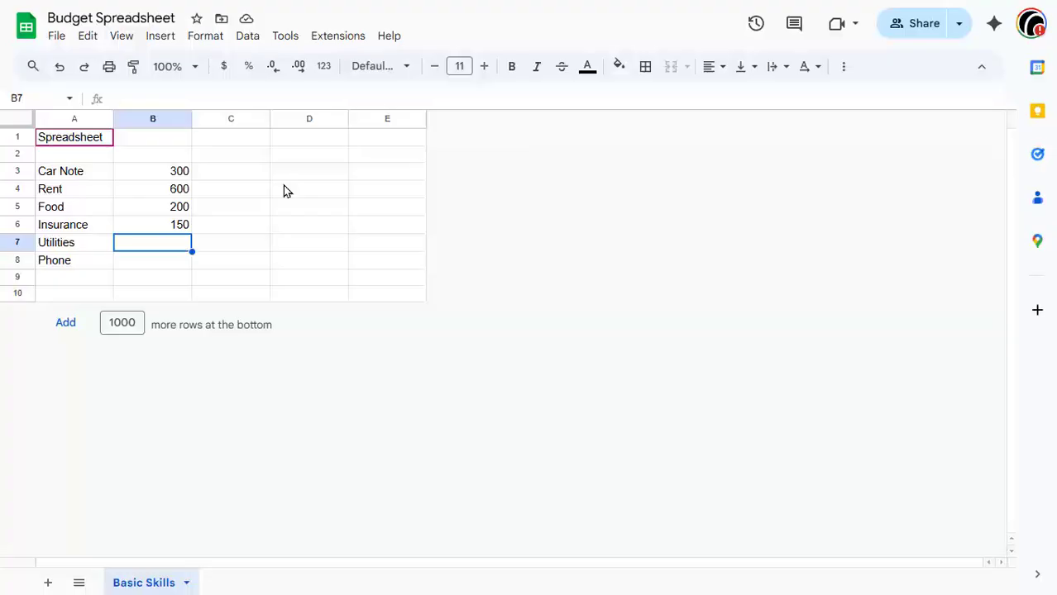
Step: Enter the amounts 200 for Utilities and 50 for Phone in B7 and B8
text(200)
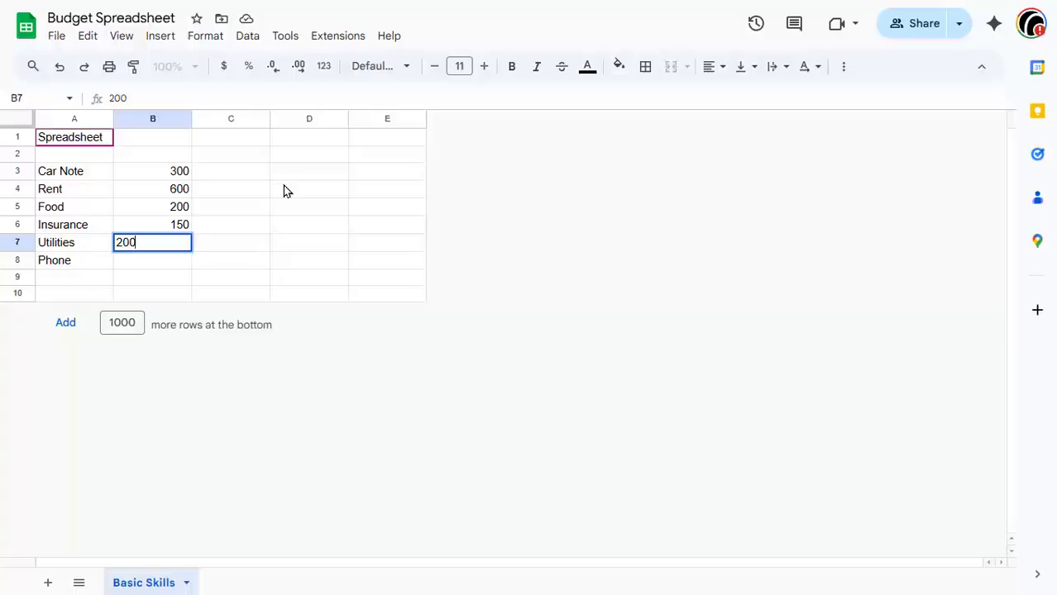
key(Return)
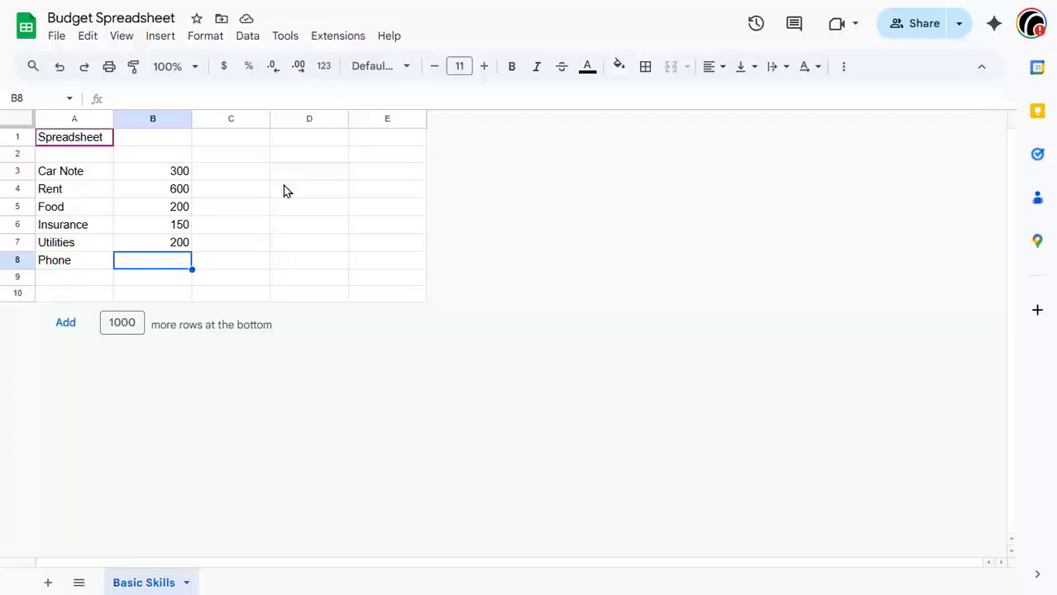
text(50)
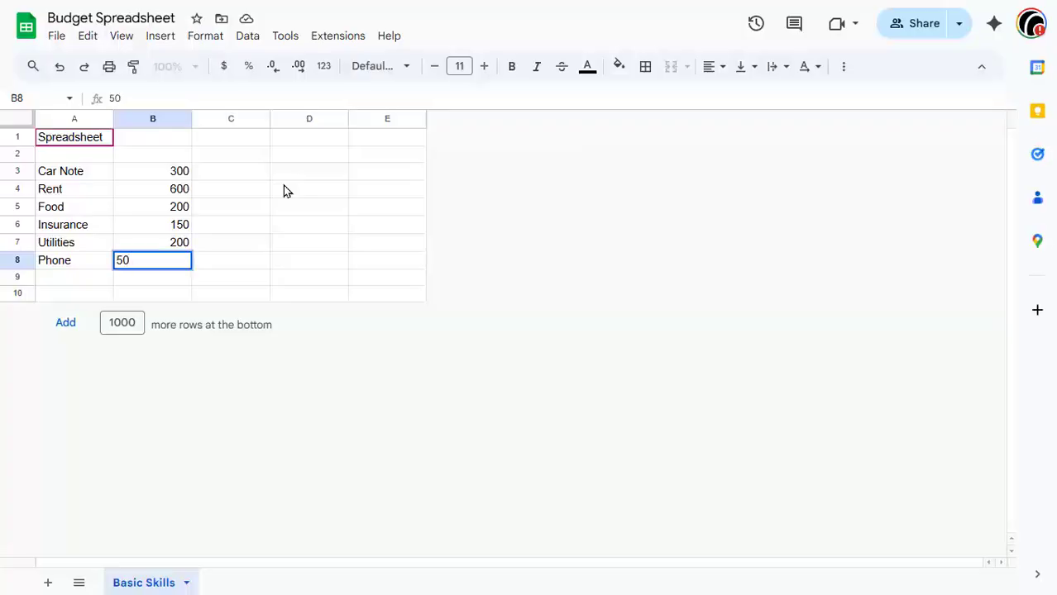
key(Return)
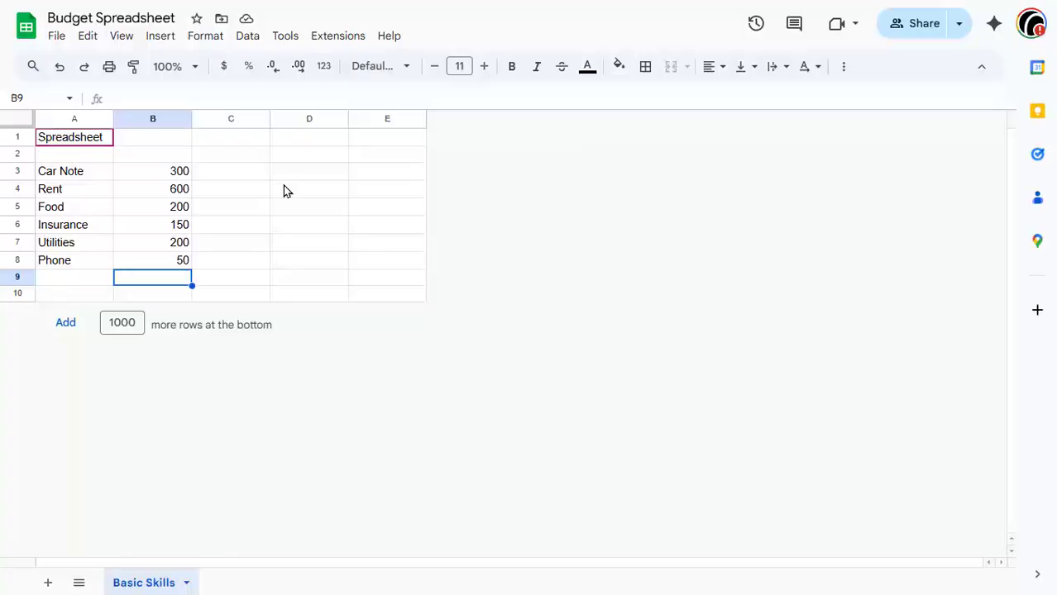
Step: Accept the suggested =SUM(B3:B8) formula in B9 and reopen it to review the summed range
text(=)
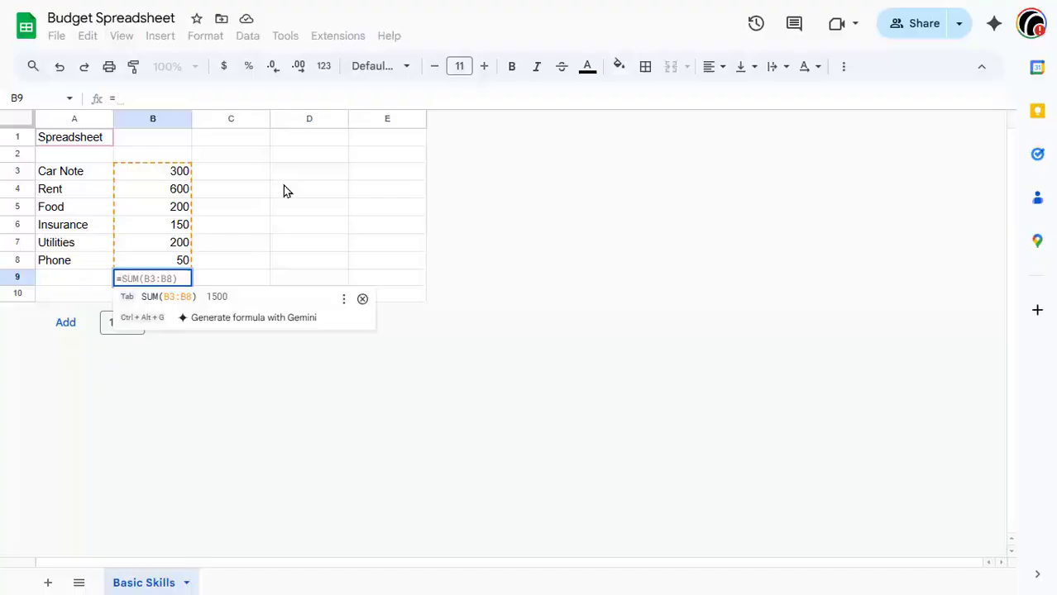
key(Tab)
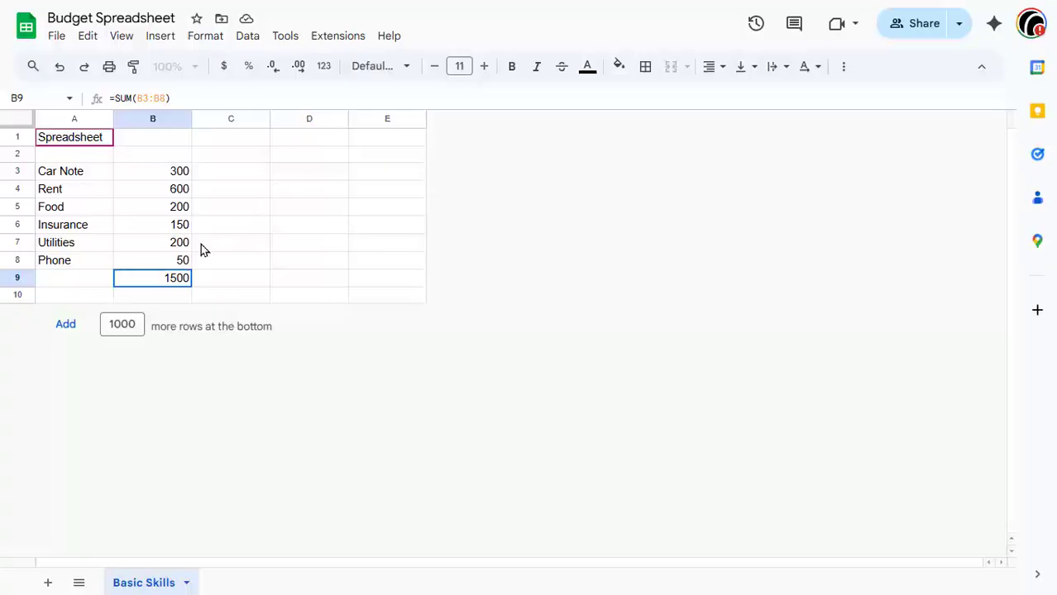
click(149, 276)
double_click(149, 277)
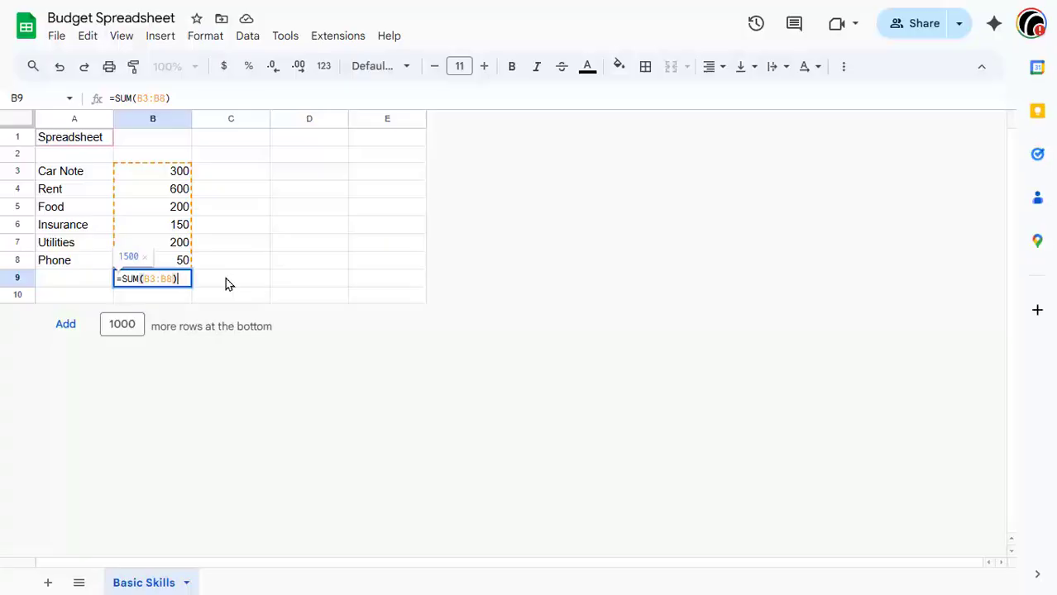
click(233, 174)
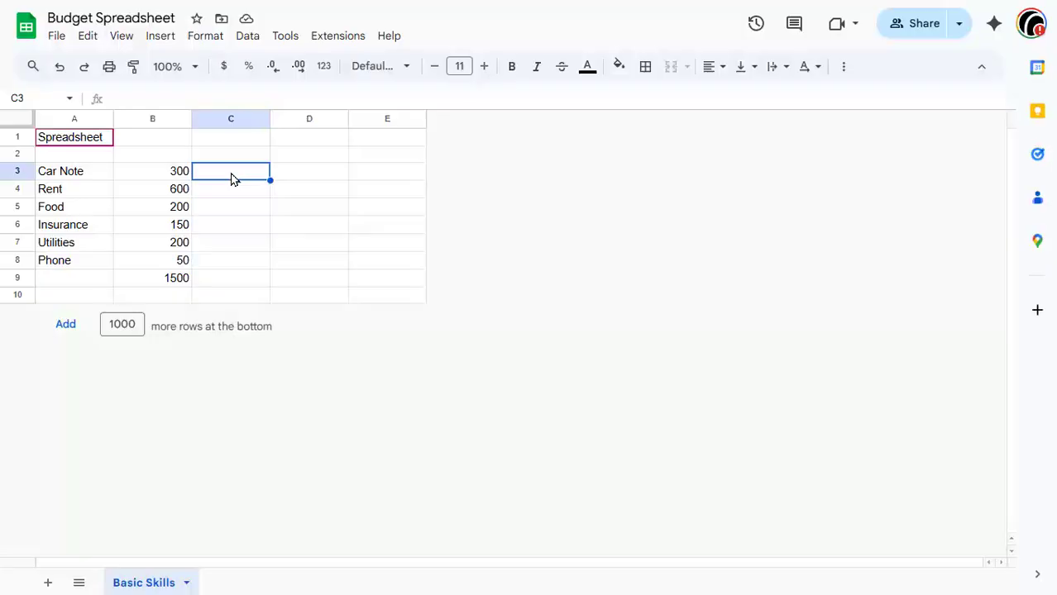
Step: Edit the total formula in B9 so it sums B4:B8 instead
click(168, 281)
double_click(168, 282)
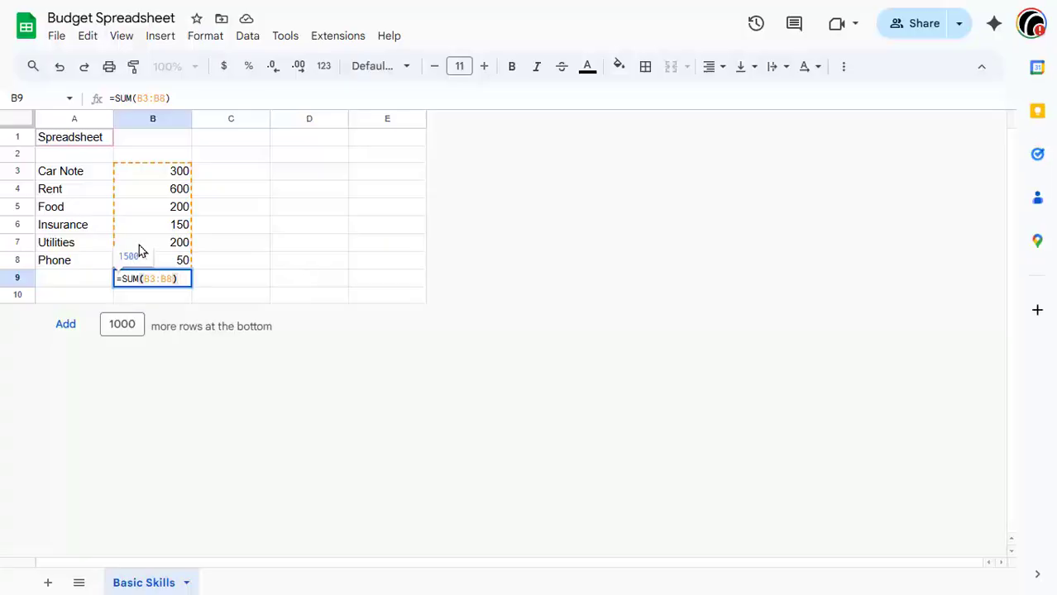
click(152, 279)
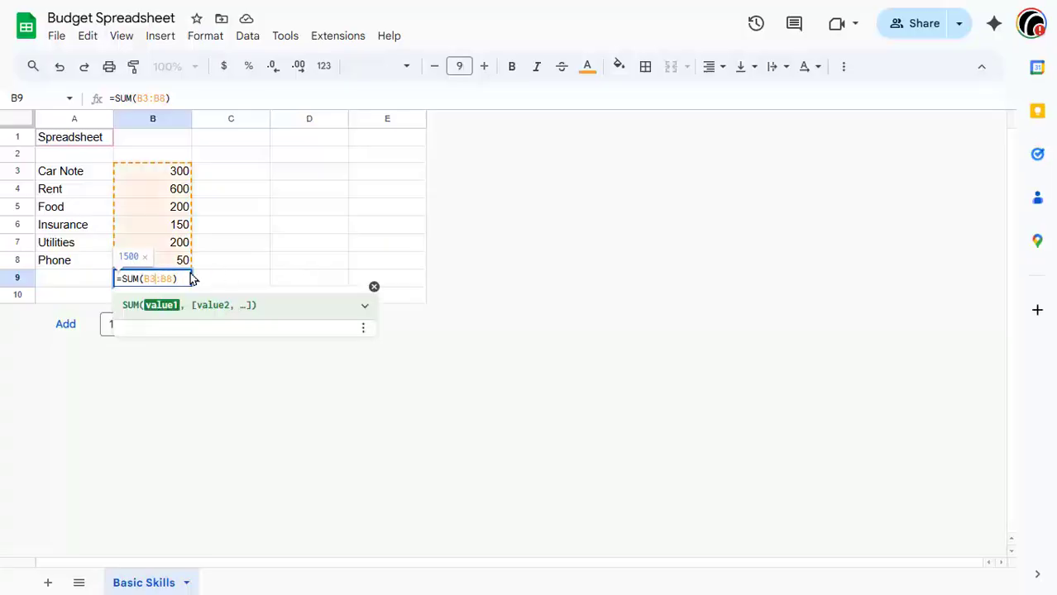
key(BackSpace)
text(4)
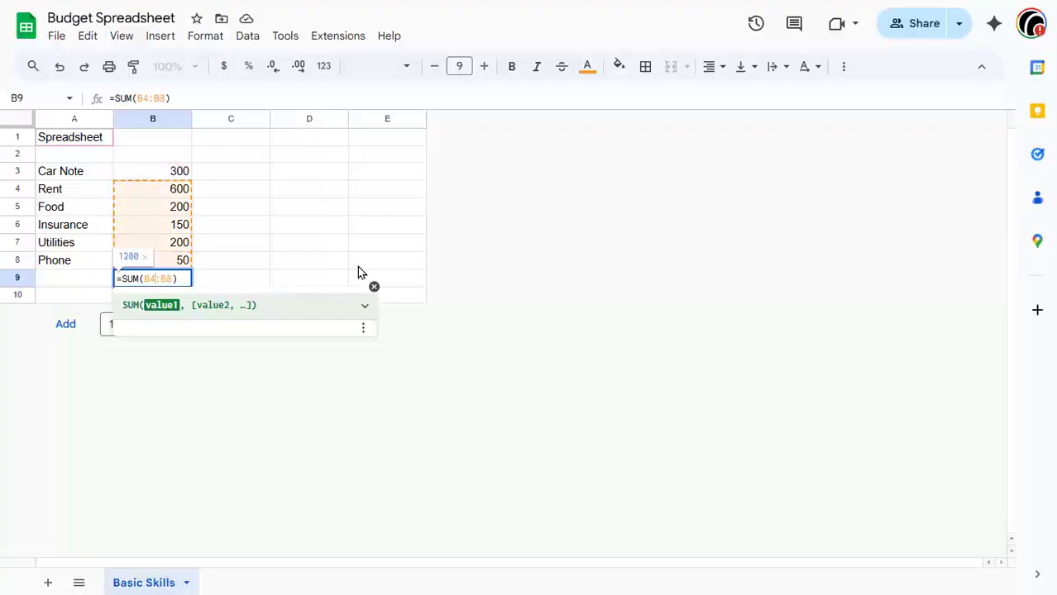
click(256, 235)
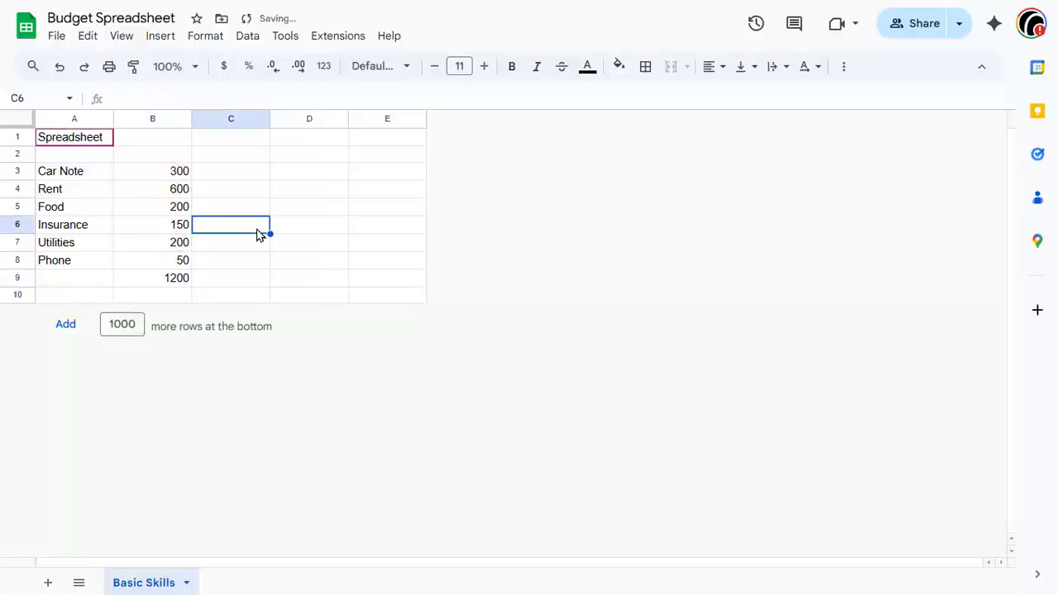
Step: Edit the total formula in B9 so it sums B3:B8
click(177, 282)
double_click(176, 282)
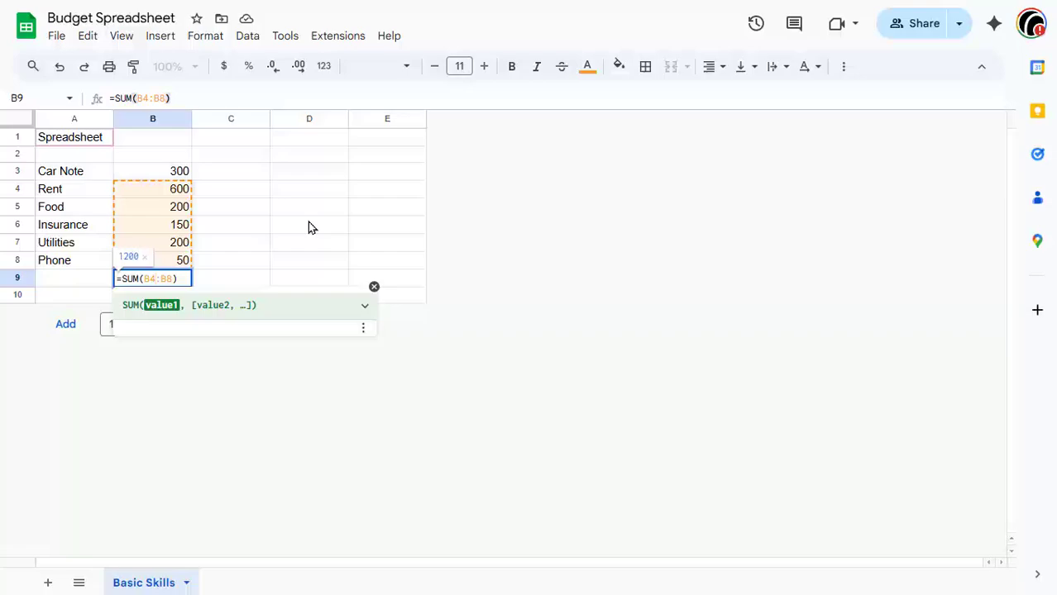
key(BackSpace)
text(3)
click(248, 251)
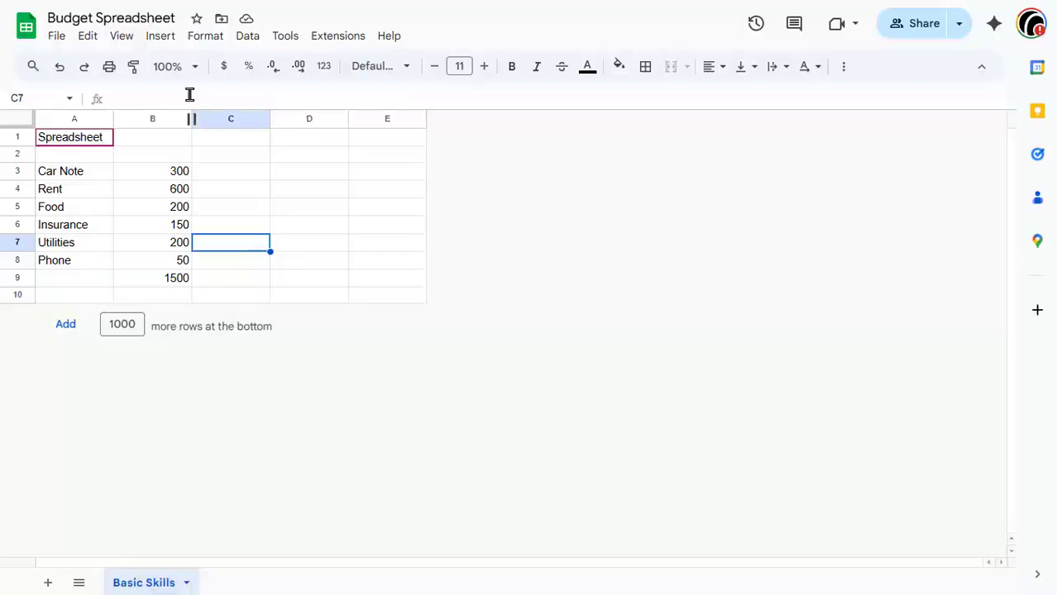
Step: Enter the formula =B3*12 in C3 for the yearly amount and accept the suggested autofill down through C9
click(232, 176)
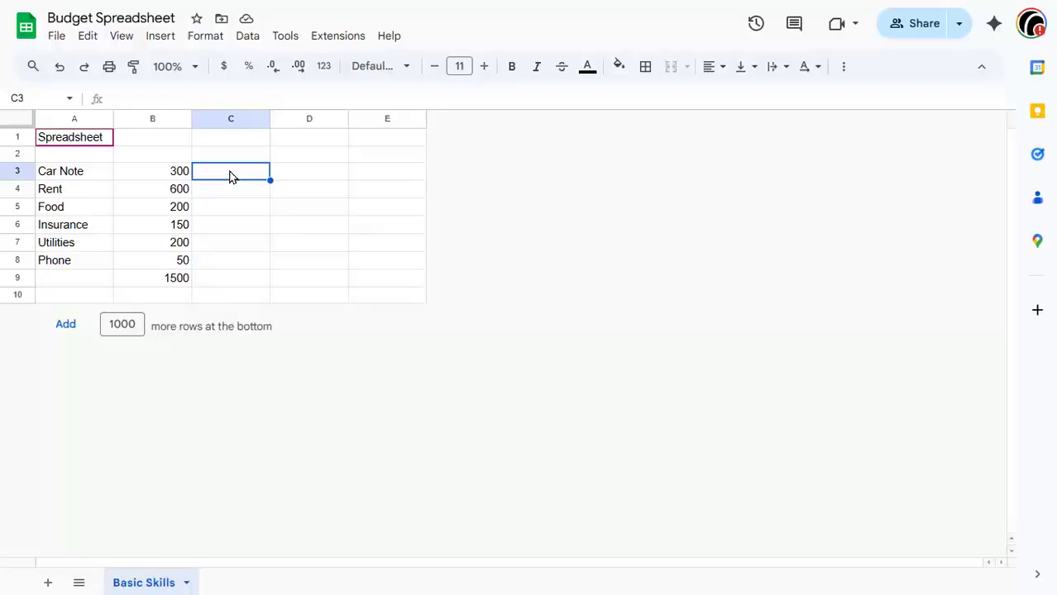
text(=)
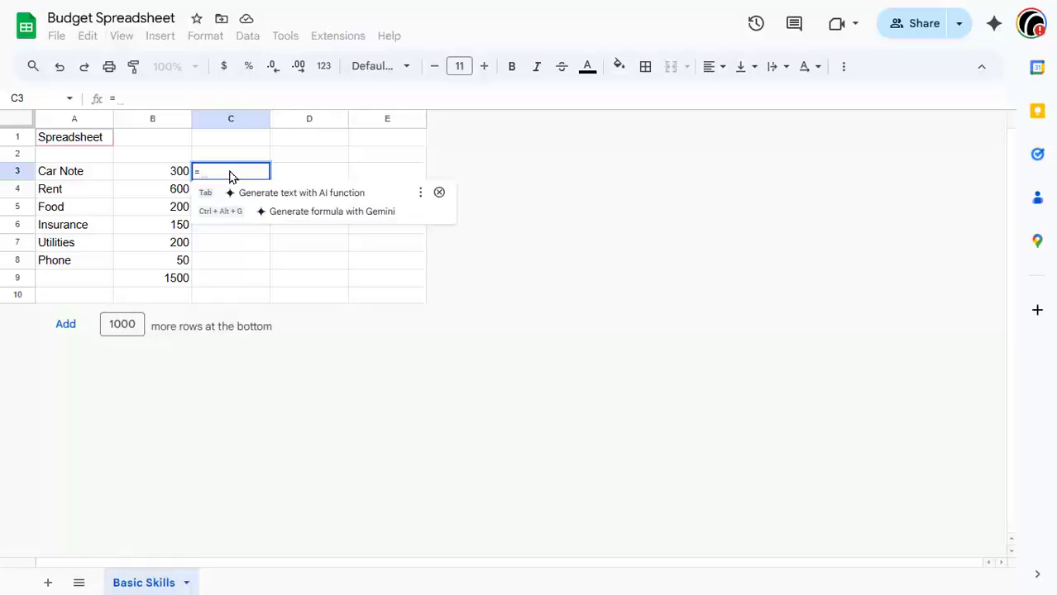
click(176, 175)
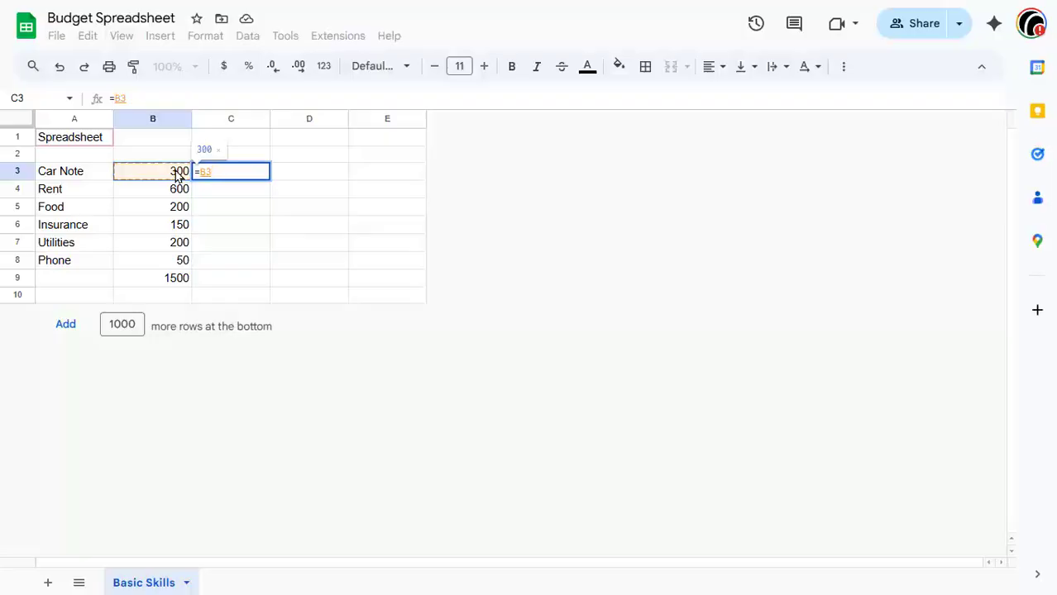
text(*)
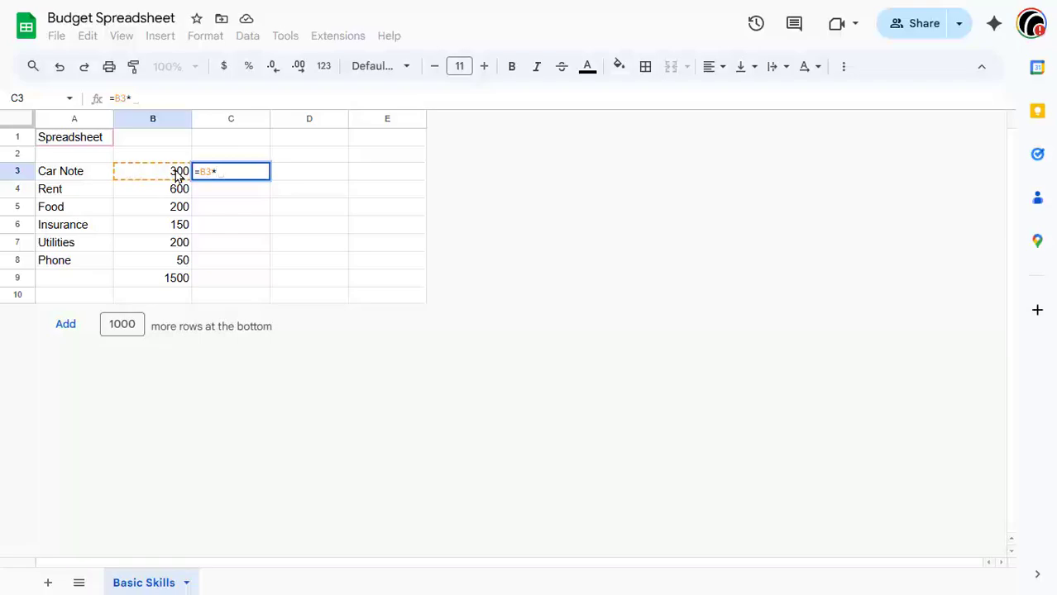
text(12)
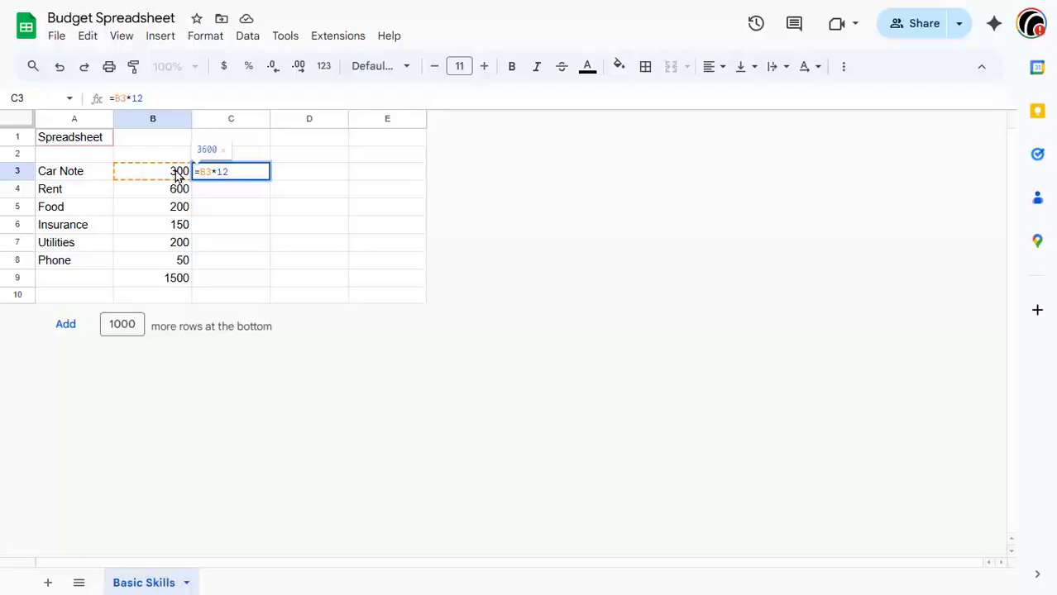
key(Return)
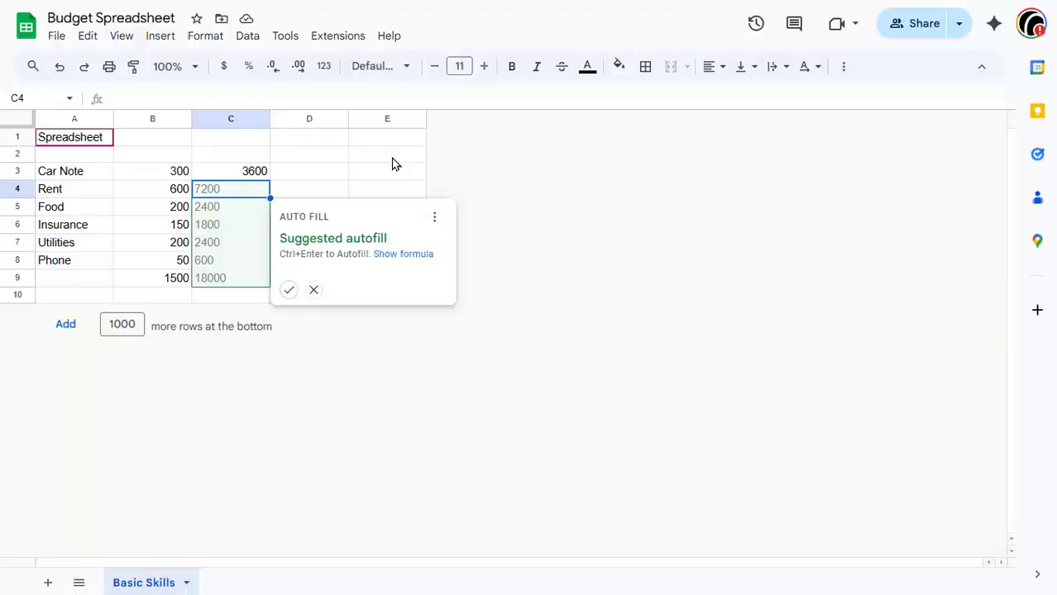
click(290, 291)
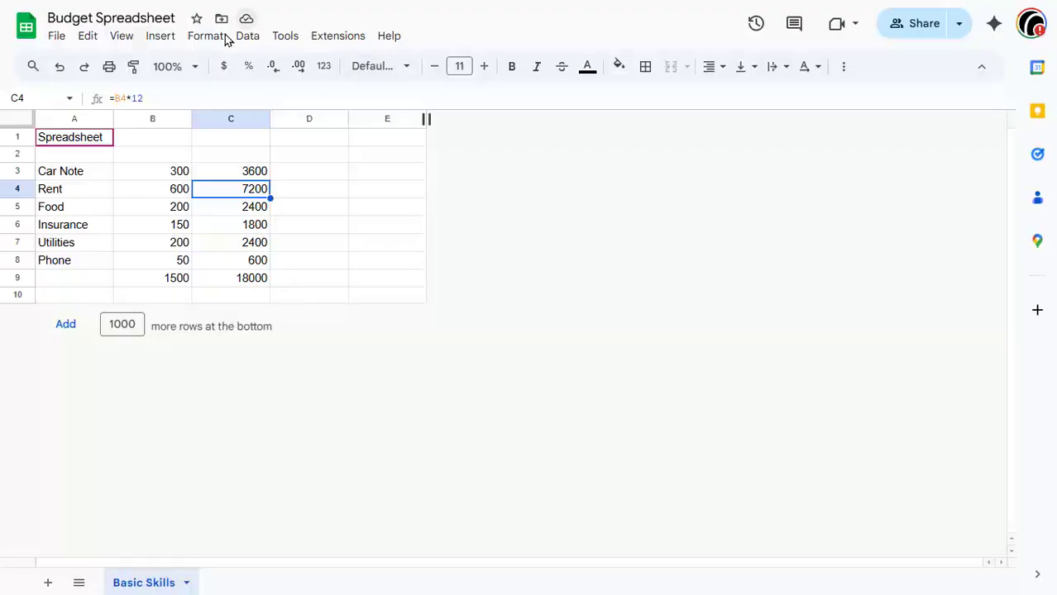
Step: Set the sheet zoom to 200%
click(190, 67)
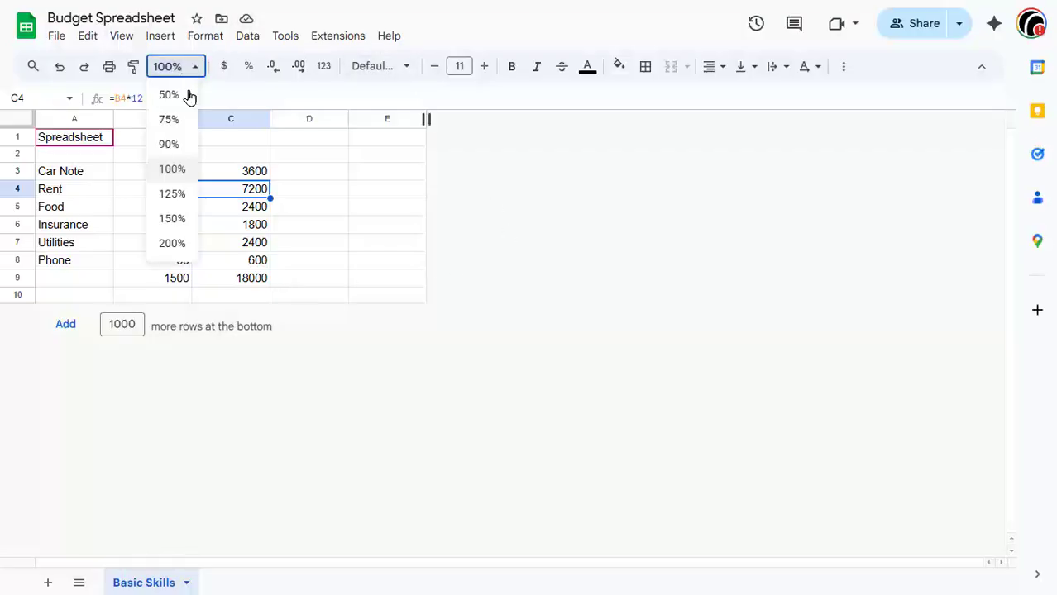
click(178, 221)
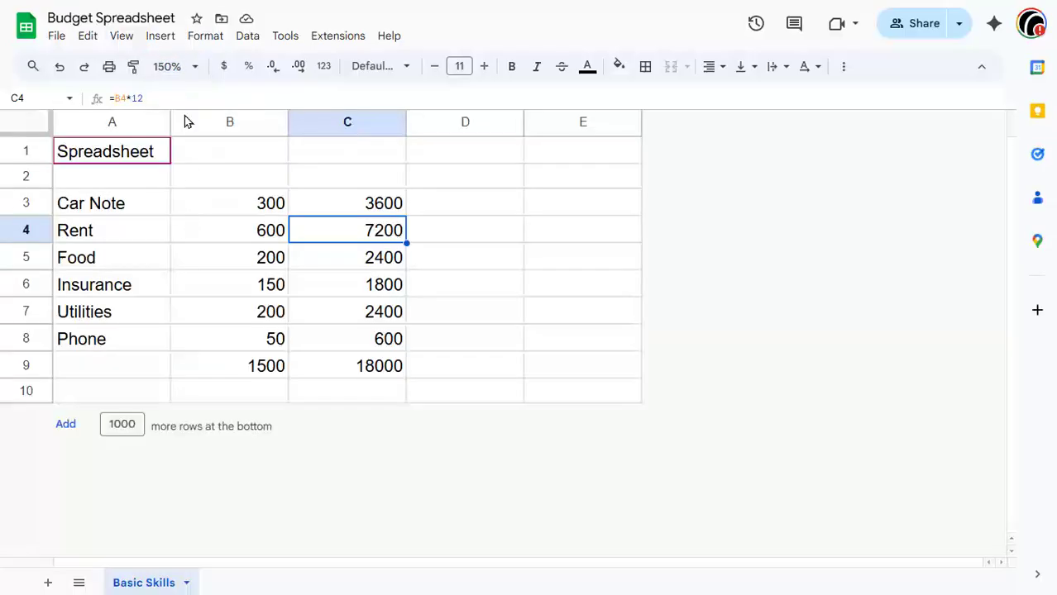
click(195, 66)
click(178, 244)
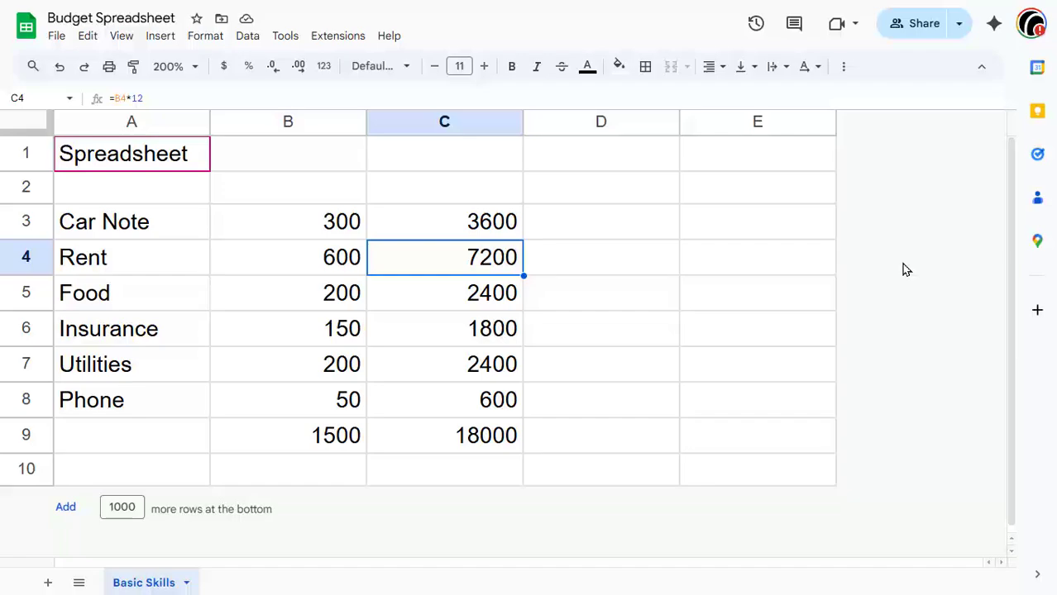
Step: Toggle the display of formulas on and off to review the formulas in columns B and C
click(121, 36)
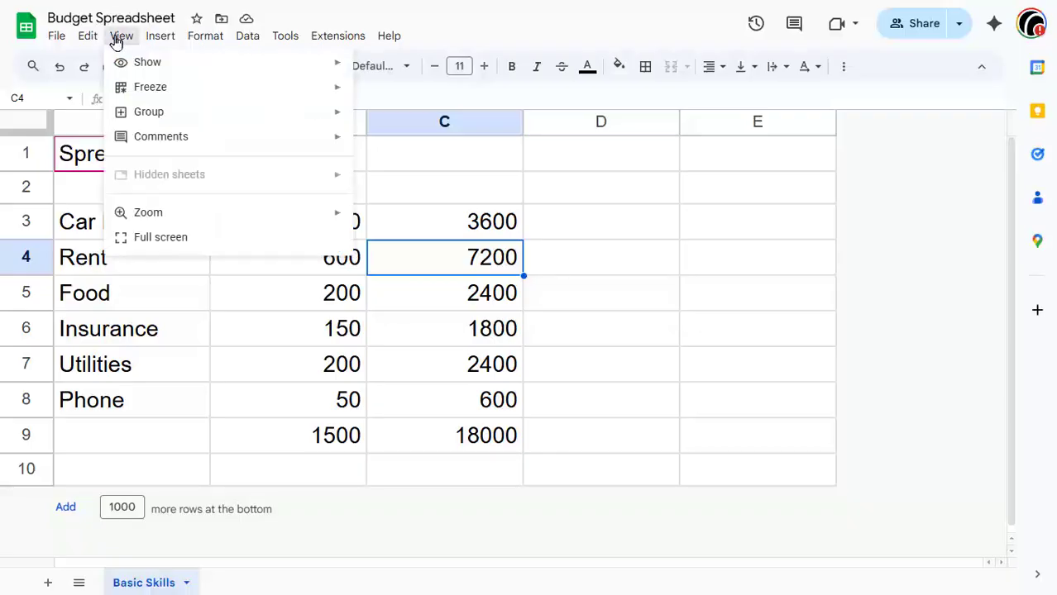
mouse_move(137, 69)
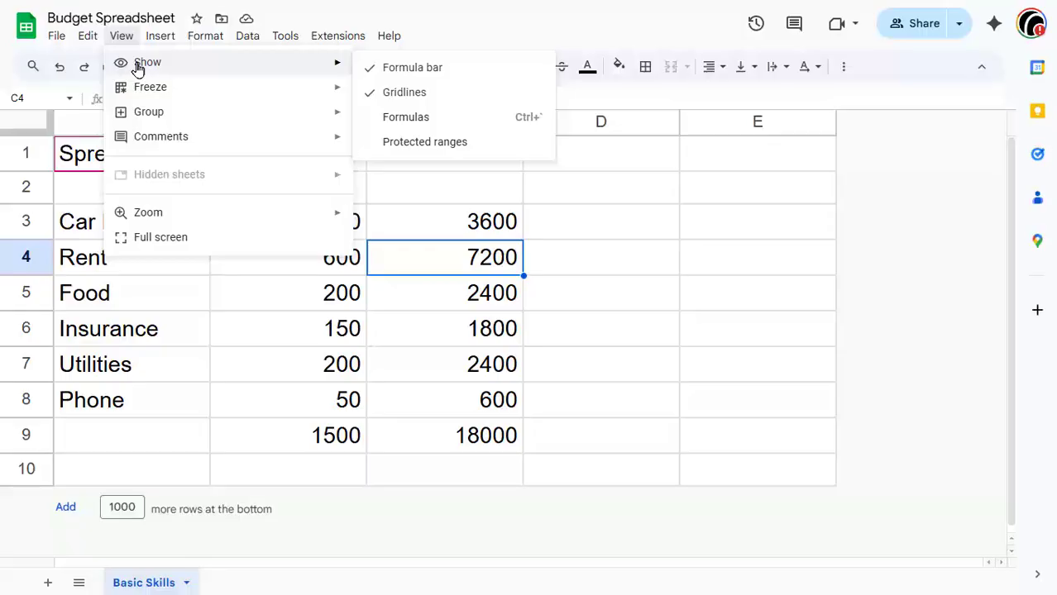
click(601, 233)
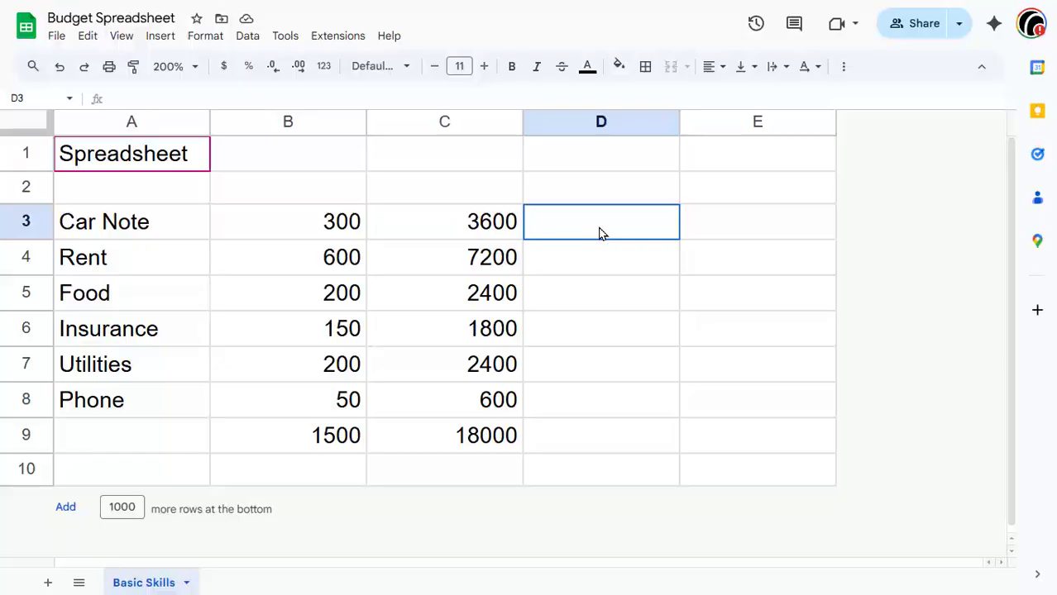
key(ctrl+grave)
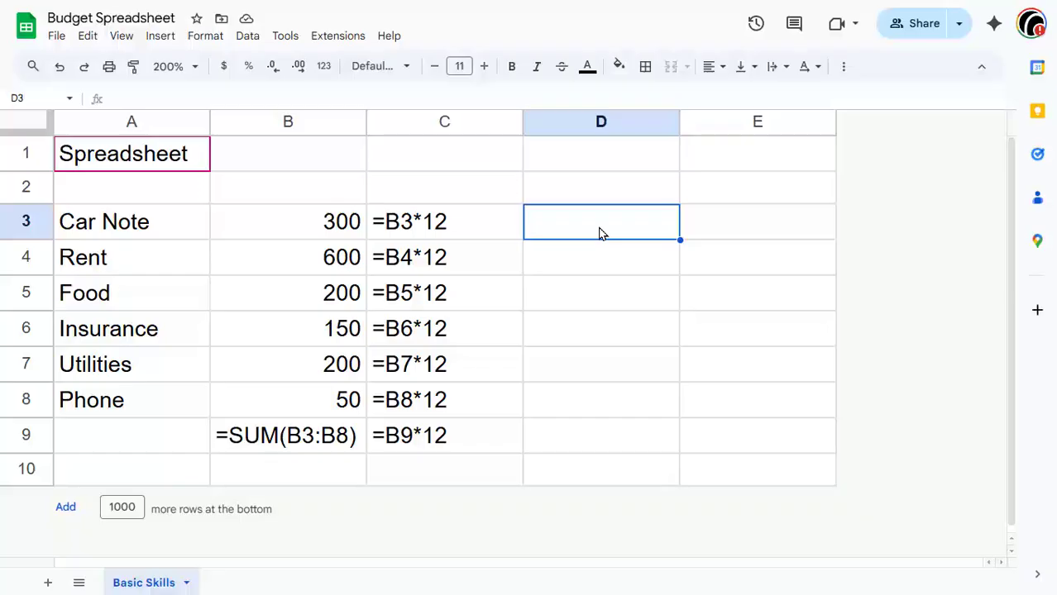
key(ctrl+grave)
key(ctrl+grave)
key(ctrl+grave)
key(ctrl+grave)
key(ctrl+grave)
key(ctrl+grave)
key(ctrl+grave)
key(ctrl+grave)
key(ctrl+grave)
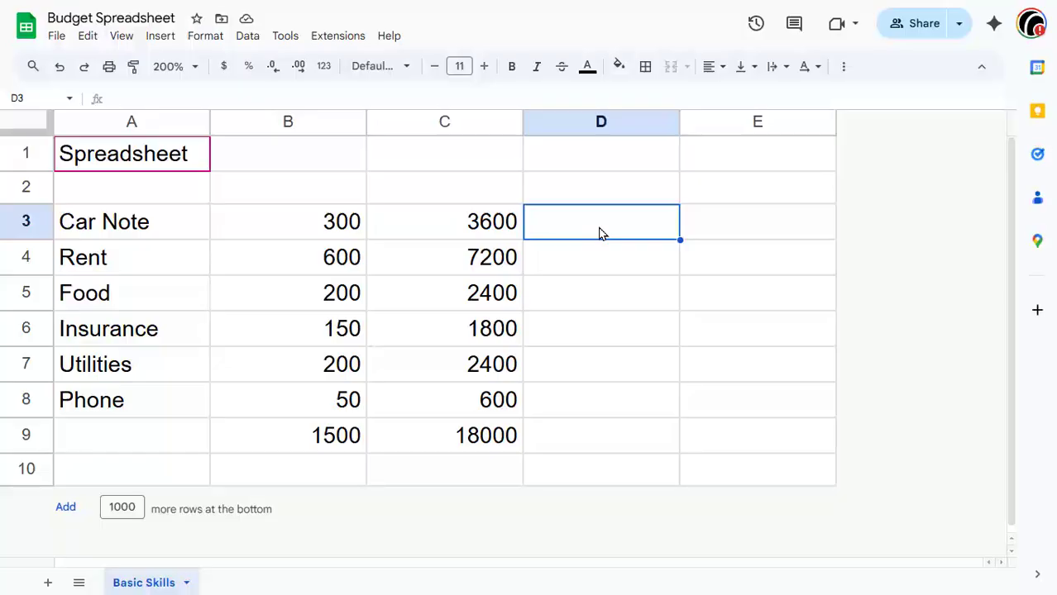
Step: Add a new sheet and enter the title "My Household Budget" in A1
click(49, 586)
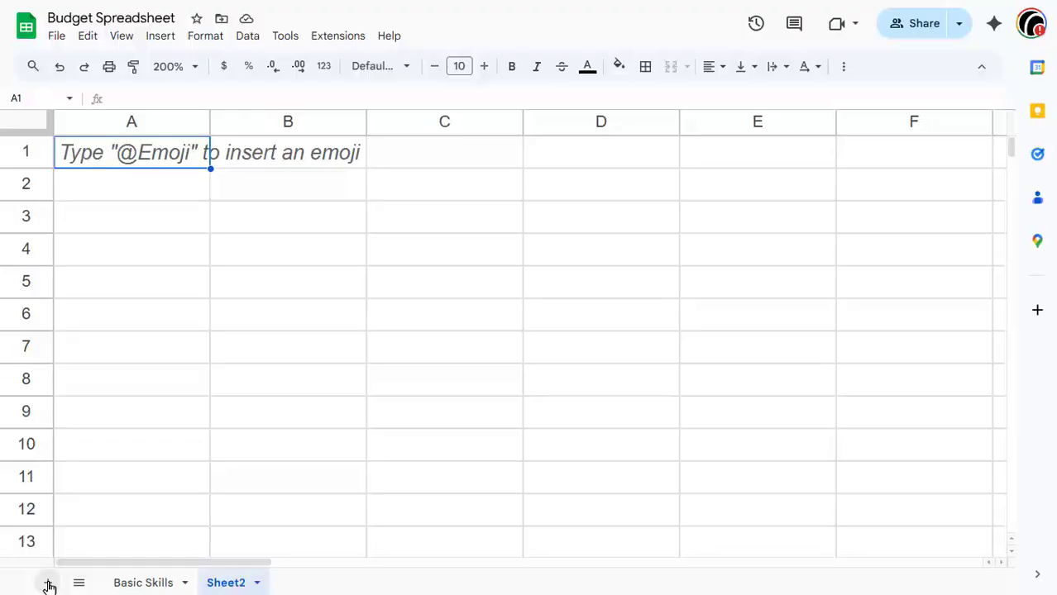
text(My )
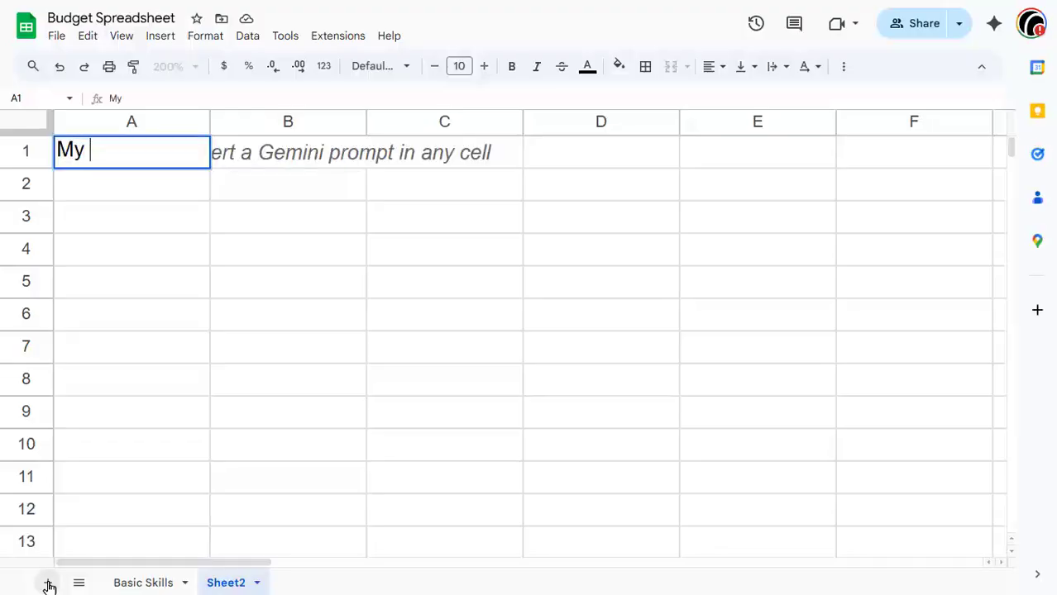
text(Househo)
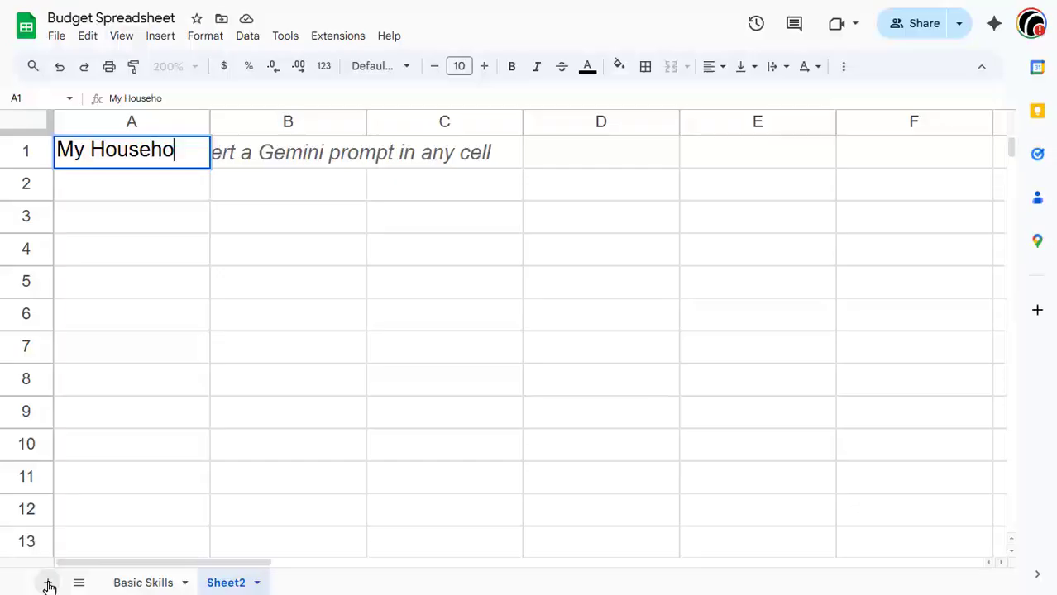
text(ld Budget)
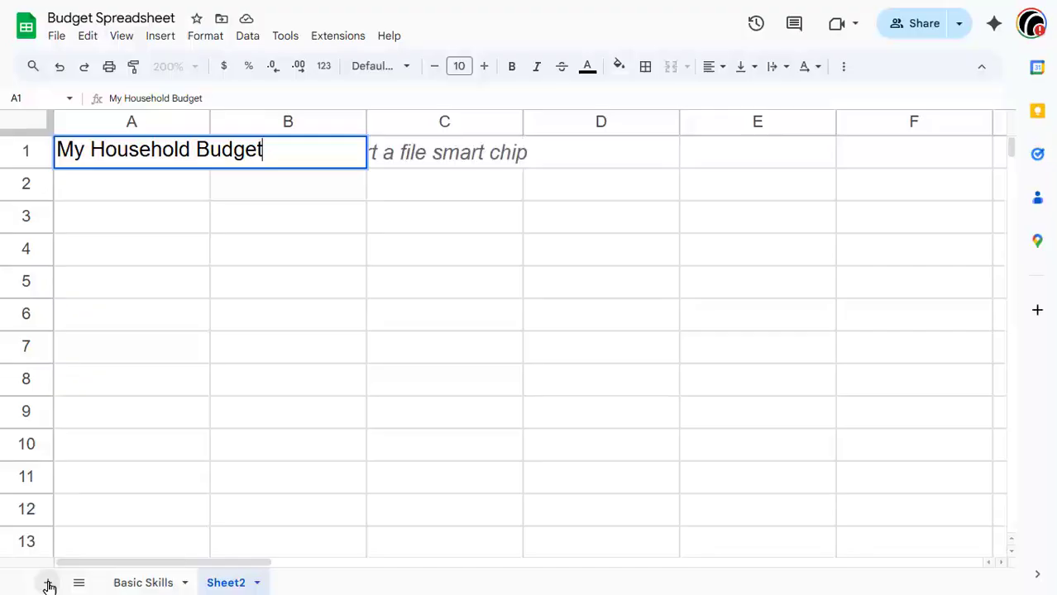
key(Return)
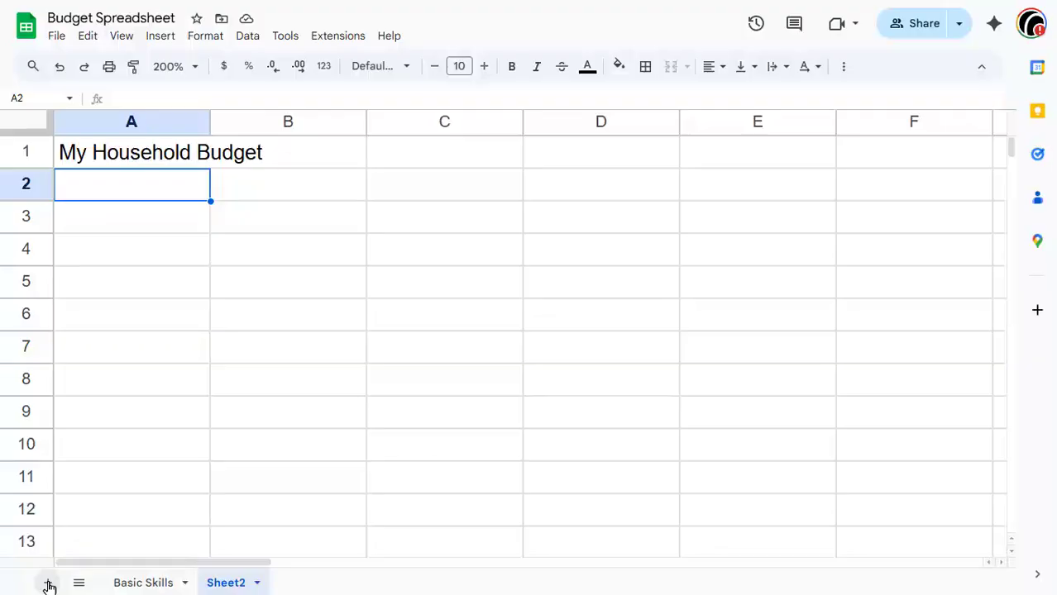
Step: Rename the new sheet tab to "My Household Budget"
double_click(239, 586)
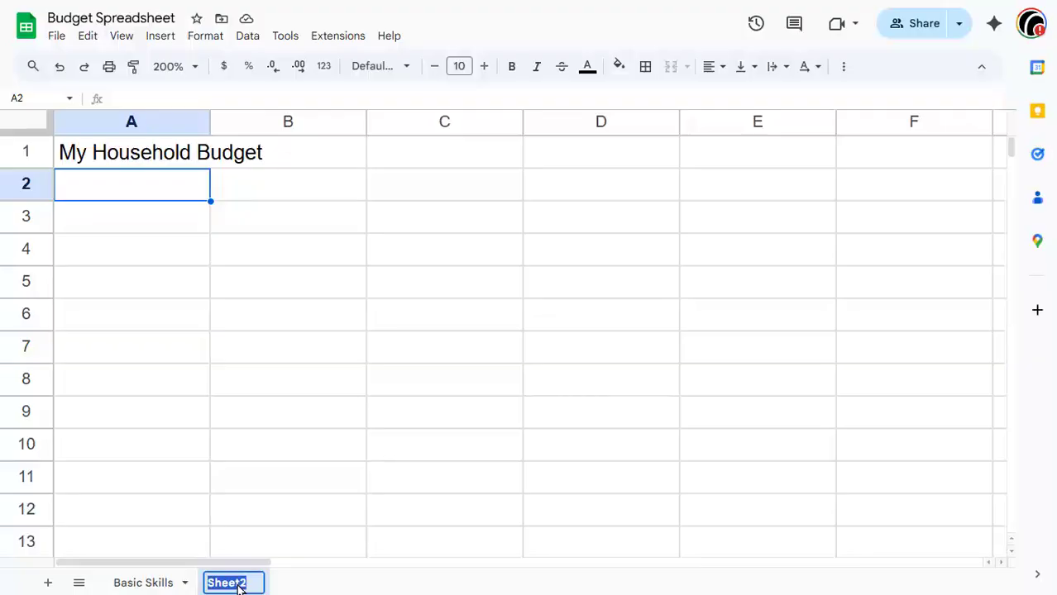
text(My Househ)
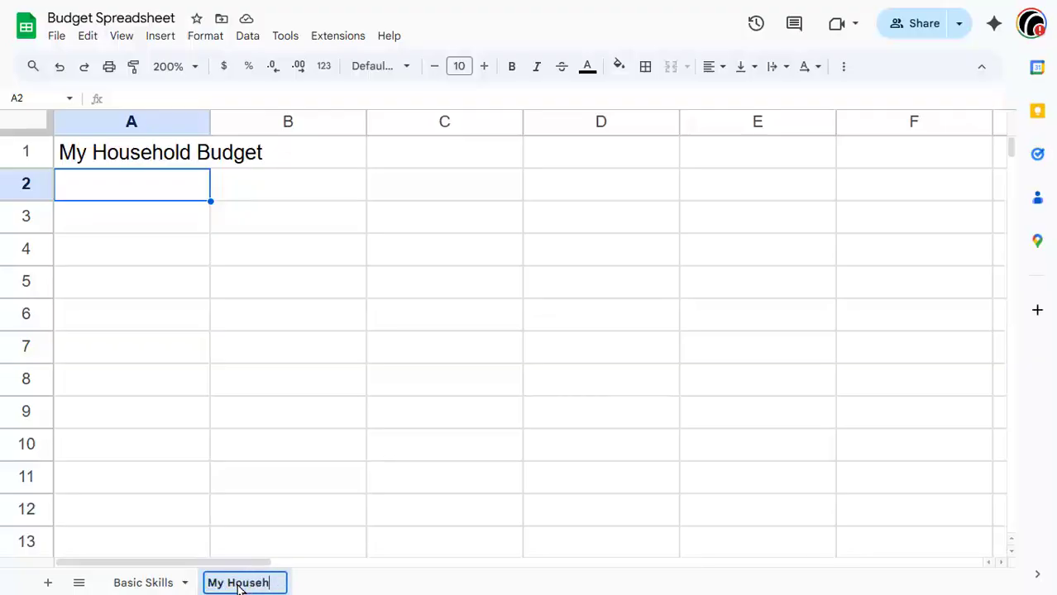
text(old Budge)
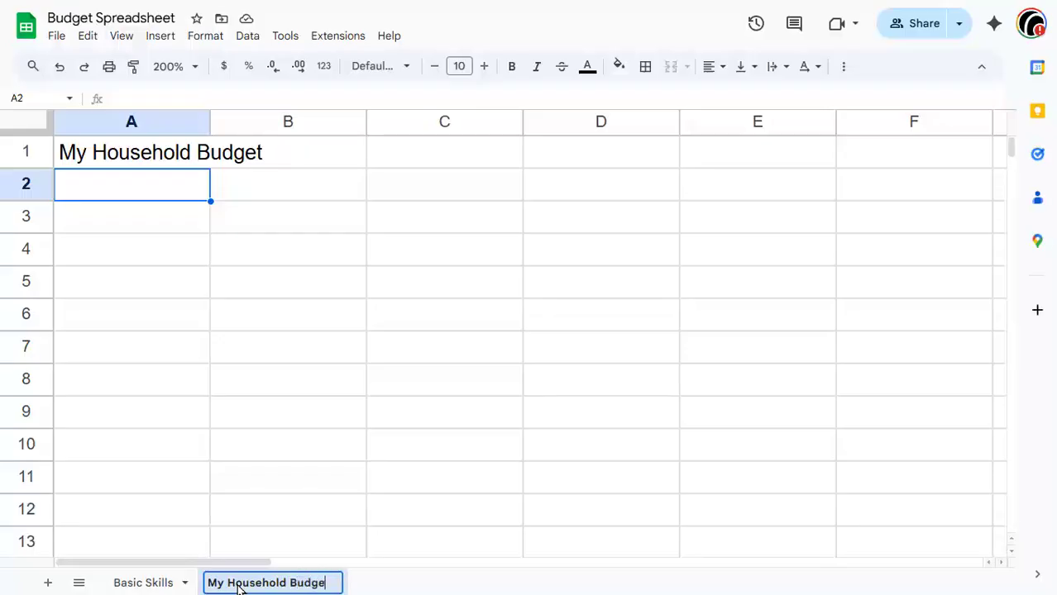
text(t)
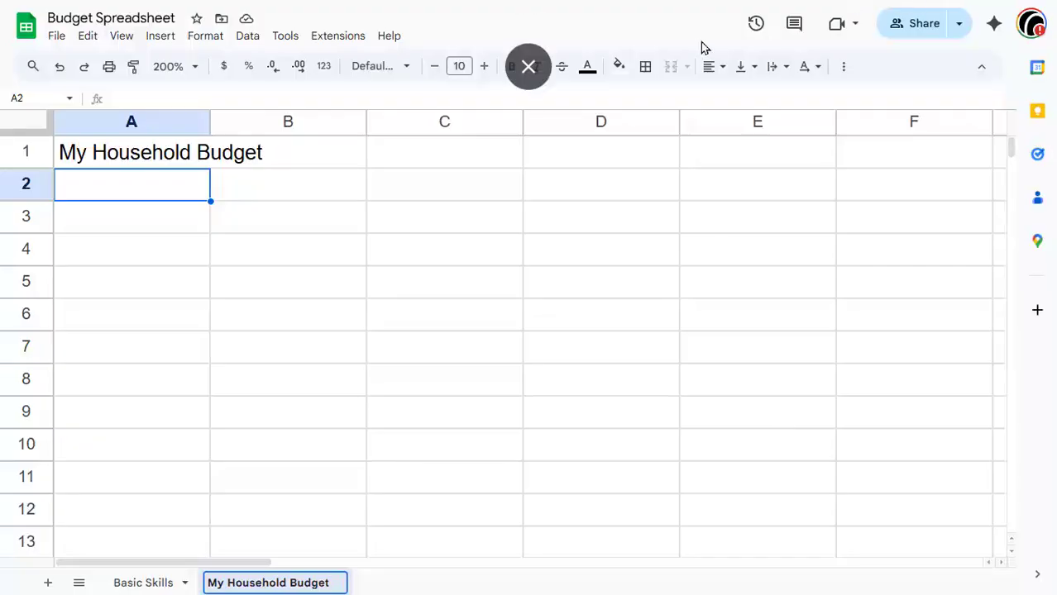
click(528, 65)
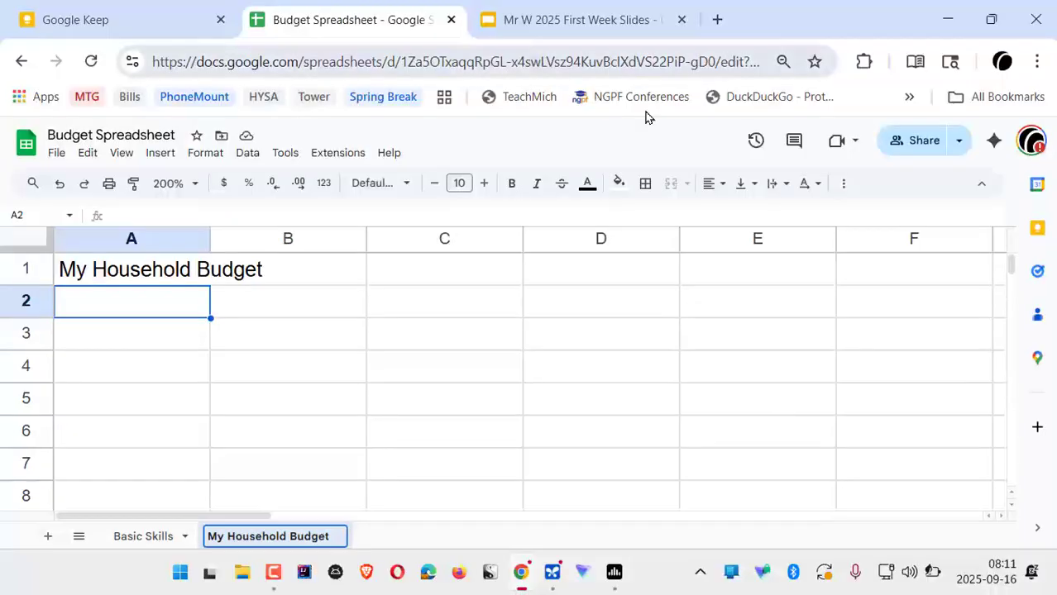
click(990, 19)
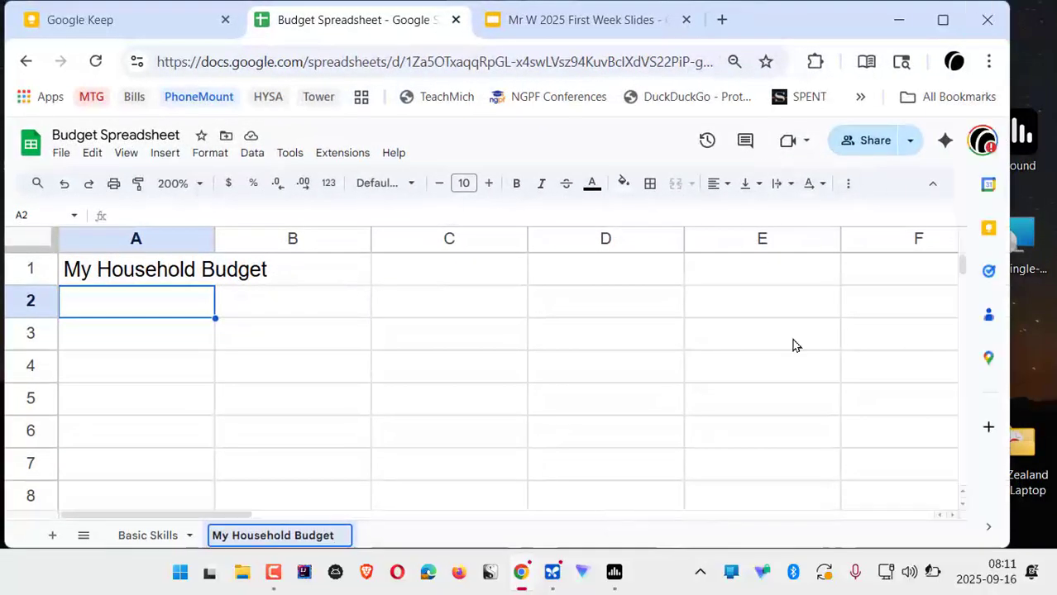
drag(810, 4, 824, 23)
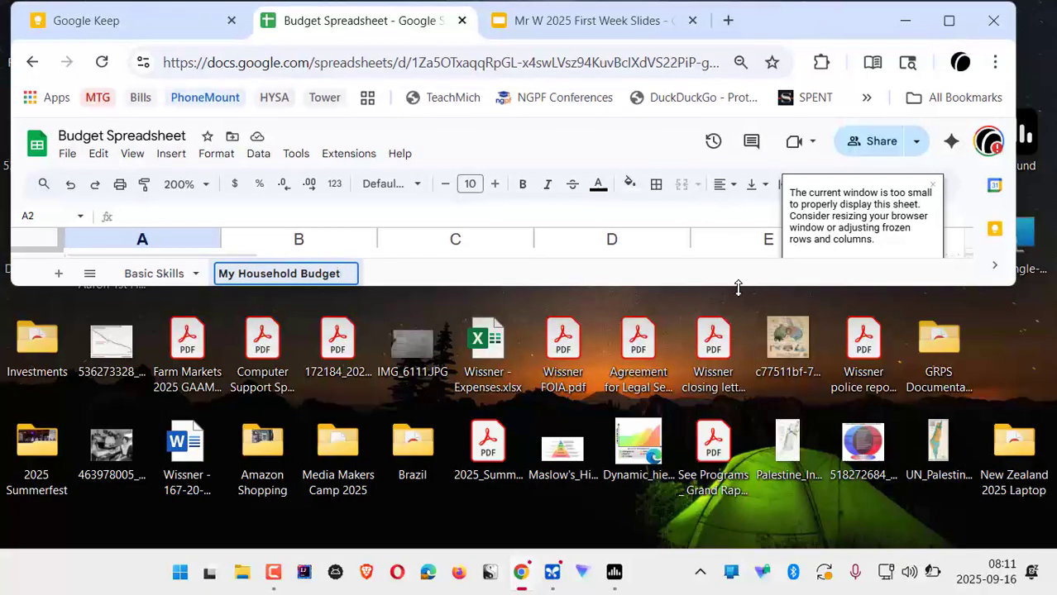
drag(736, 286, 748, 430)
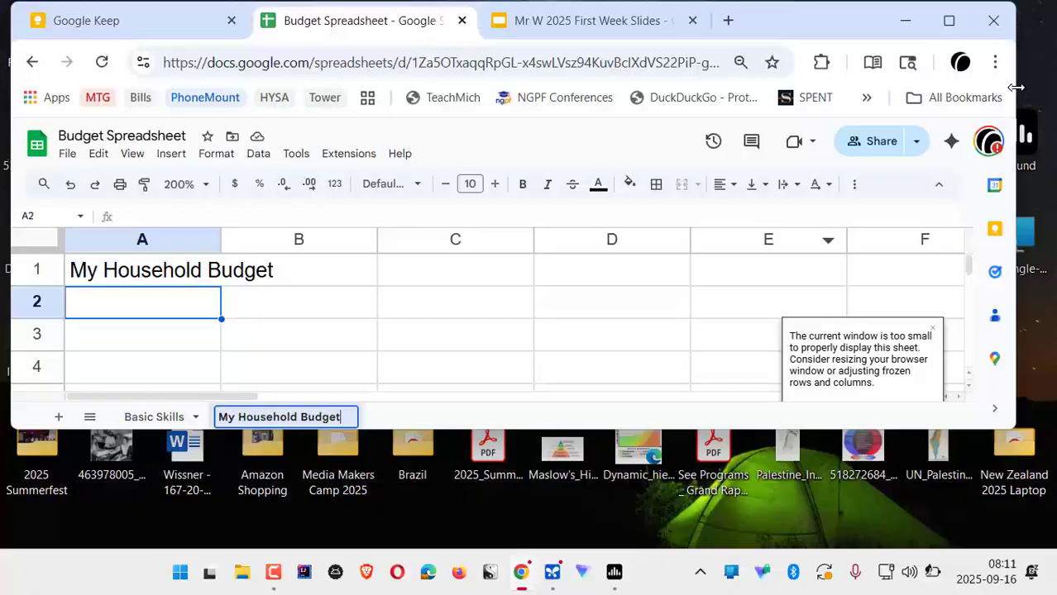
drag(1017, 89, 1044, 87)
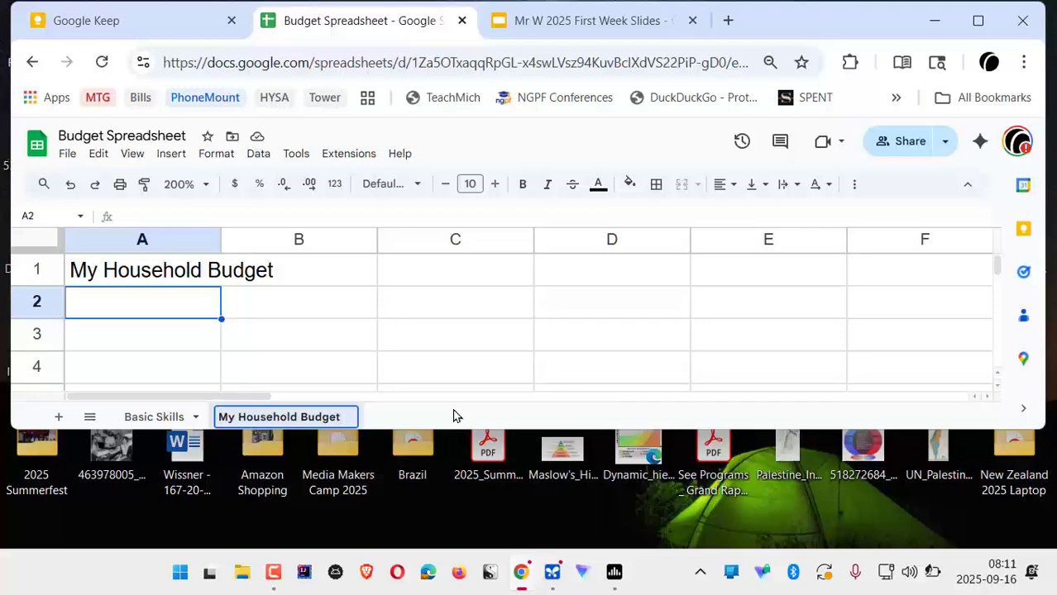
click(1029, 61)
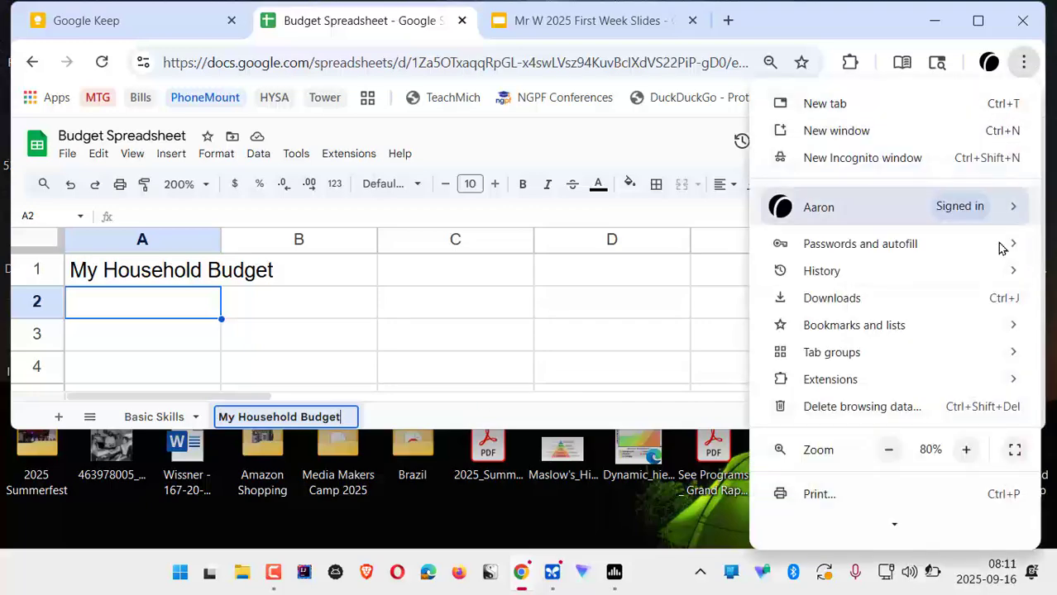
click(1014, 448)
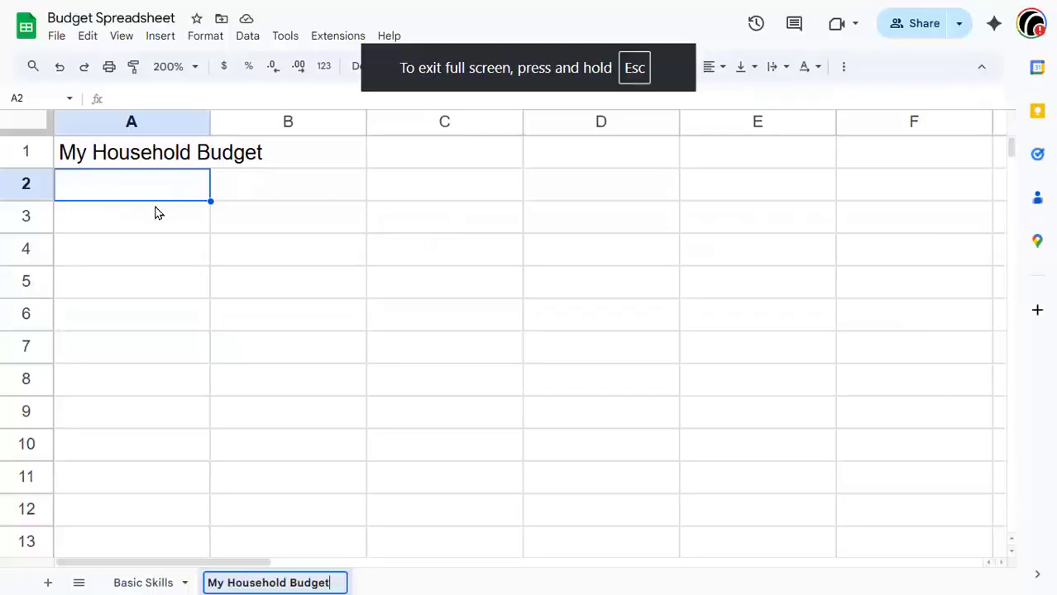
Step: Enter the heading "Income & Deductions" in cell A3
click(157, 213)
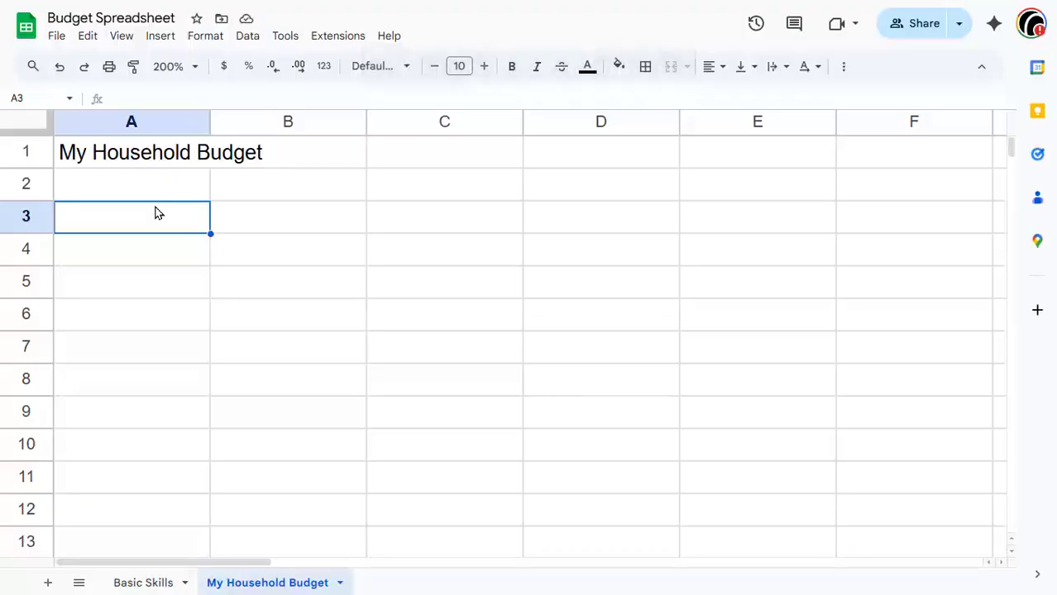
text(Inc)
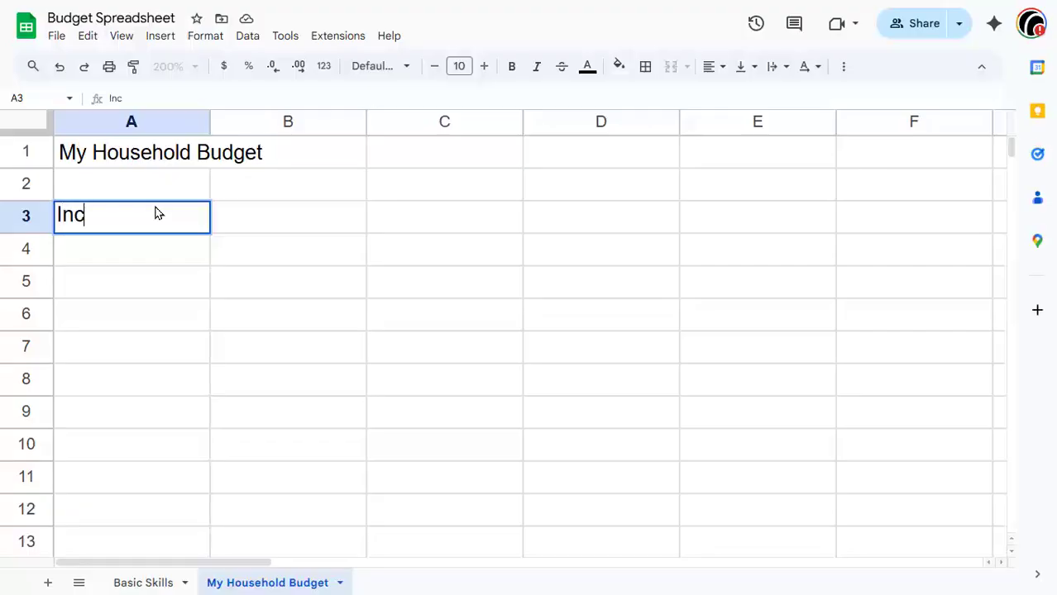
text(ome )
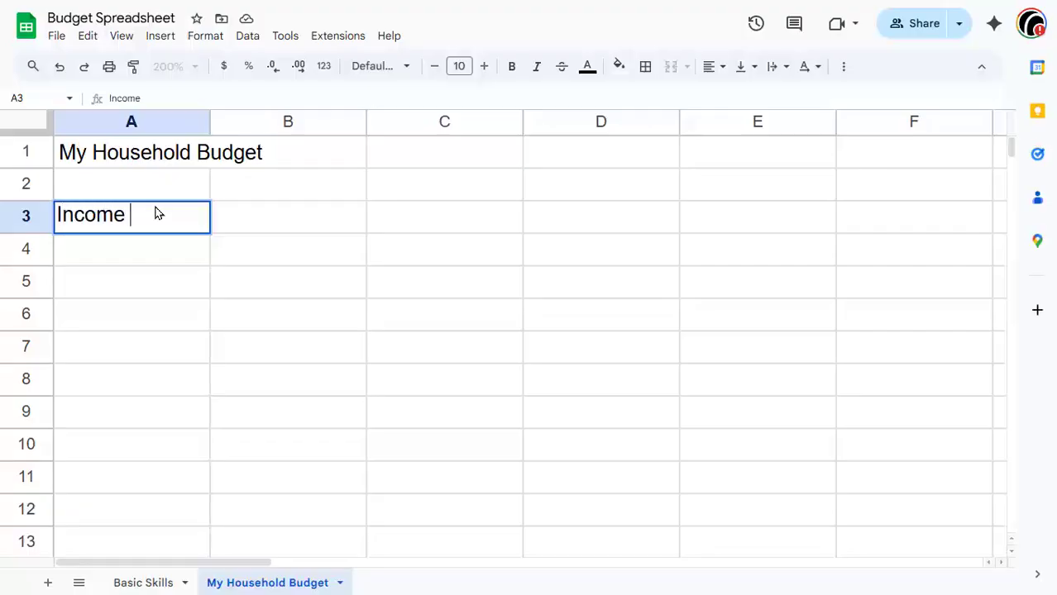
text(& Deductions)
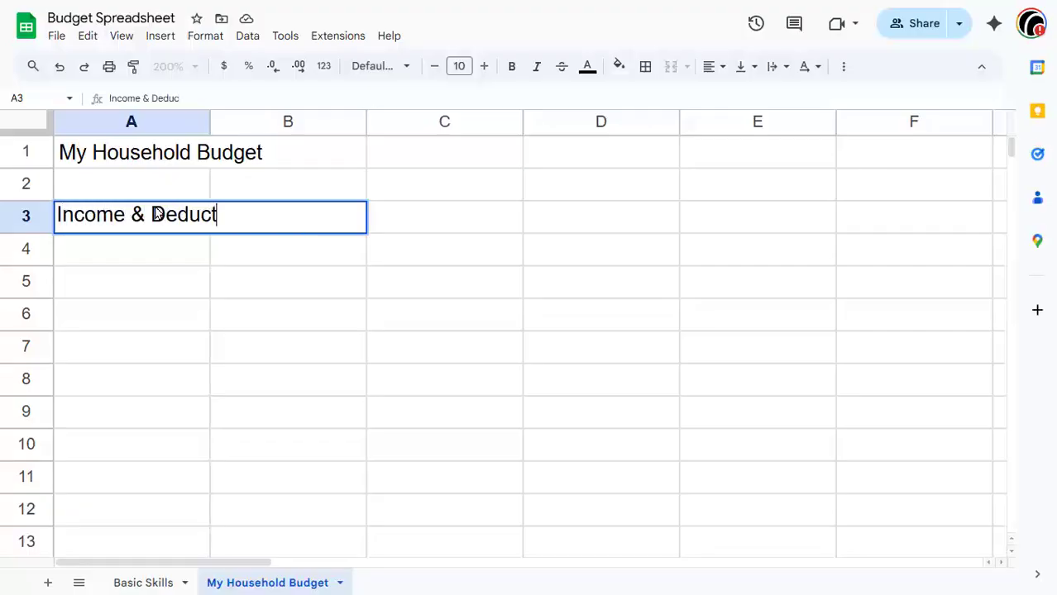
click(453, 221)
click(175, 213)
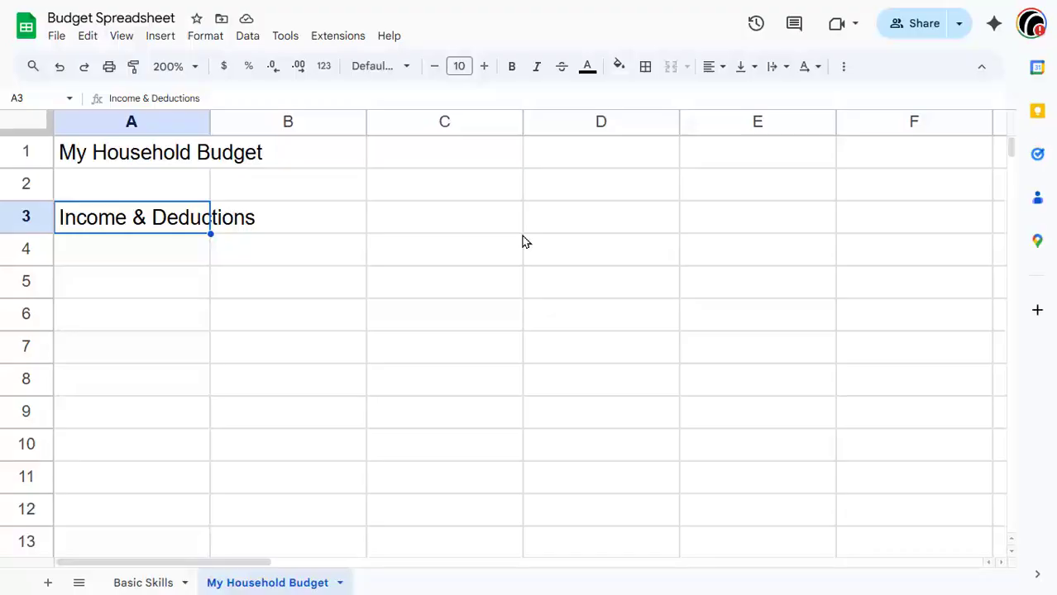
Step: Enter the label "Total (Gross) Income" in A4 and its amount 44000 in B4
click(140, 250)
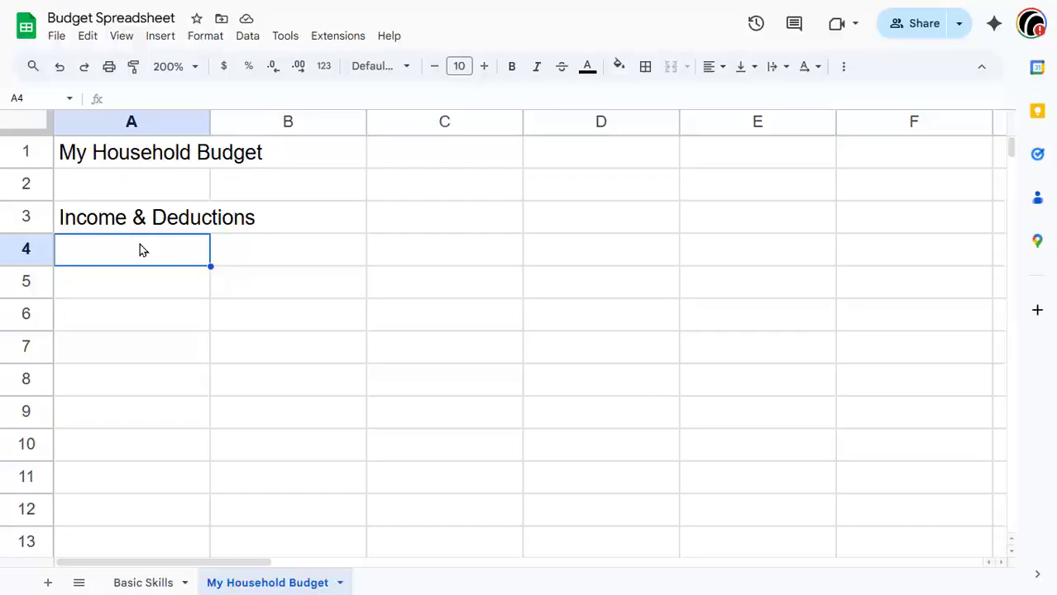
text(Total)
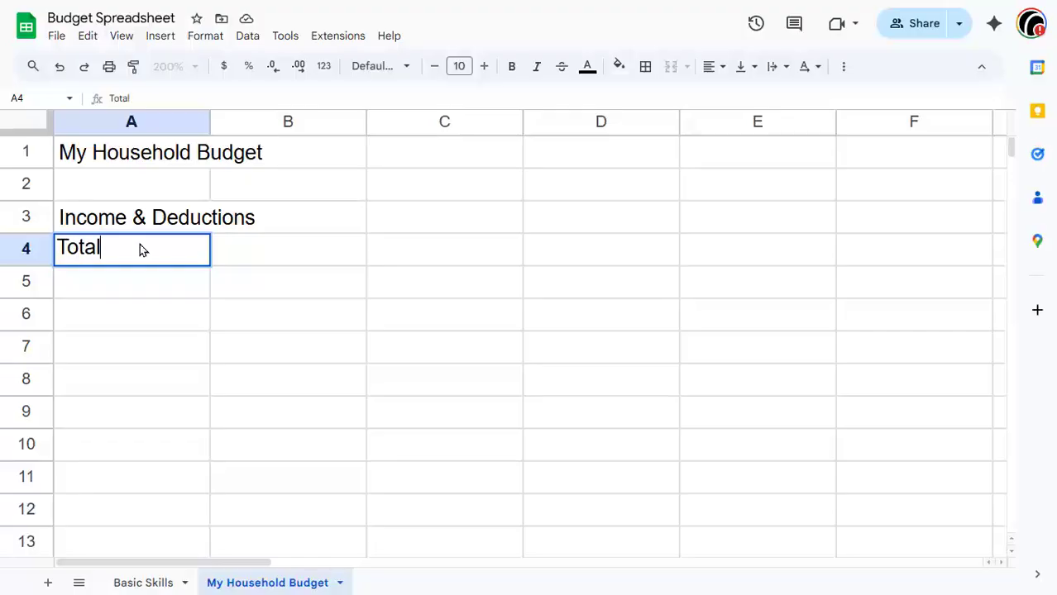
text( (Gross) Income)
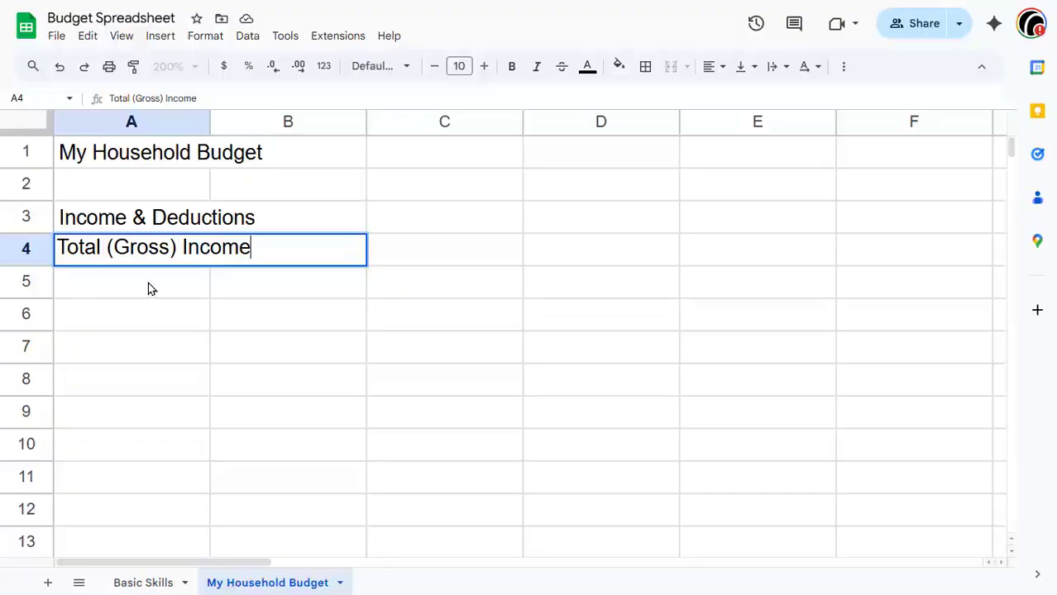
key(Return)
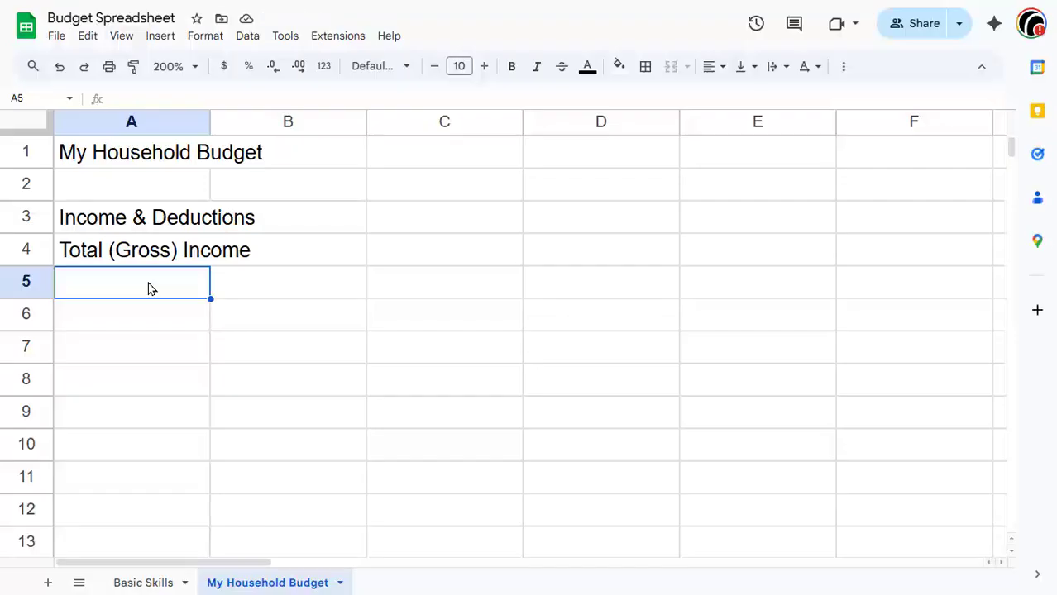
key(Up)
key(Right)
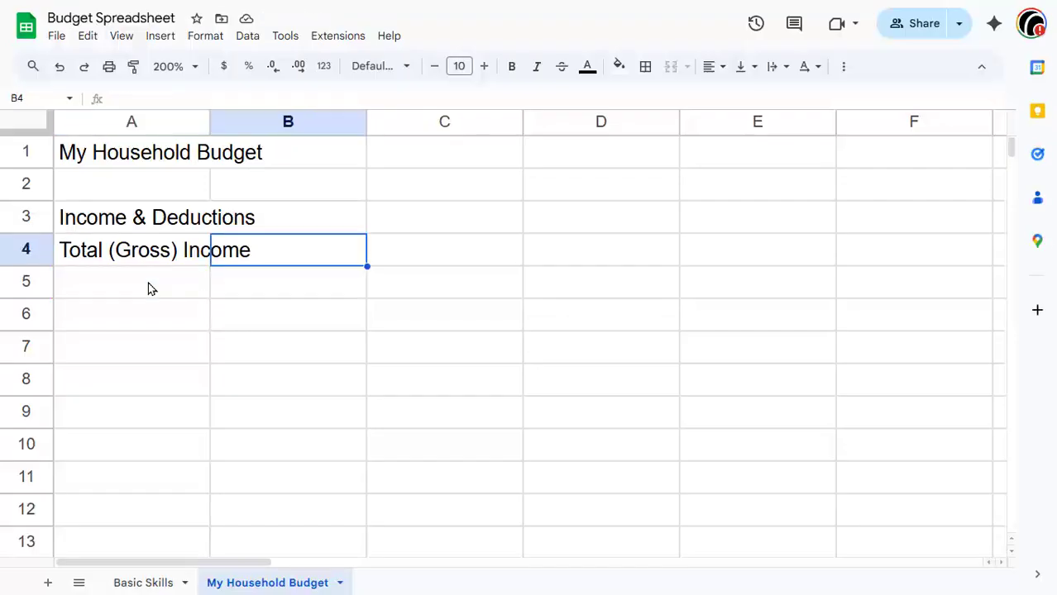
text(44000)
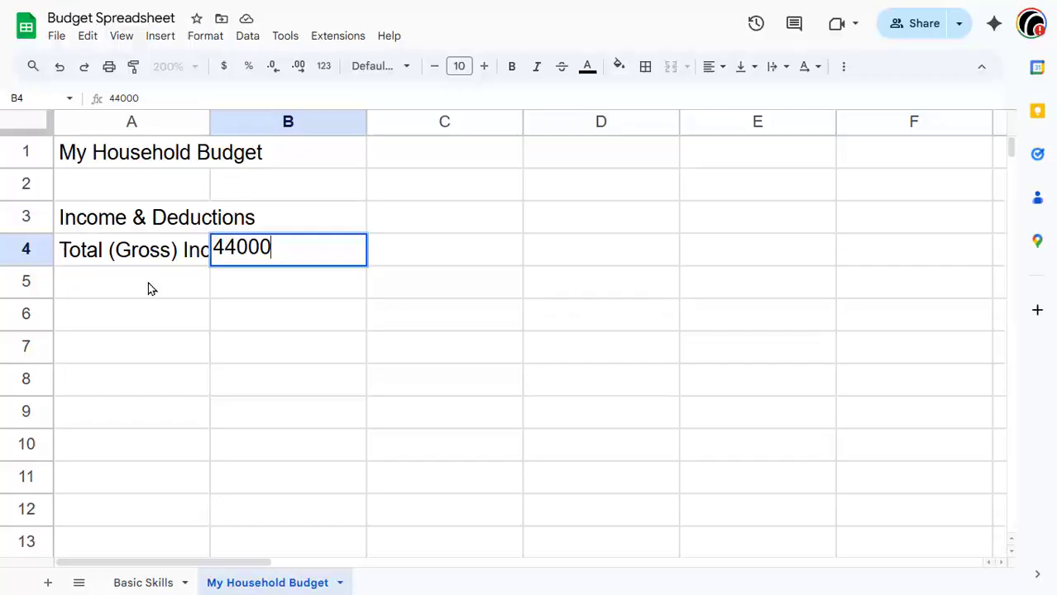
key(Return)
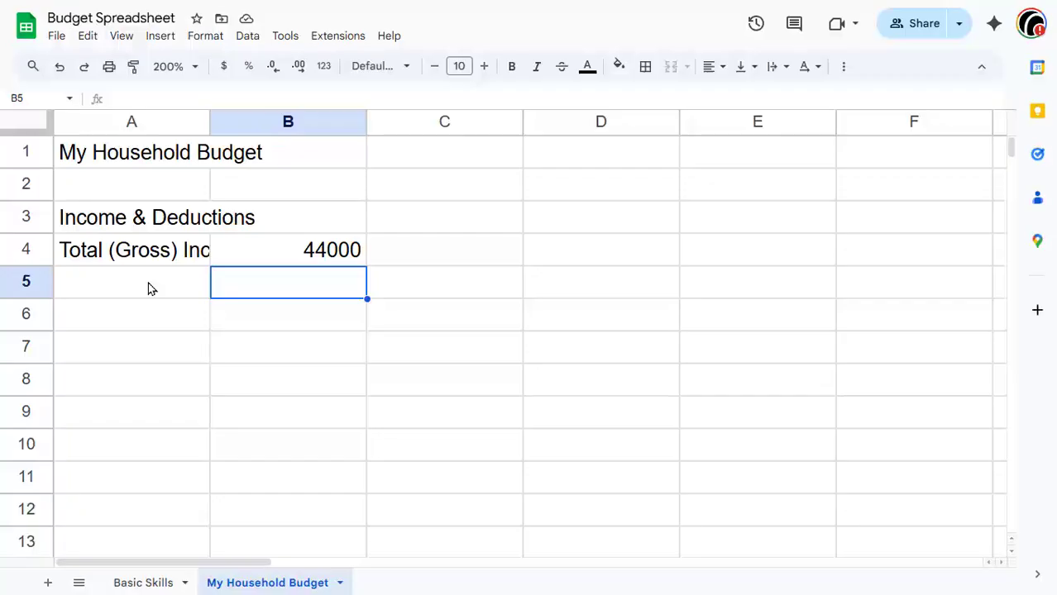
Step: Enter the label "Federal Income Tax" in cell A5
click(149, 286)
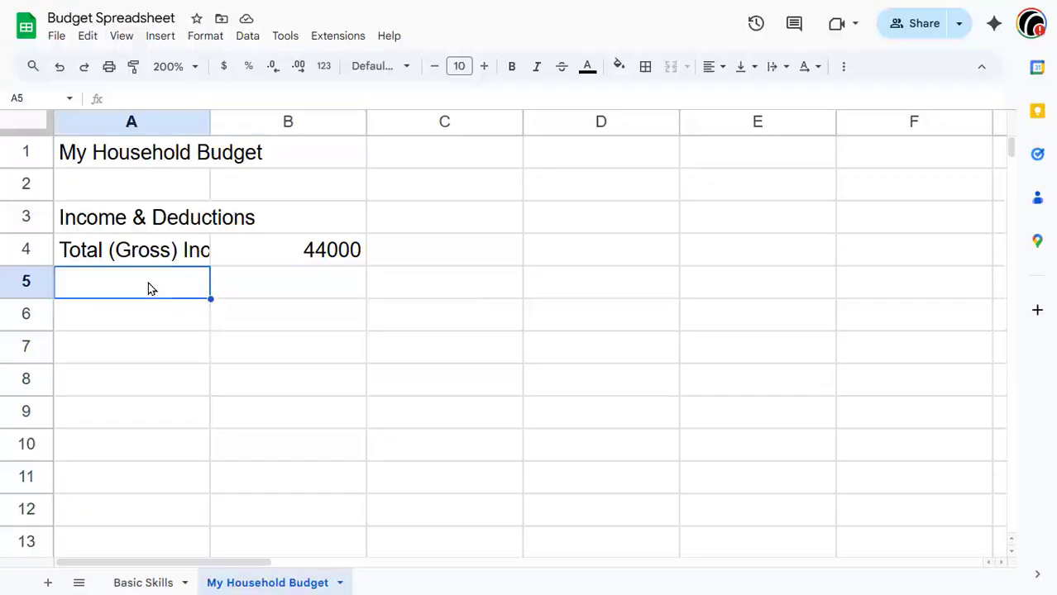
text(Fed)
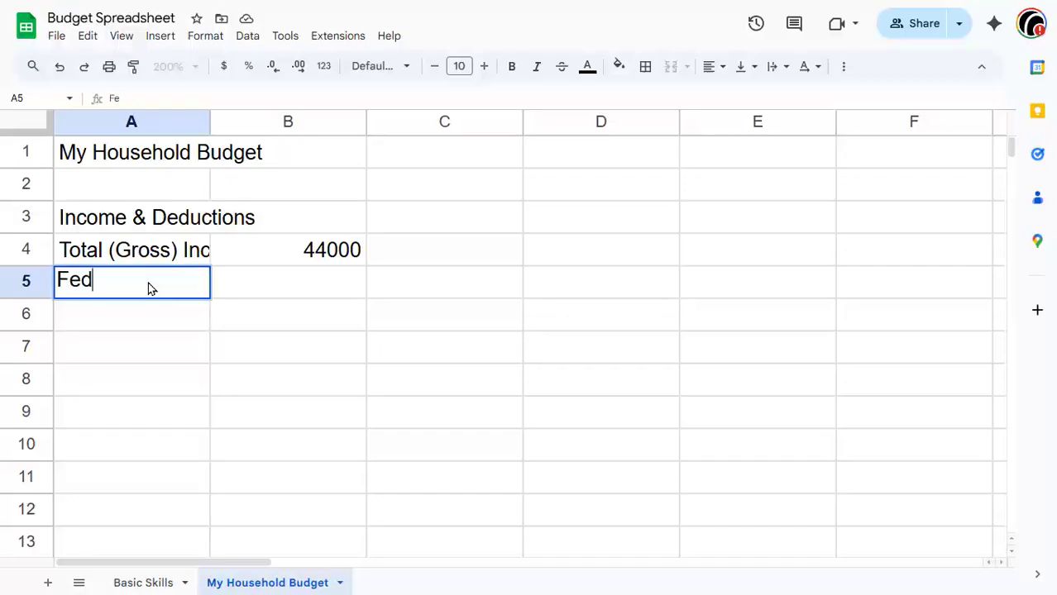
text(eral Income T)
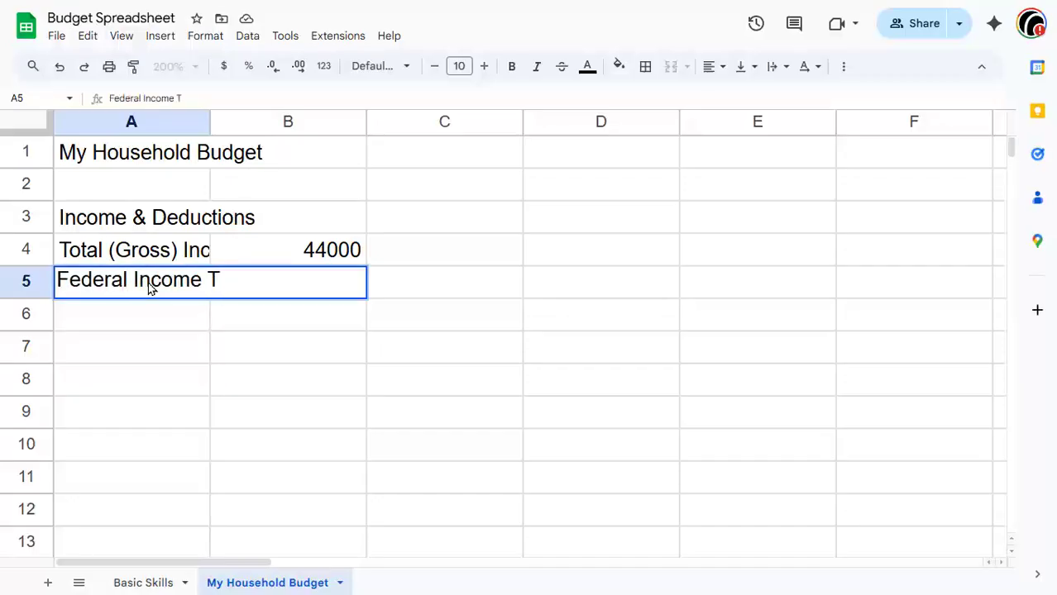
key(BackSpace)
text(Tax)
click(461, 328)
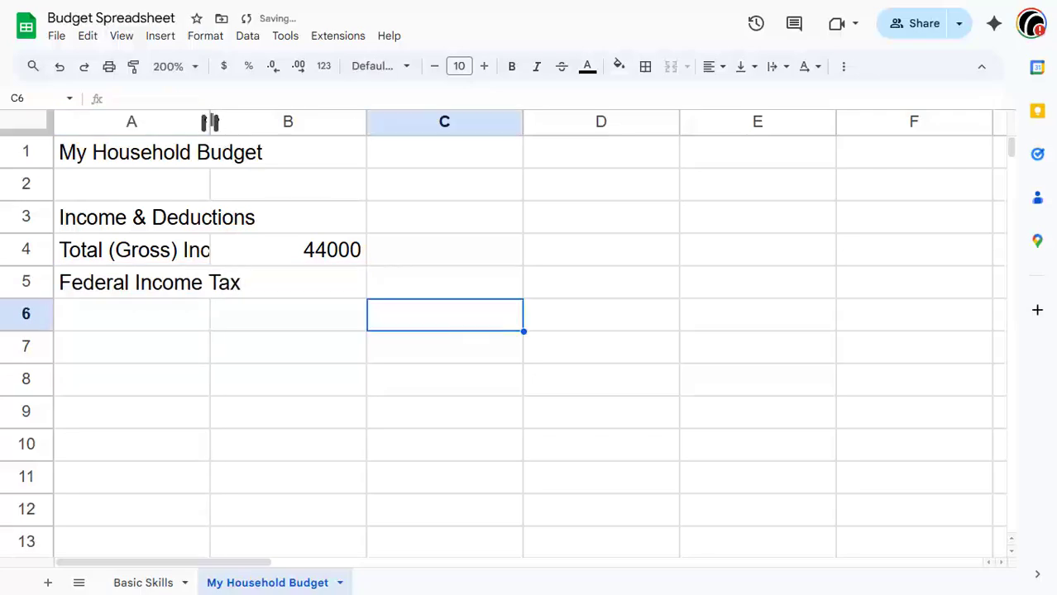
double_click(210, 122)
click(404, 289)
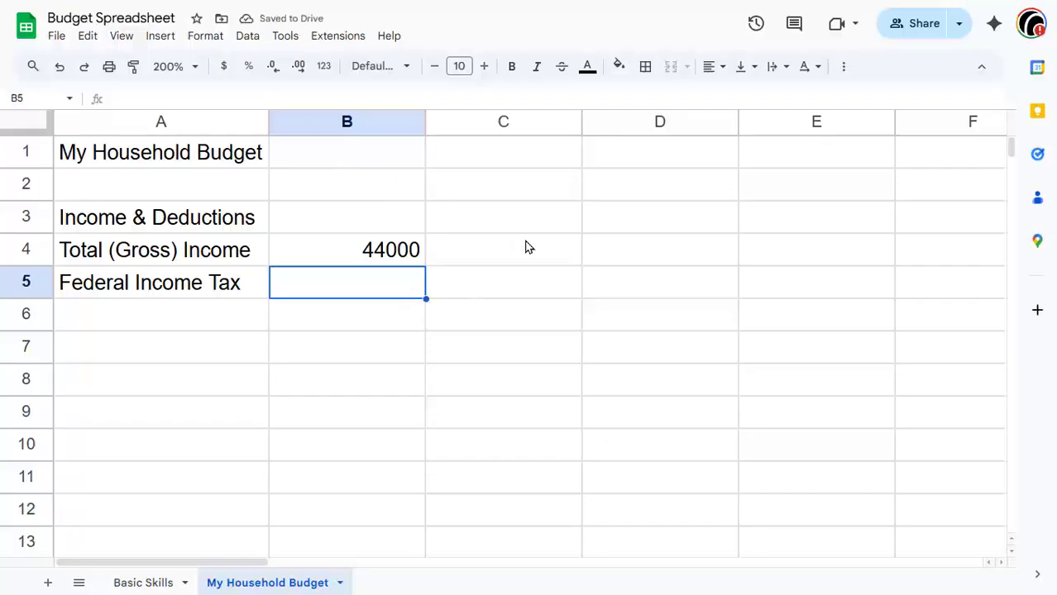
key(ctrl+z)
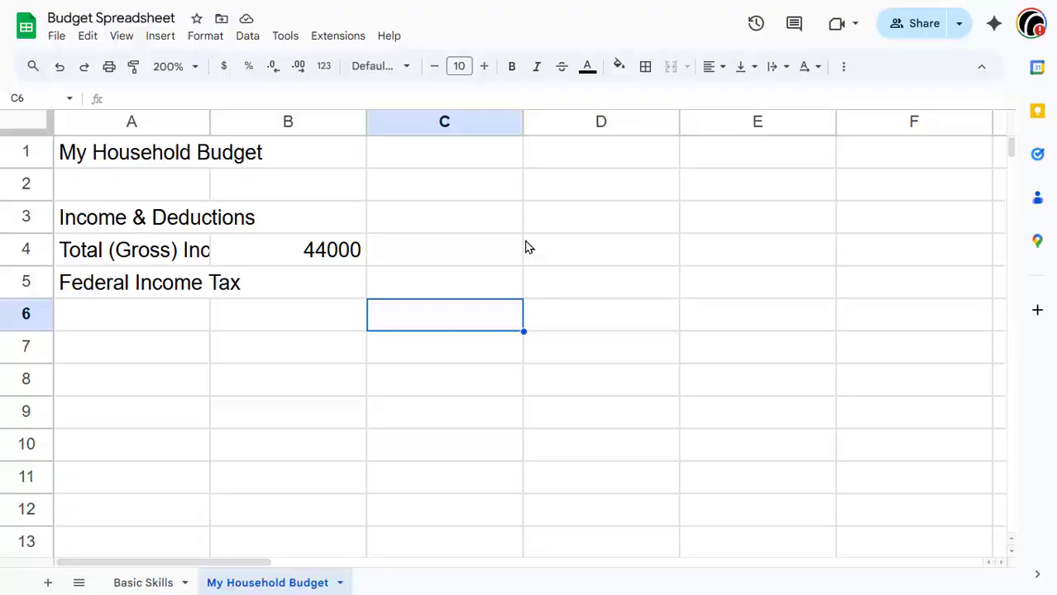
Step: Resize column A to fit its longest label
double_click(210, 123)
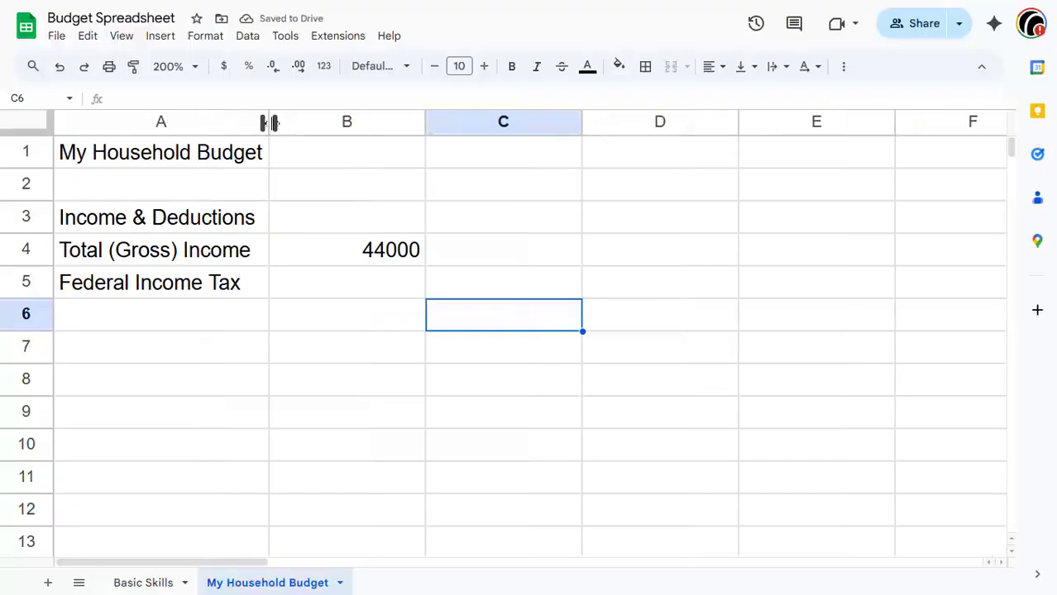
drag(270, 123, 447, 131)
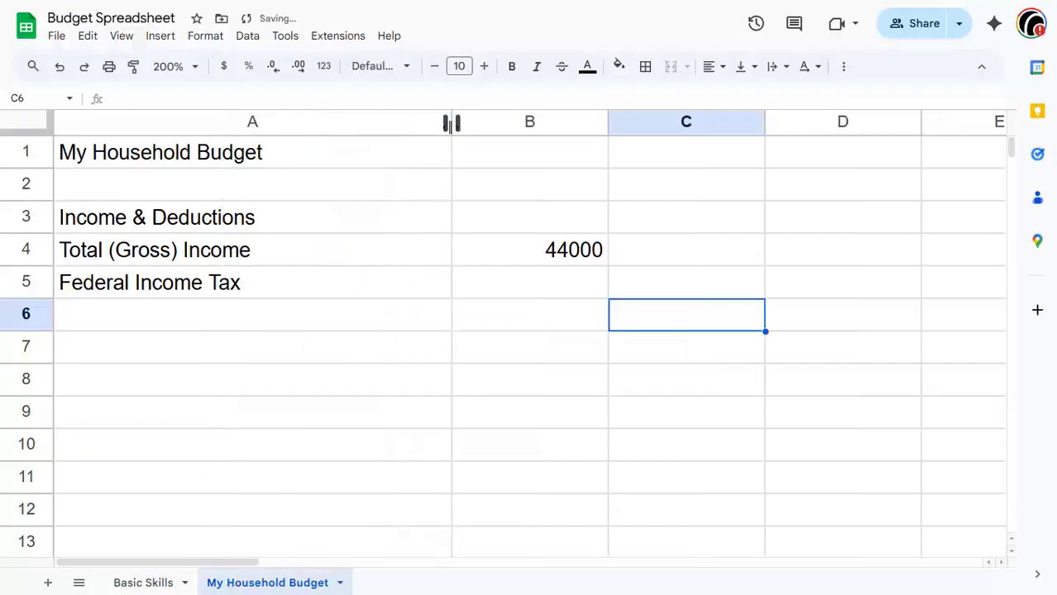
double_click(452, 123)
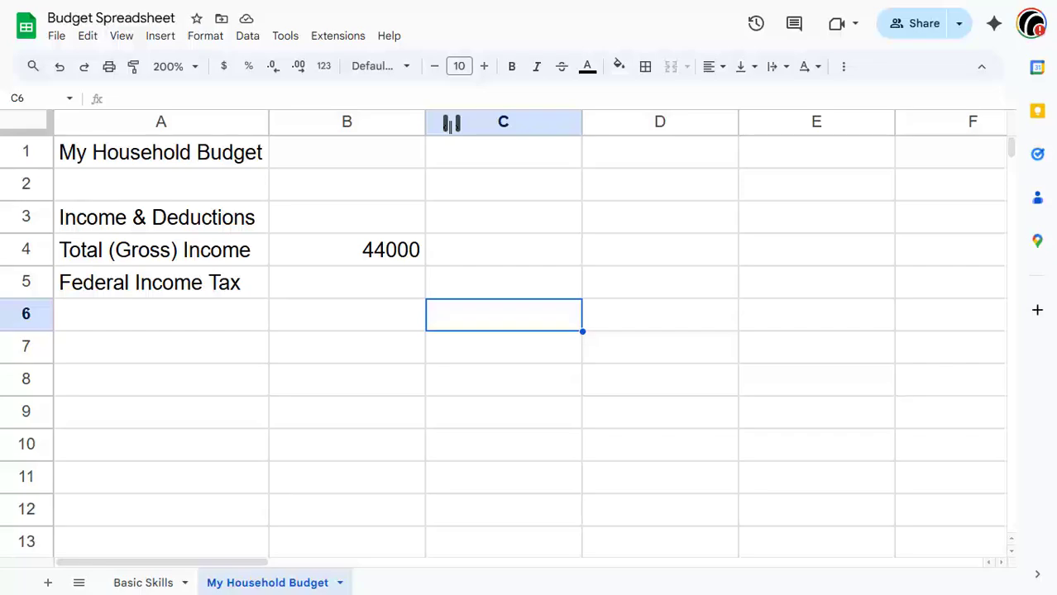
Step: Enter the Federal Income Tax amount as the formula =5000 in B5
key(Left)
key(Up)
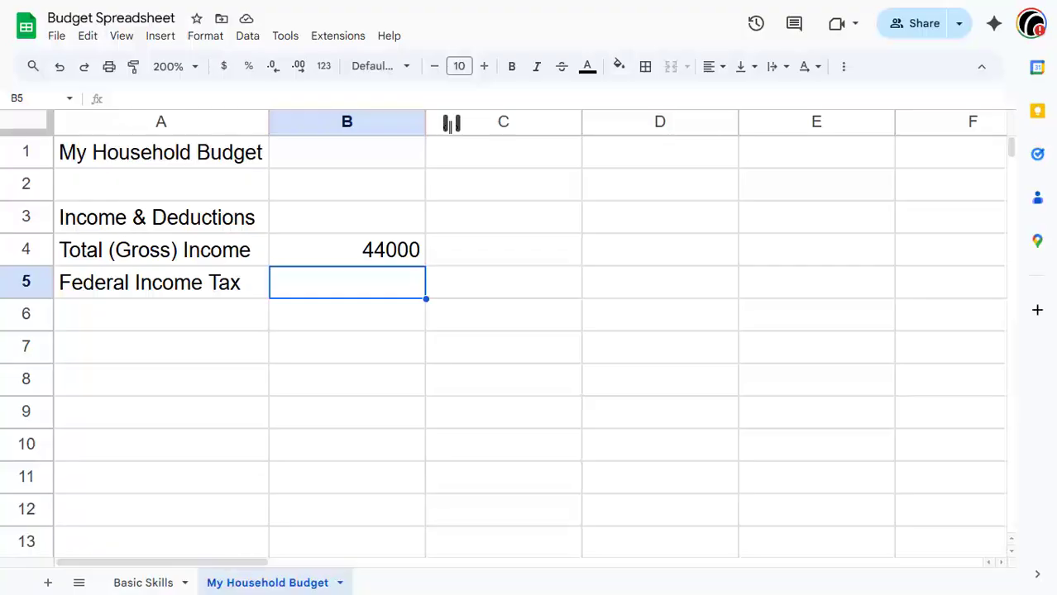
text(=5000)
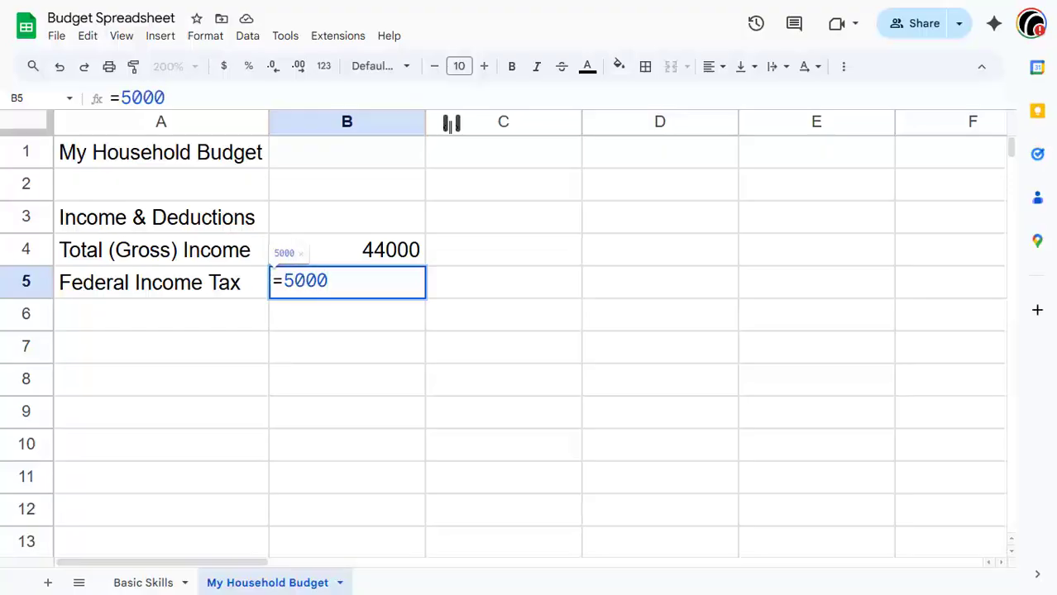
key(Return)
Step: Enter "FICA Social Security Tax" in A6 and autofit column A to the new label
key(Left)
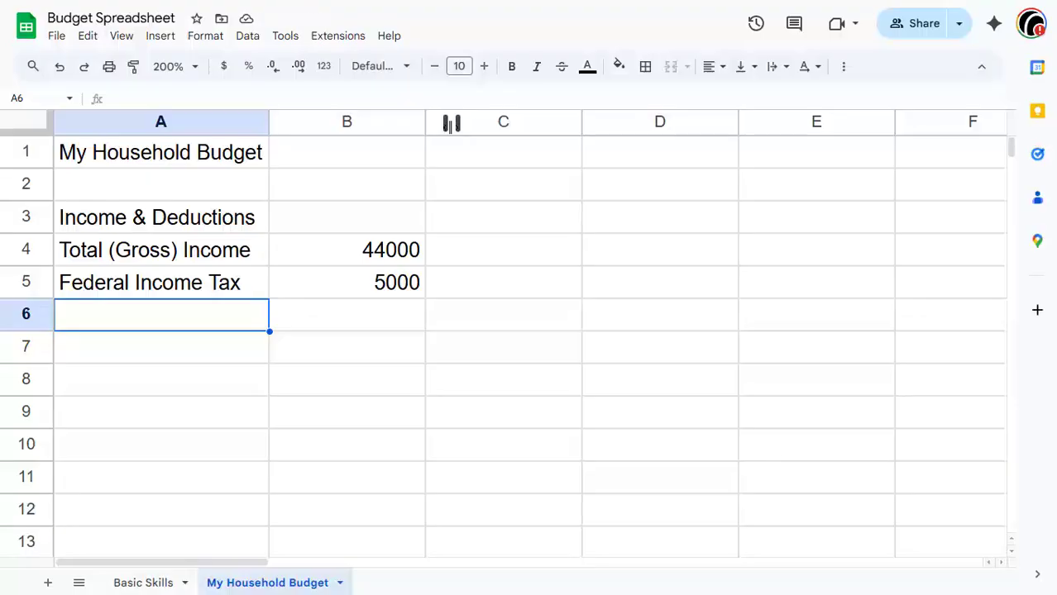
text(FI)
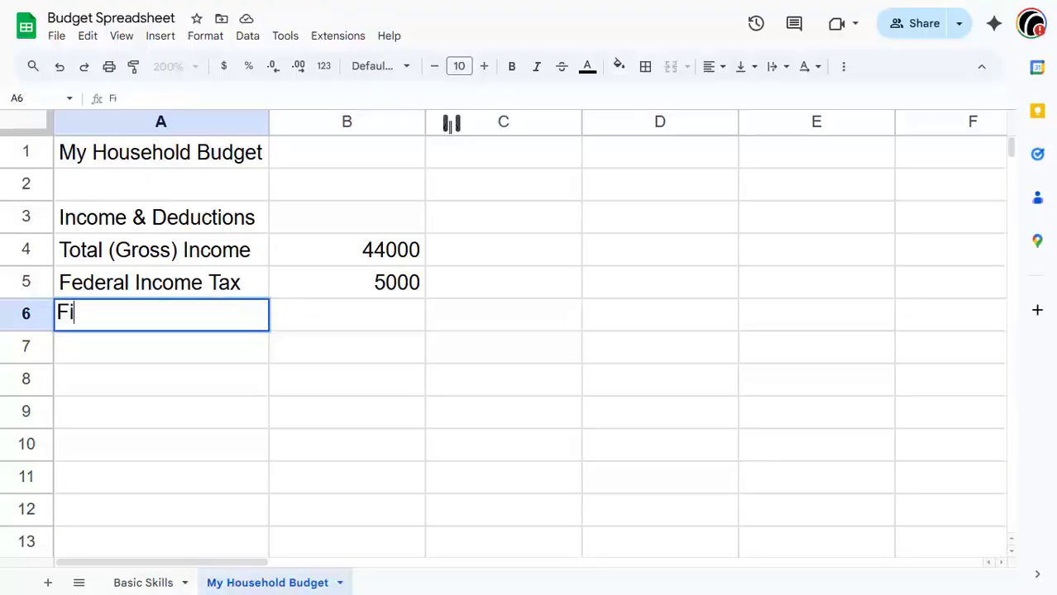
text(CA S)
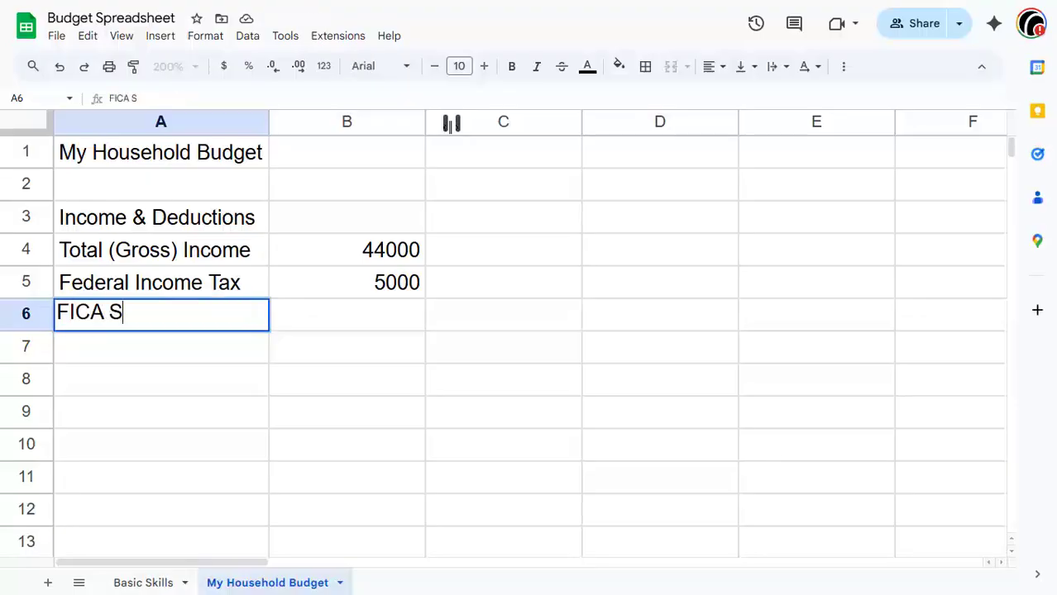
text(ocial Securi)
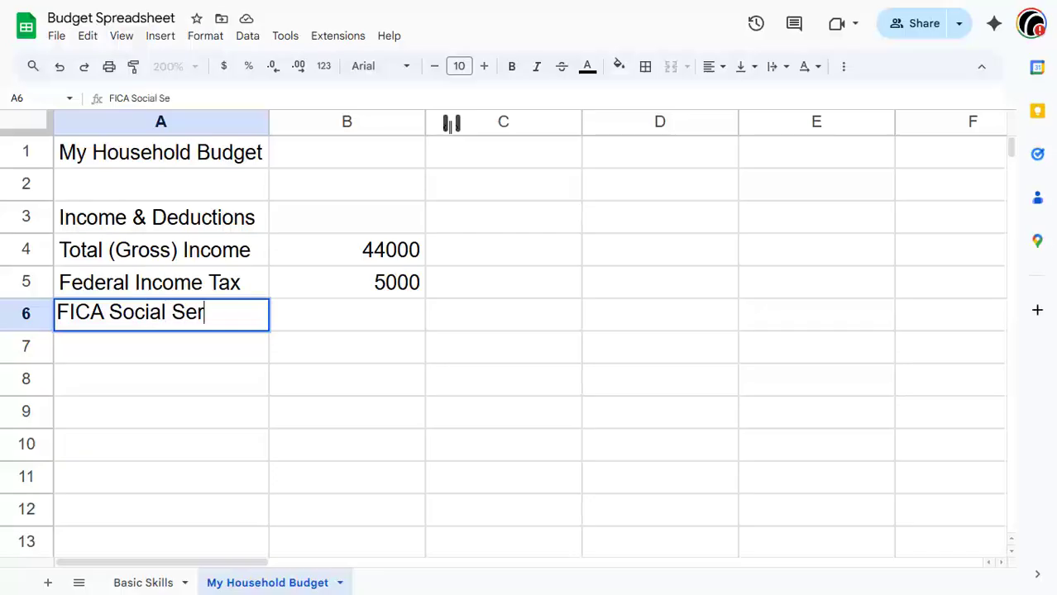
text(ty Tax)
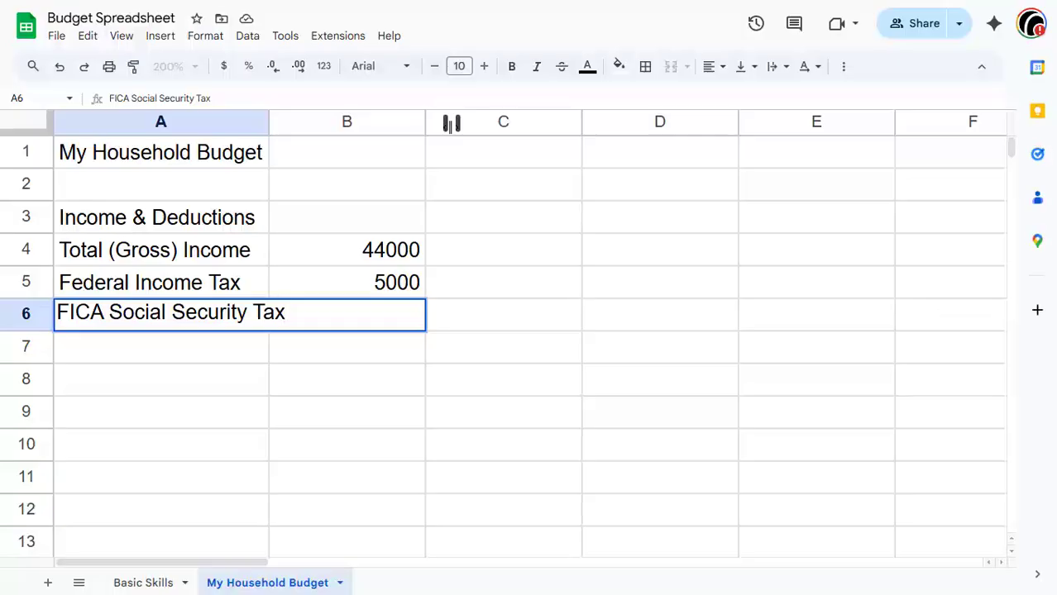
click(488, 345)
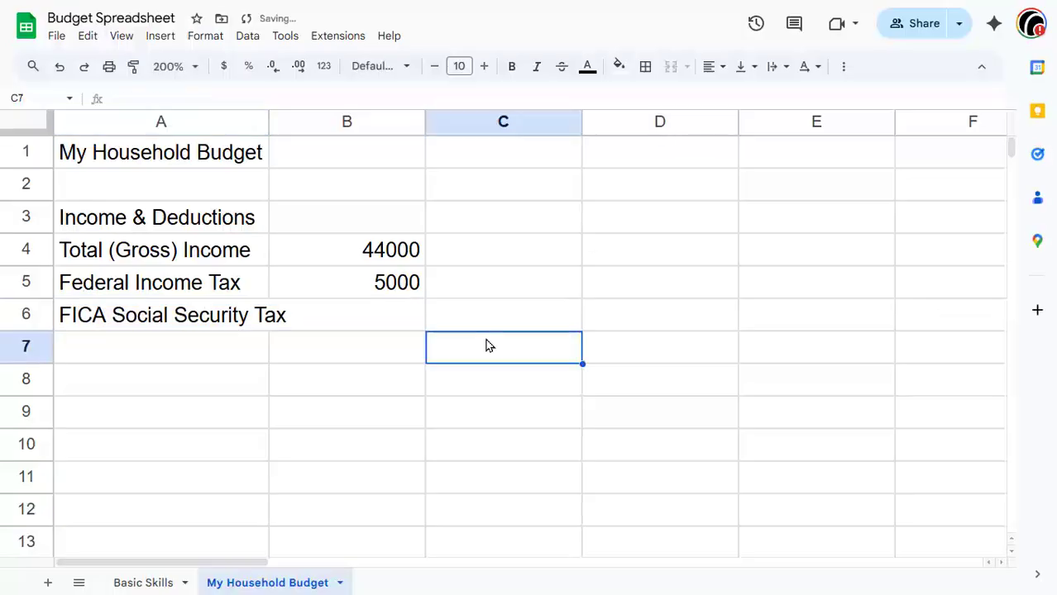
double_click(268, 122)
Step: Enter the Social Security tax amount 2000 in B6
click(395, 320)
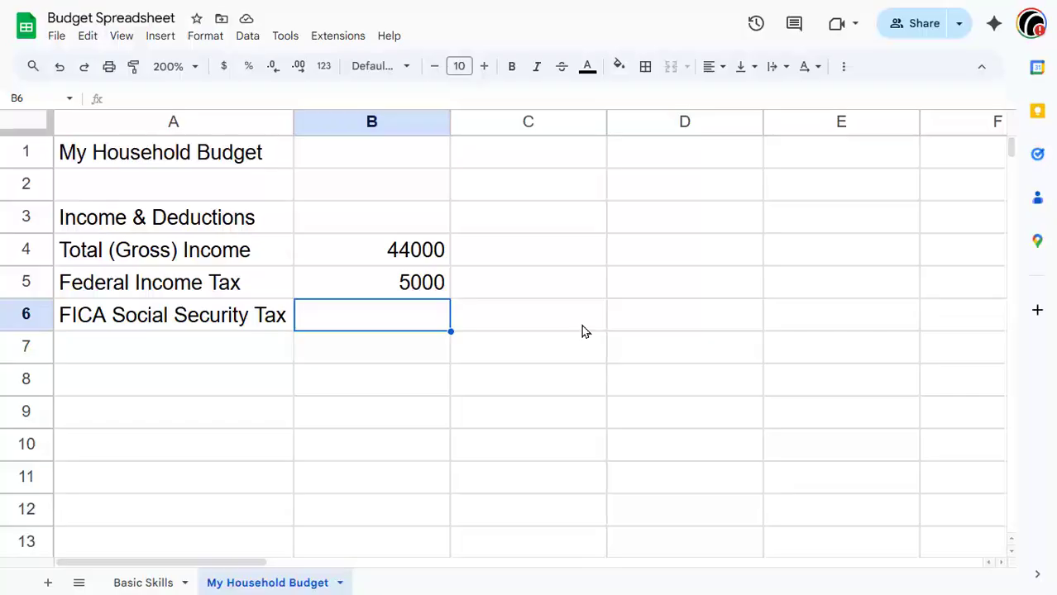
text(2000)
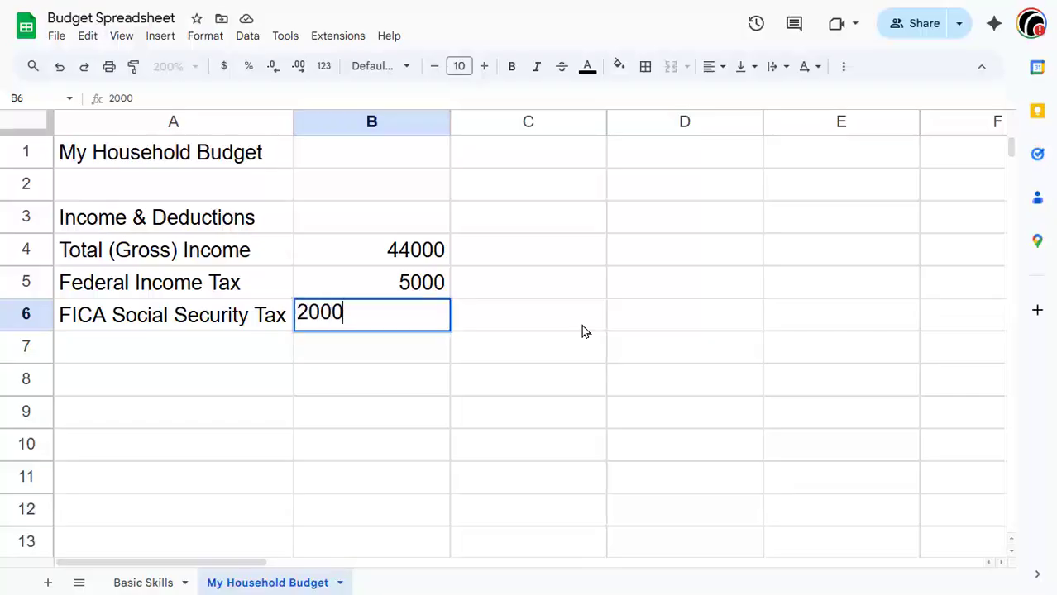
key(Return)
Step: Enter the label "FICA Medicare" in A7 and its amount 1500 in B7
key(Left)
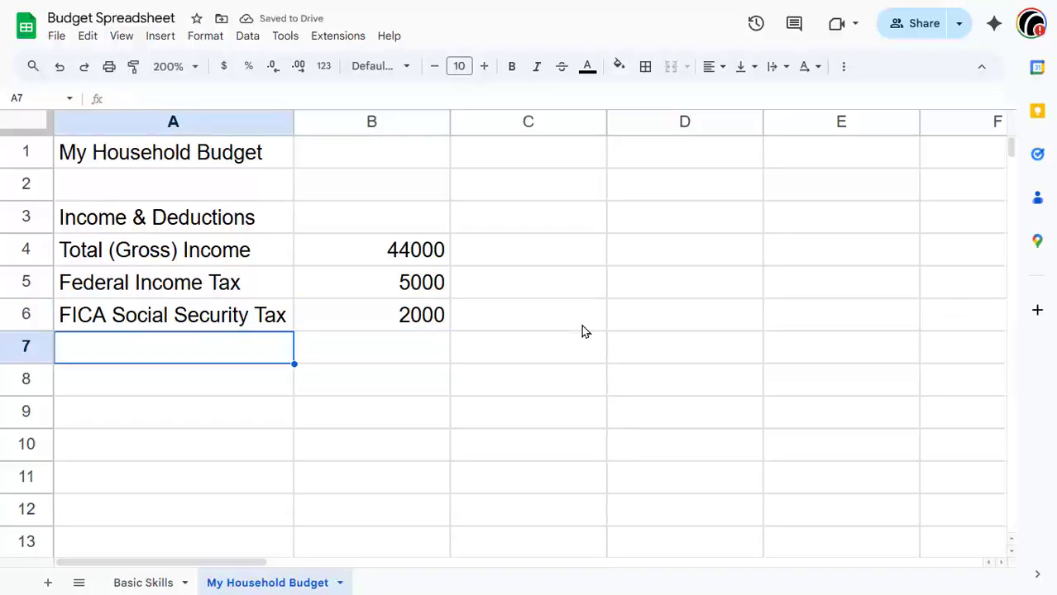
text(FIA)
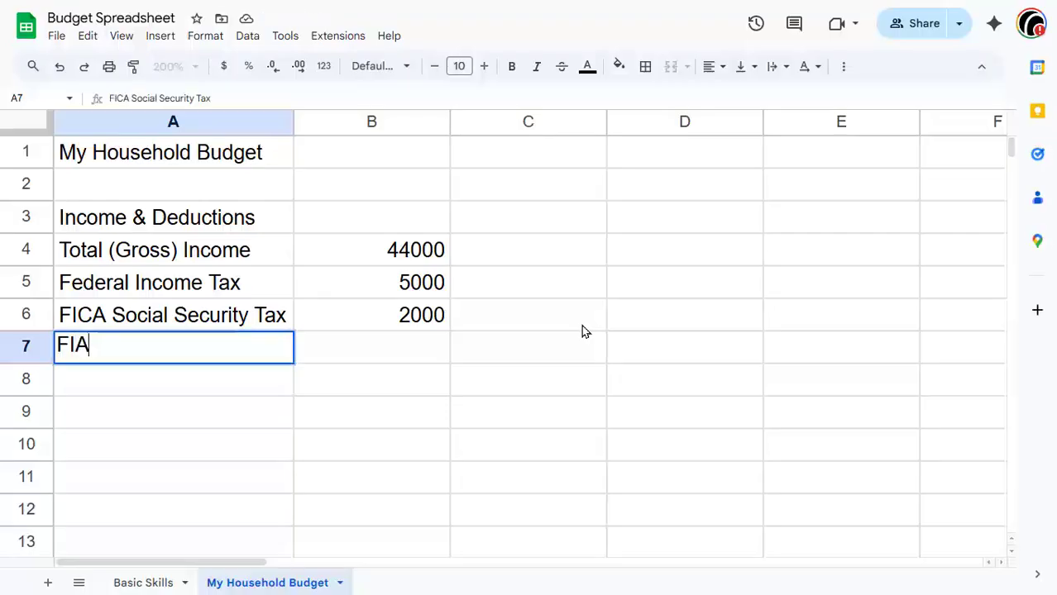
key(BackSpace)
text(A)
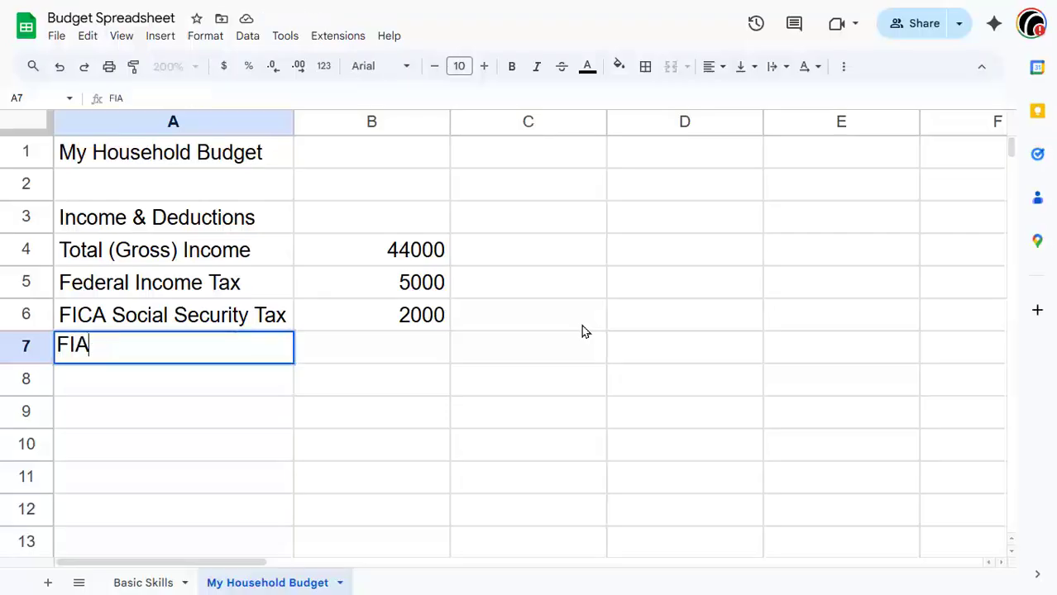
key(BackSpace)
text(CA Medicare)
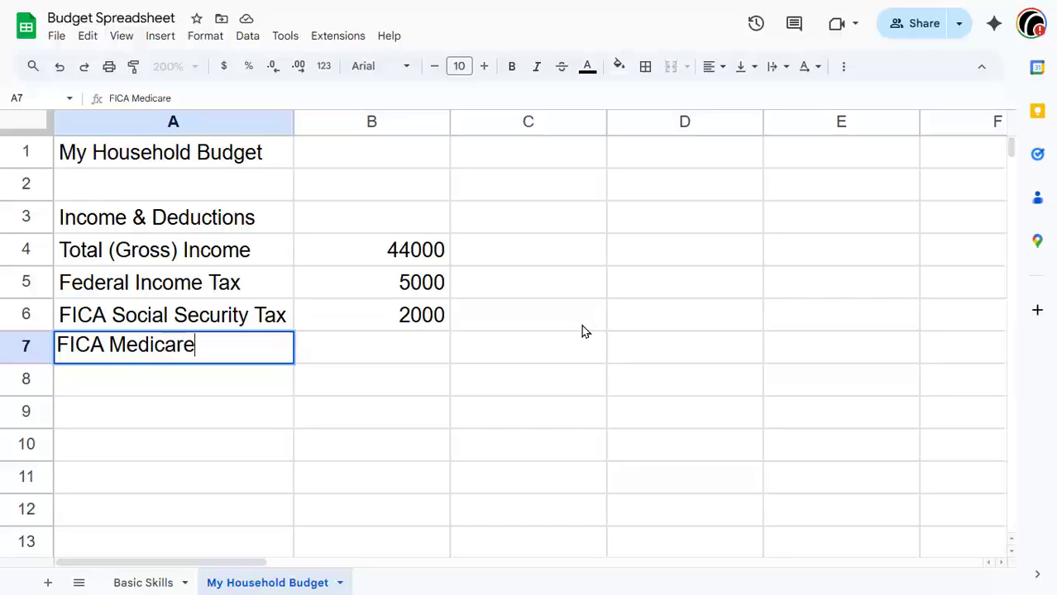
key(Tab)
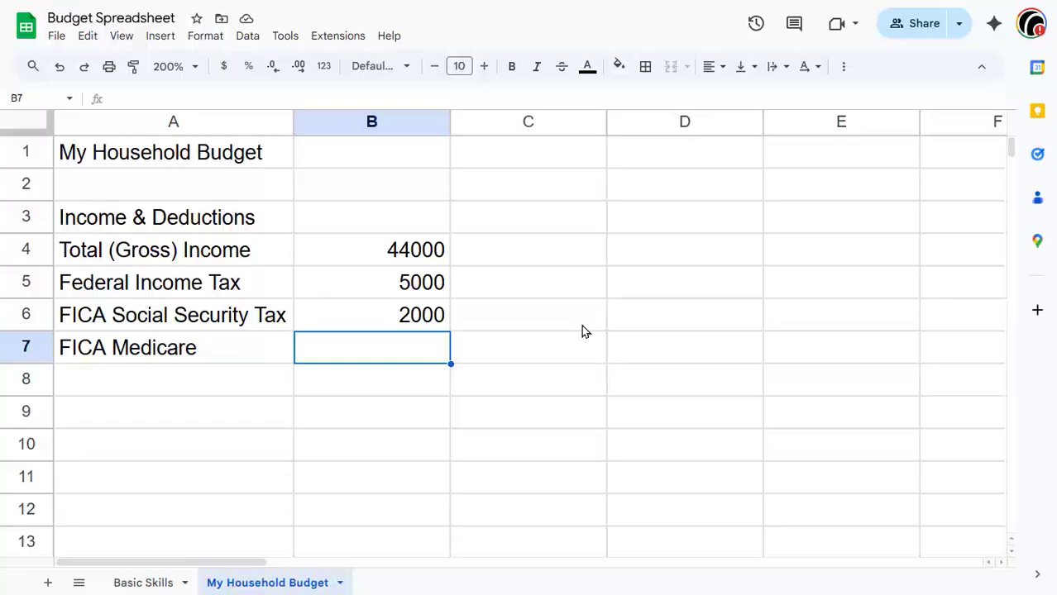
text(1500)
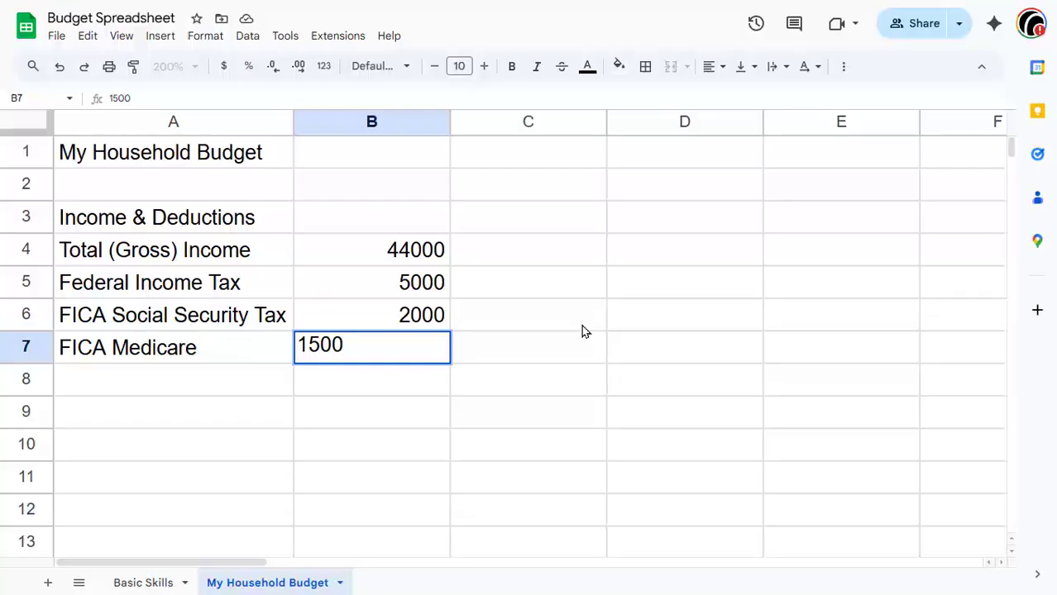
key(Return)
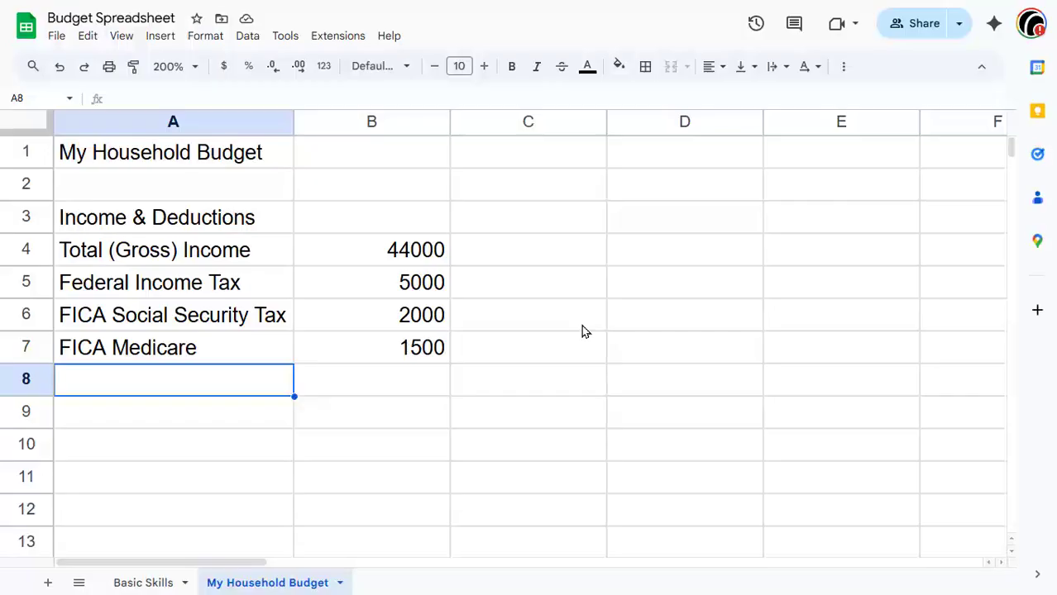
Step: Enter the label "State of Michigan Tax" in A8 and its amount 1700 in B8
text(State)
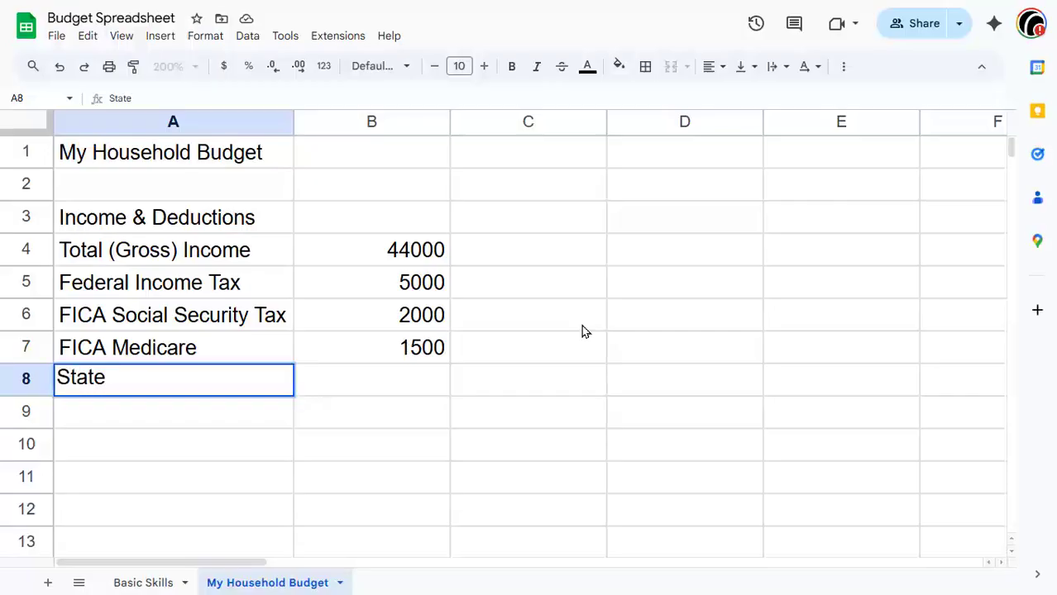
text( of Mi)
text(chigan)
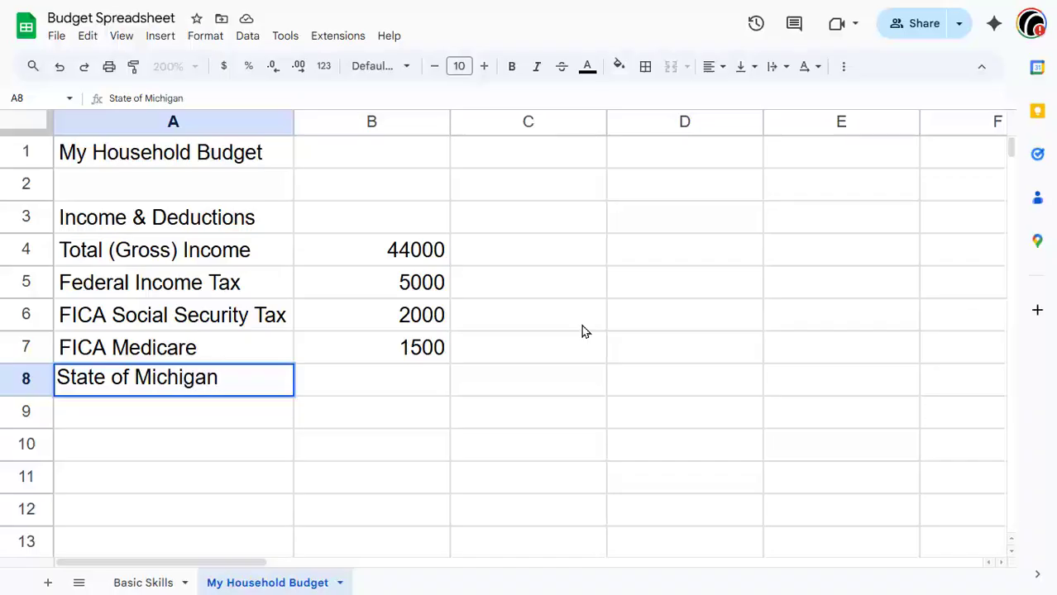
key(Tab)
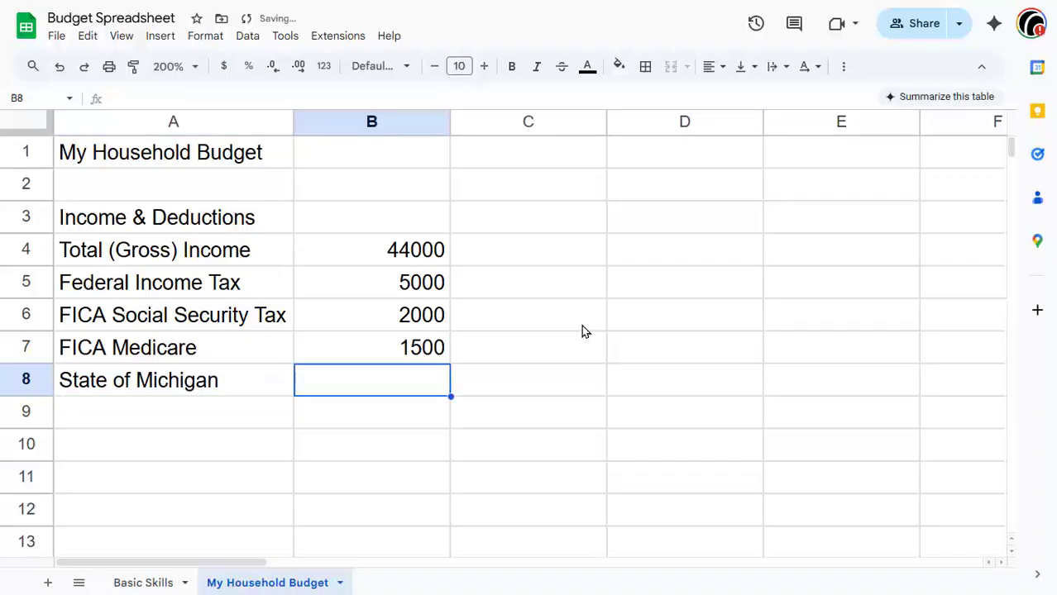
double_click(255, 387)
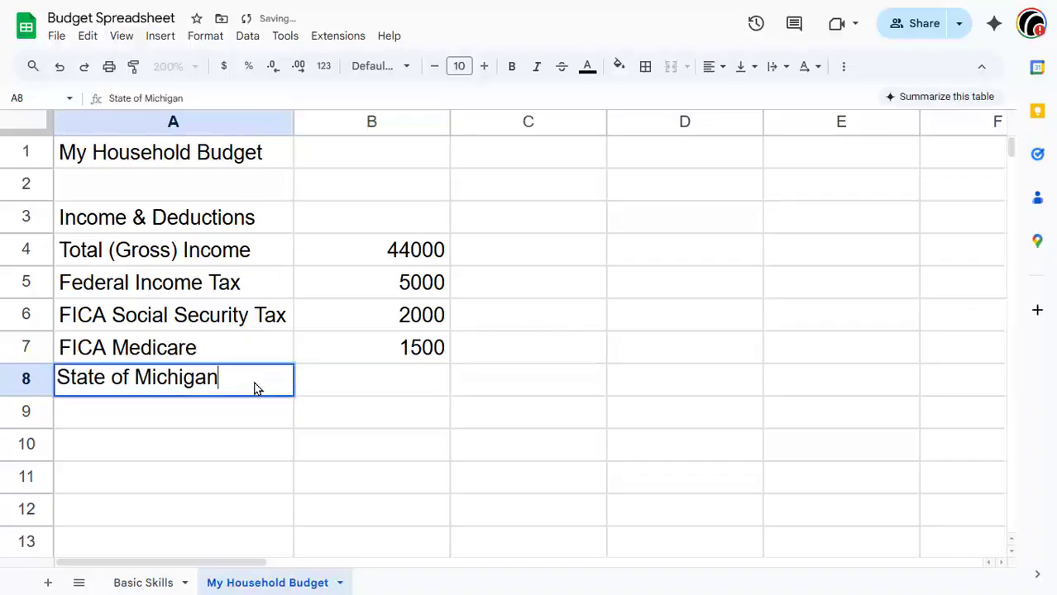
text(Tax)
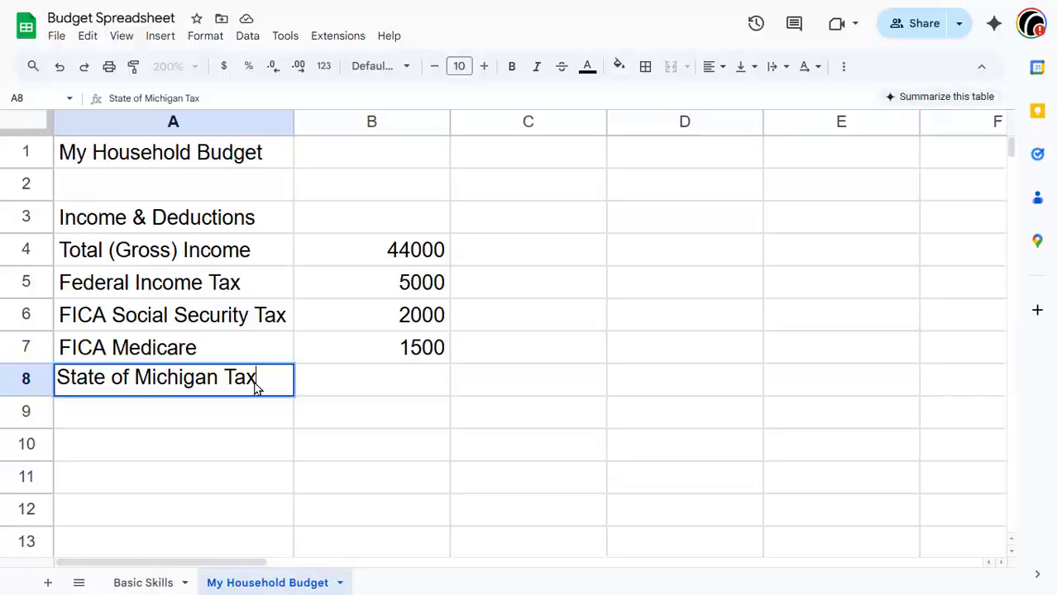
click(373, 386)
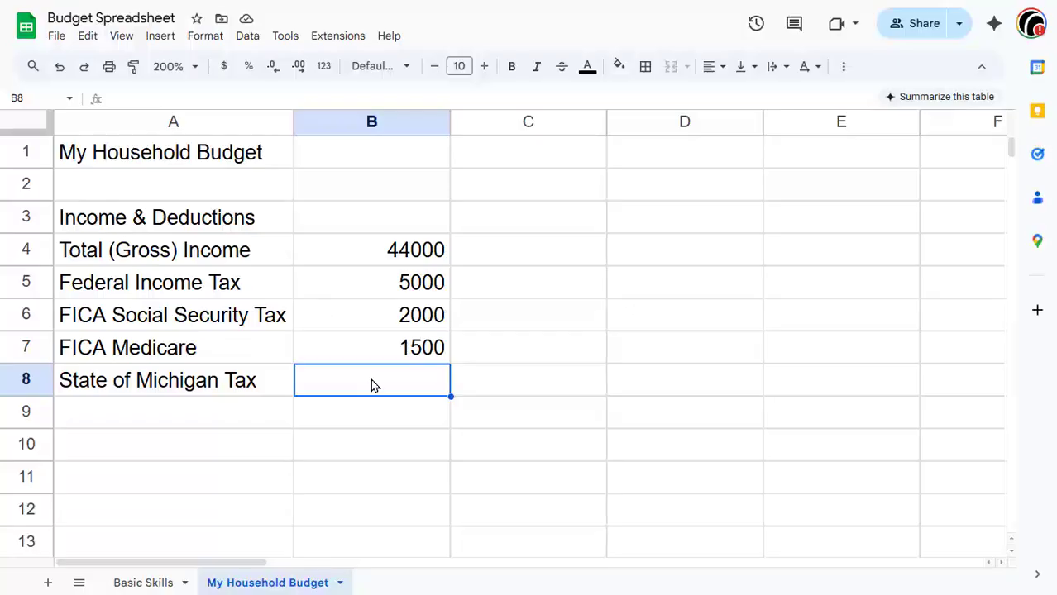
text(1700)
key(Return)
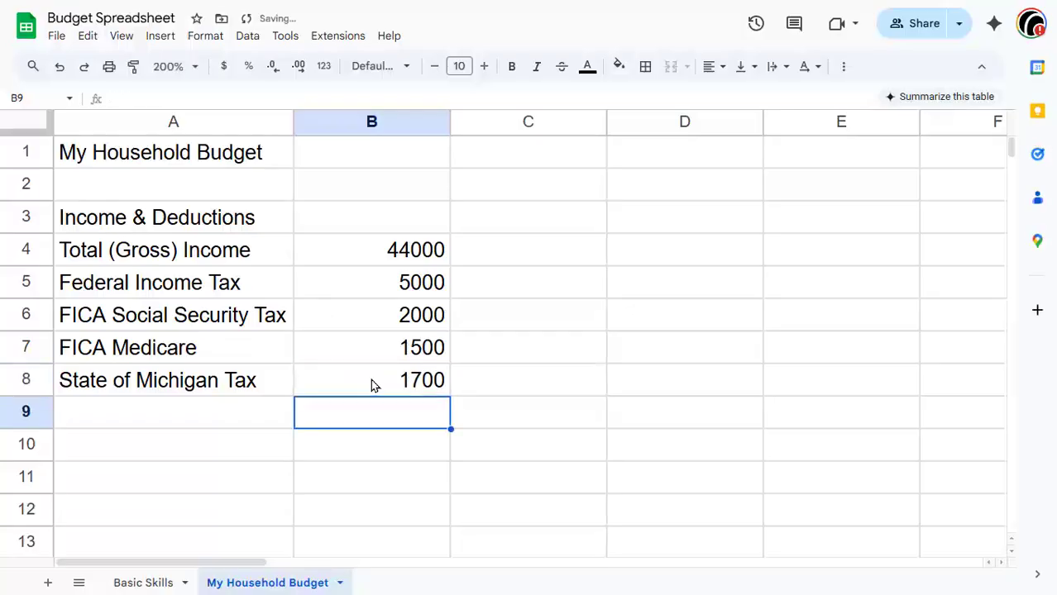
Step: Enter "Grand Rapid City Tax" in A9 and the formula =B4*0.01 in B9 to compute 1% of gross income
key(Left)
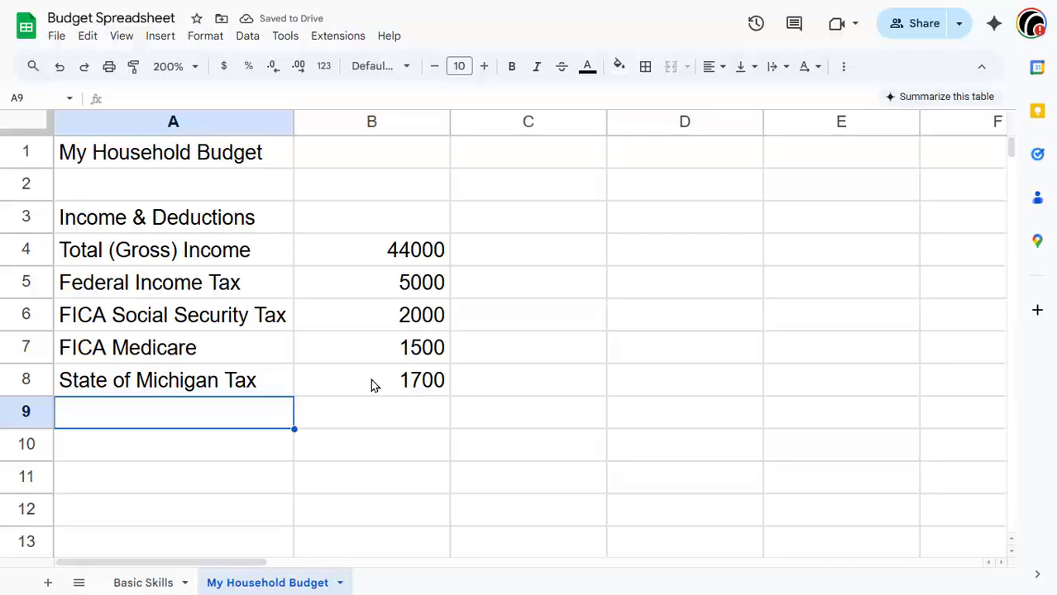
text(Gran)
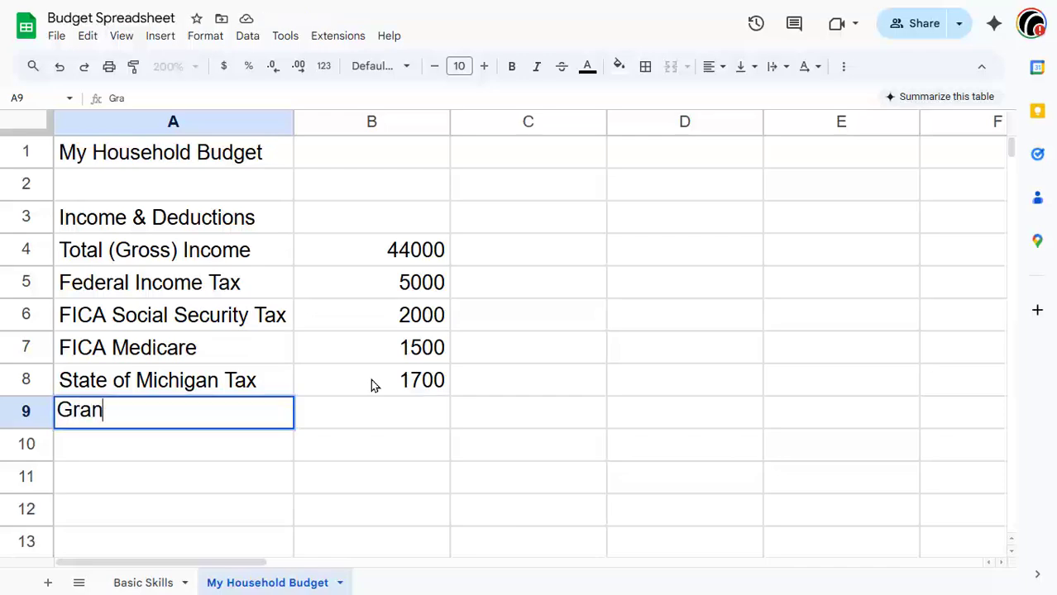
text(d Rapid )
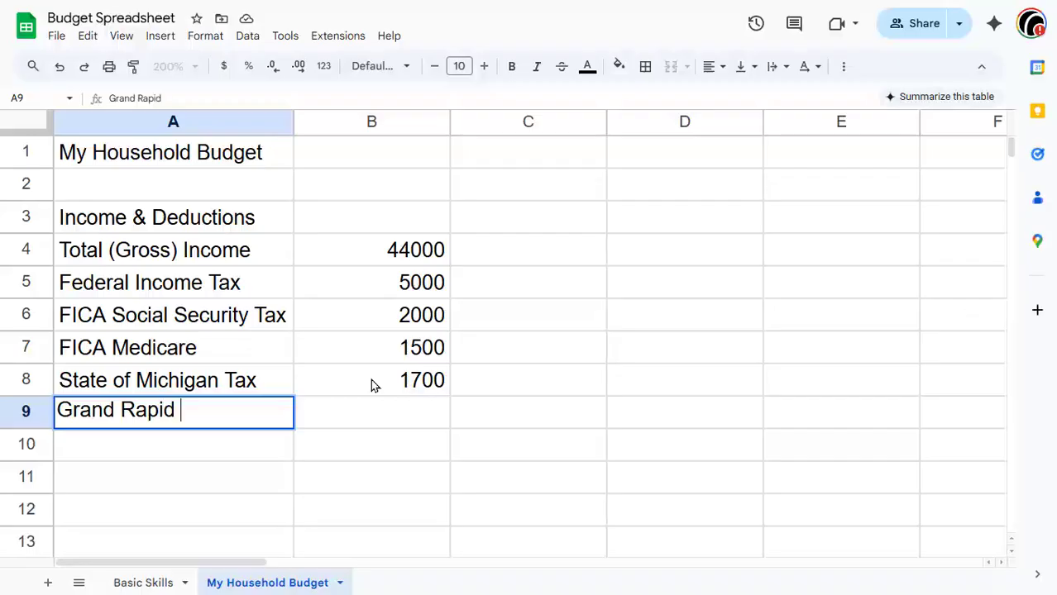
text(City Tax)
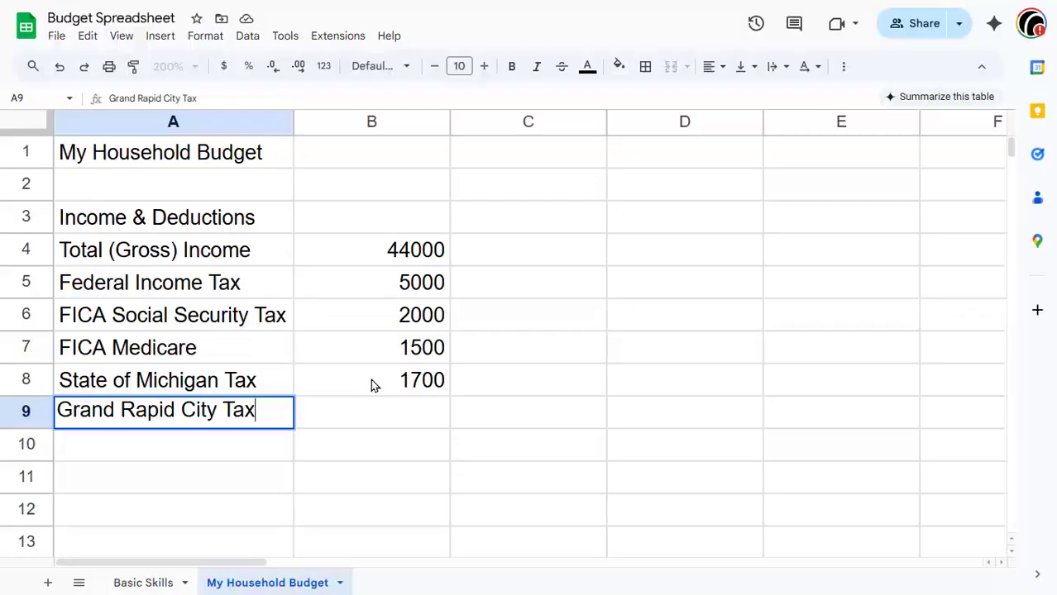
key(Tab)
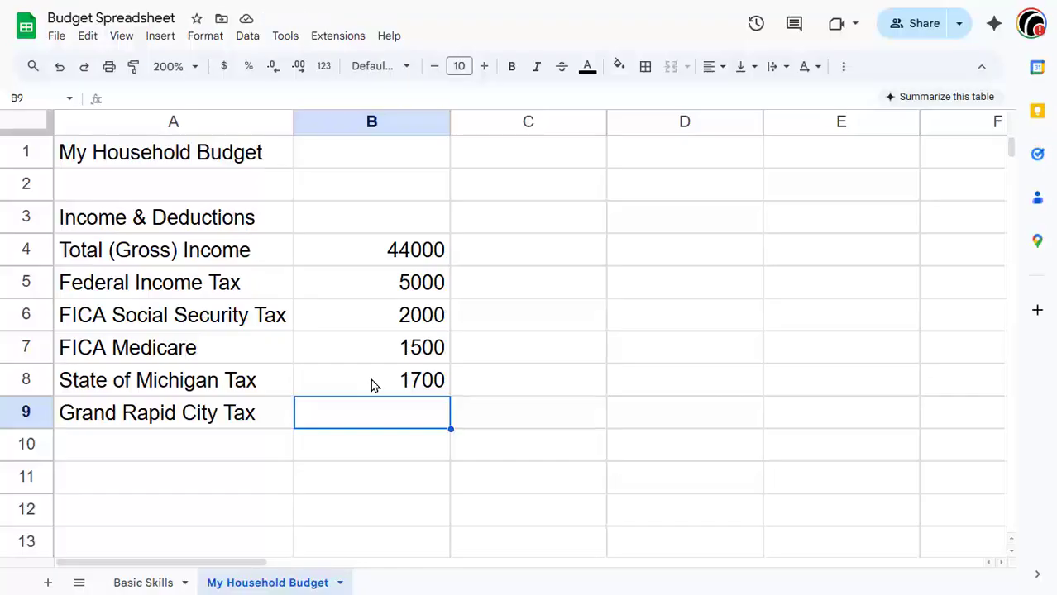
text(=)
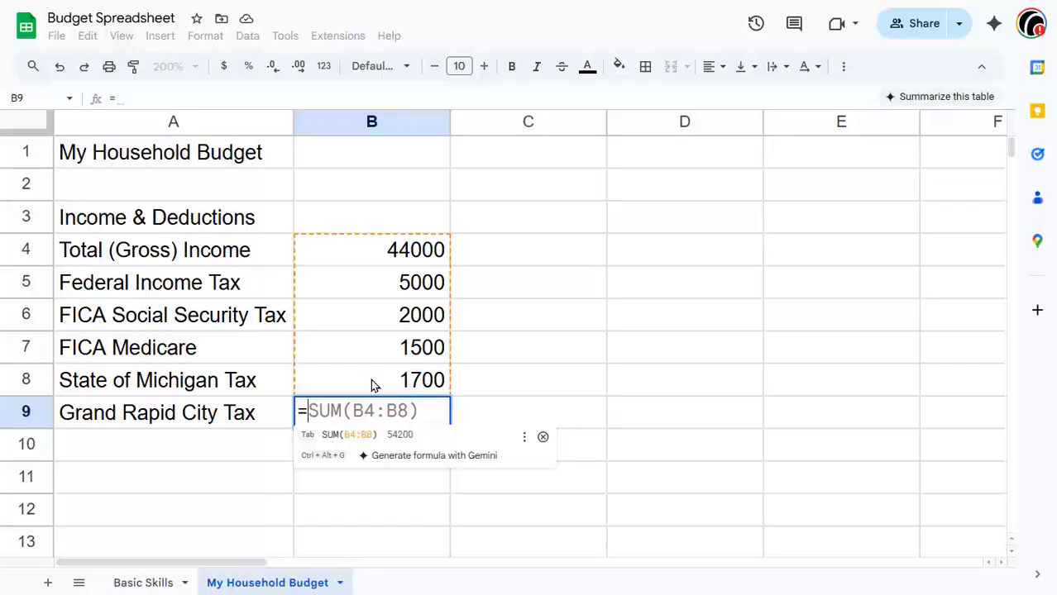
click(372, 258)
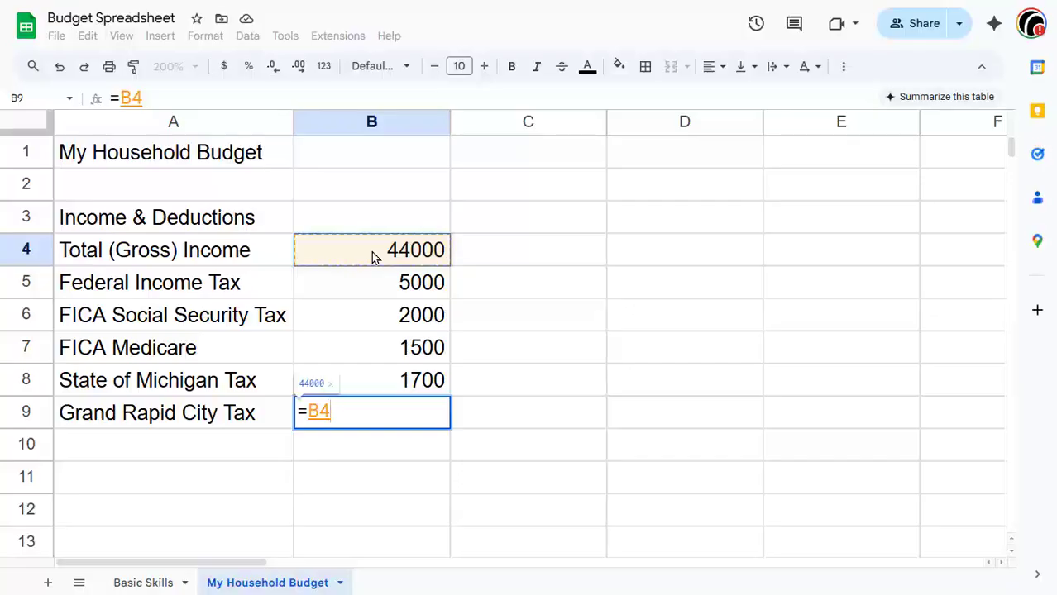
text(*)
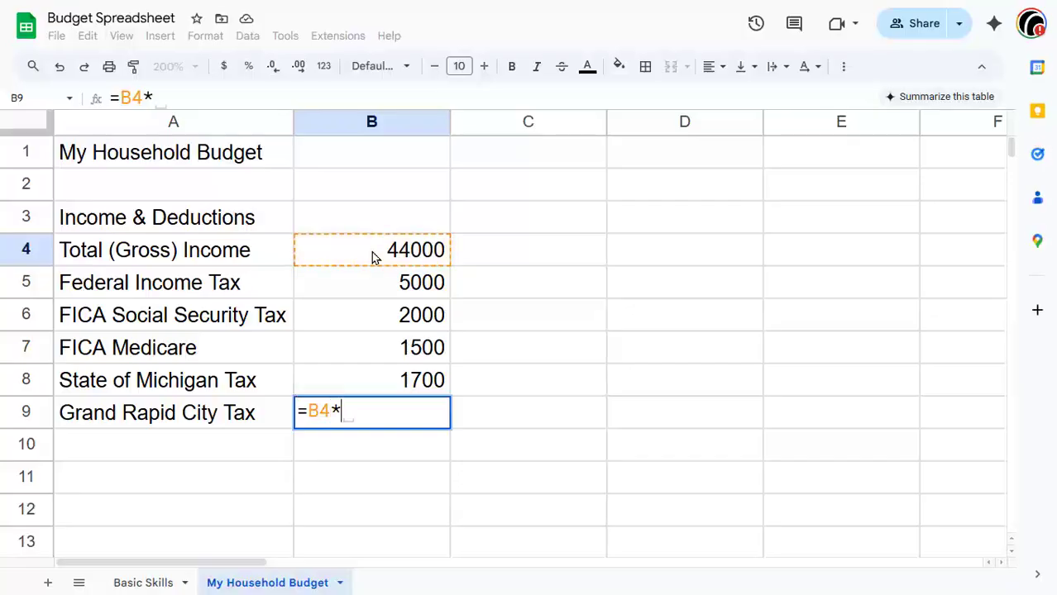
text(0.01)
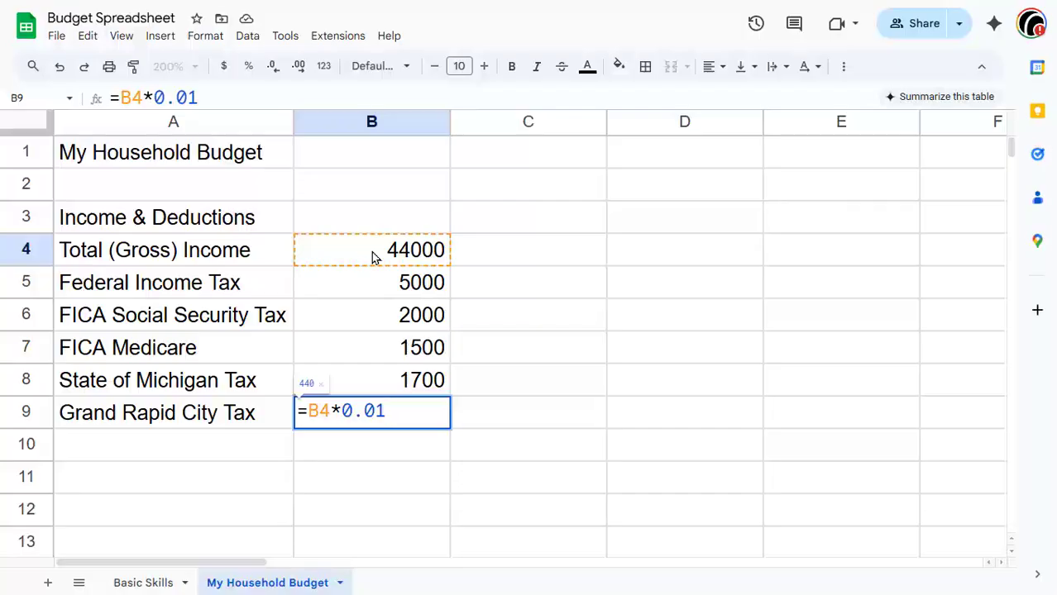
key(Return)
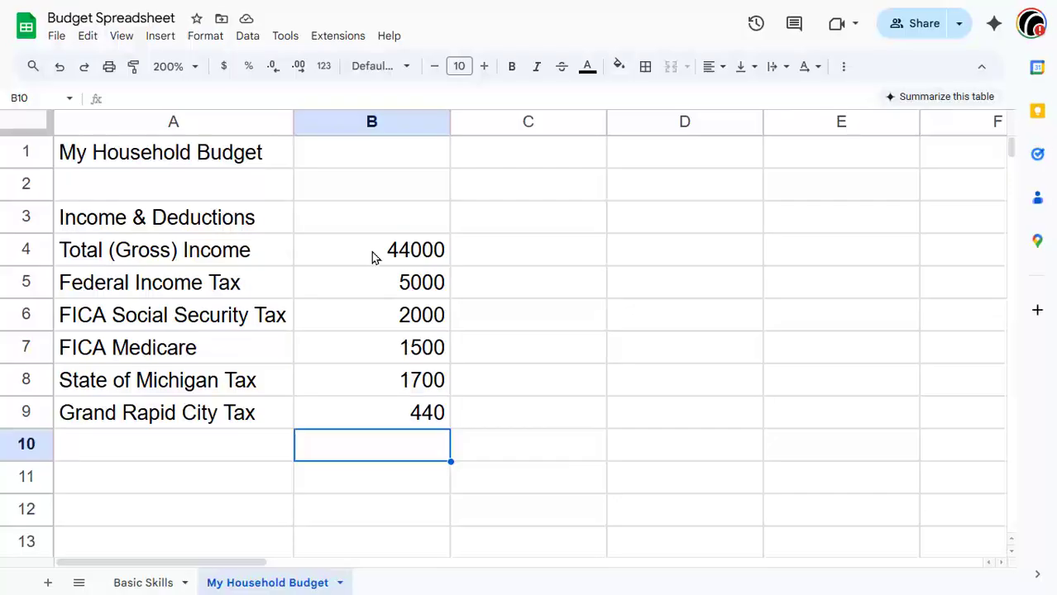
Step: Enter the label "Total (Net) Income" in A11
key(Left)
key(Down)
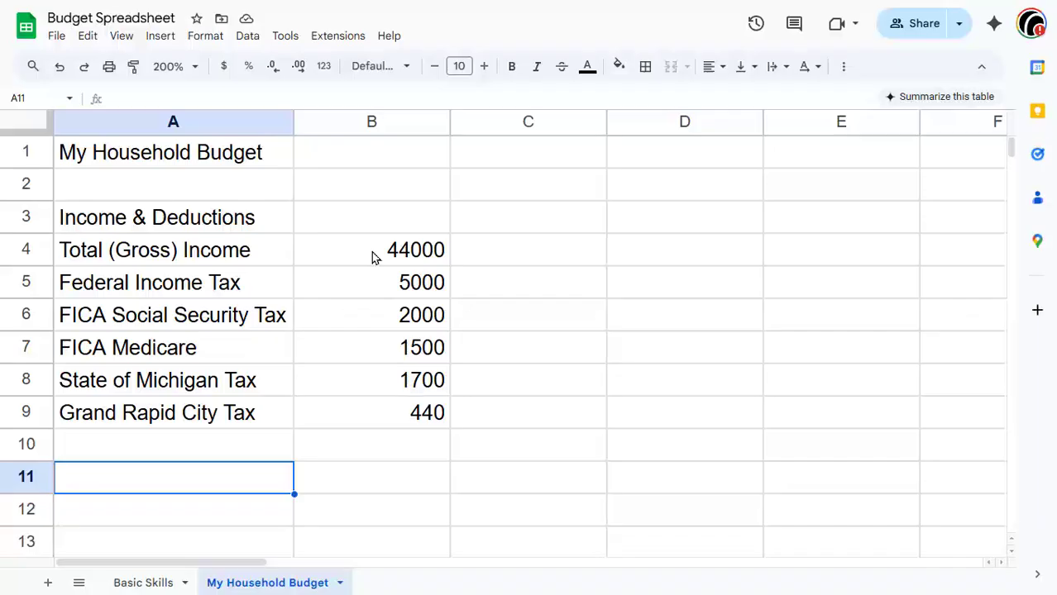
text(Tot)
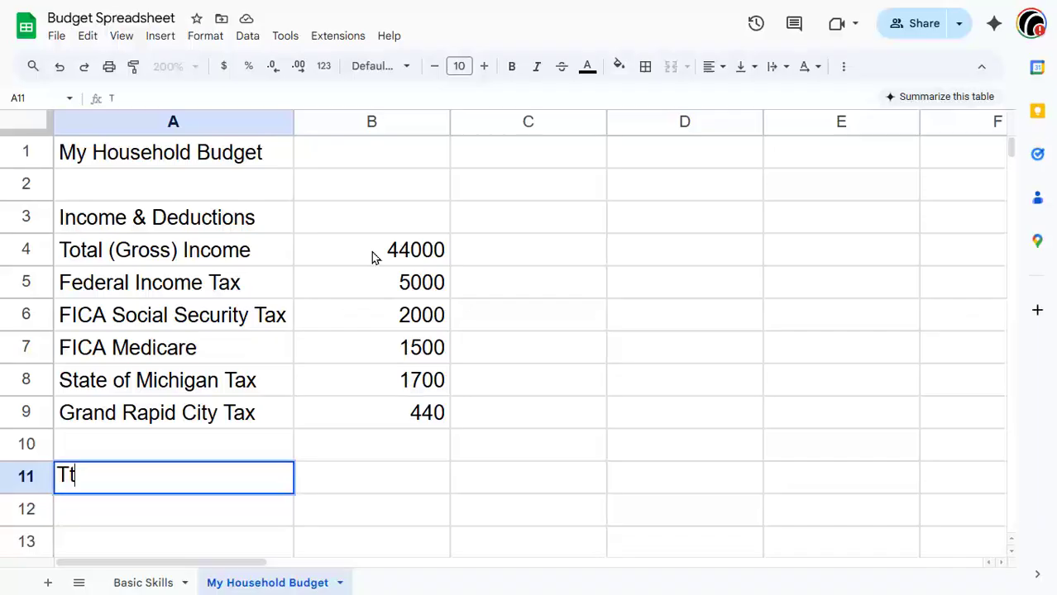
text(al )
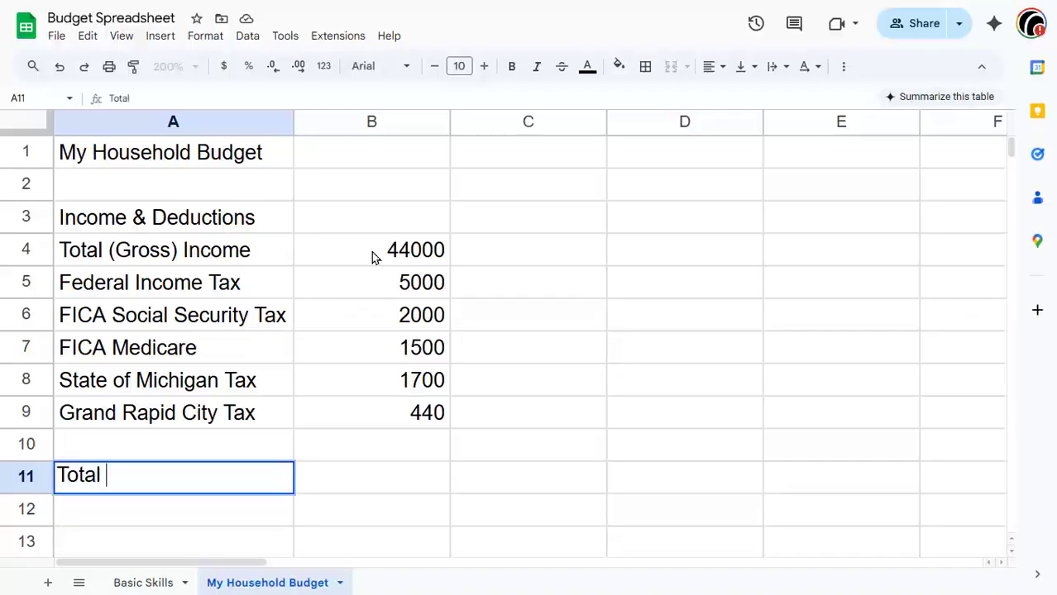
text((Net) Incom)
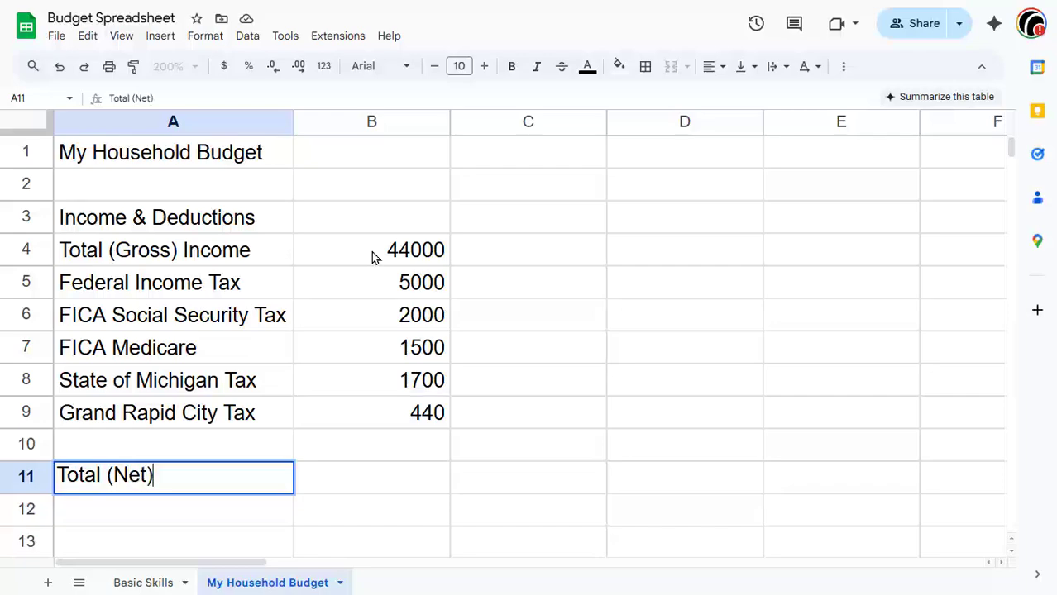
text(e)
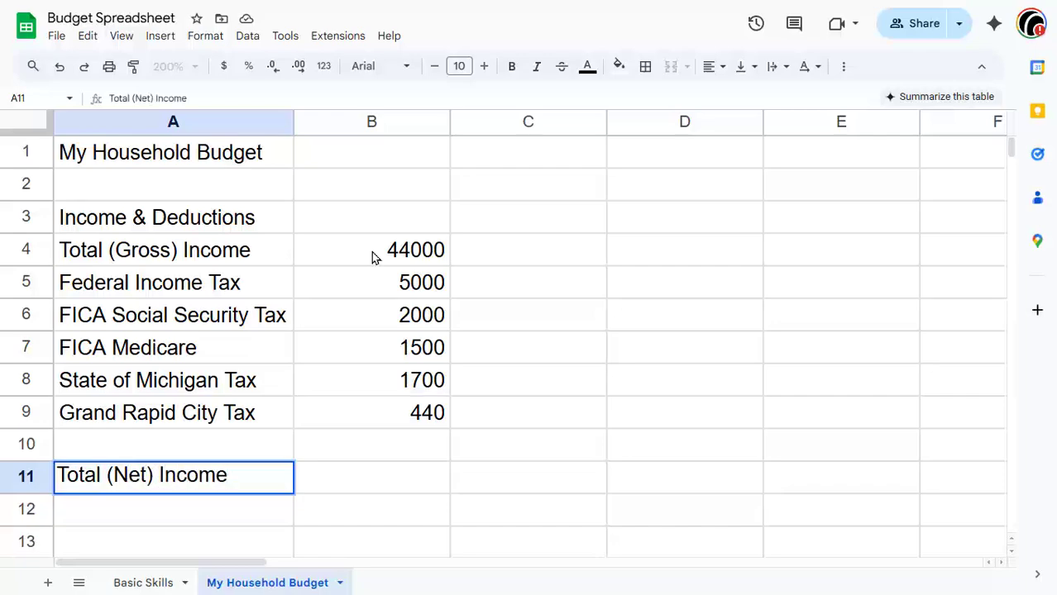
key(Tab)
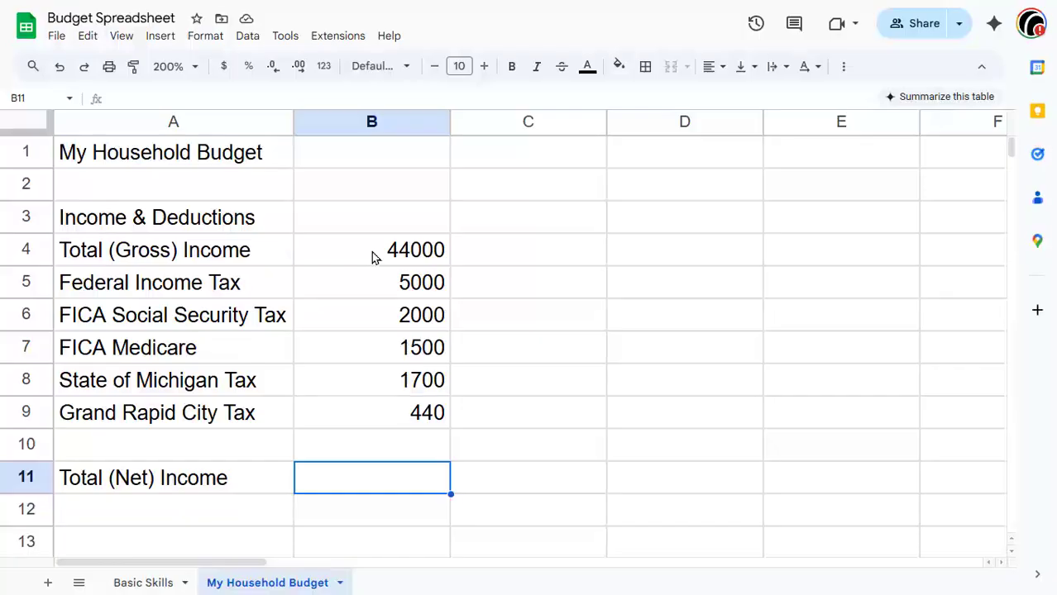
Step: Enter the net income formula =B4-sum(B5:B9) in B11, then switch the sheet to display formulas
text(=)
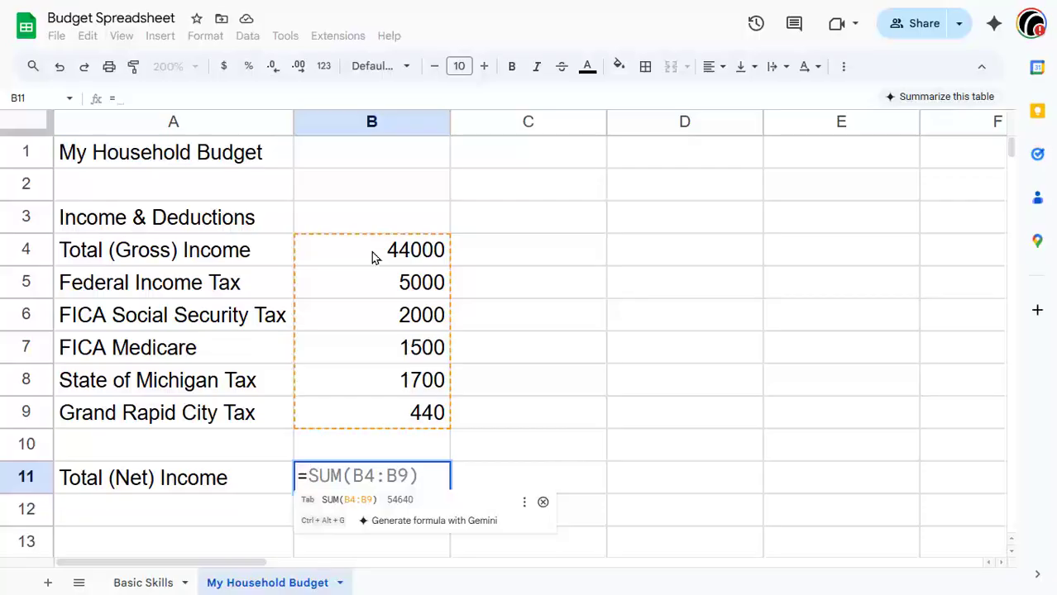
click(372, 257)
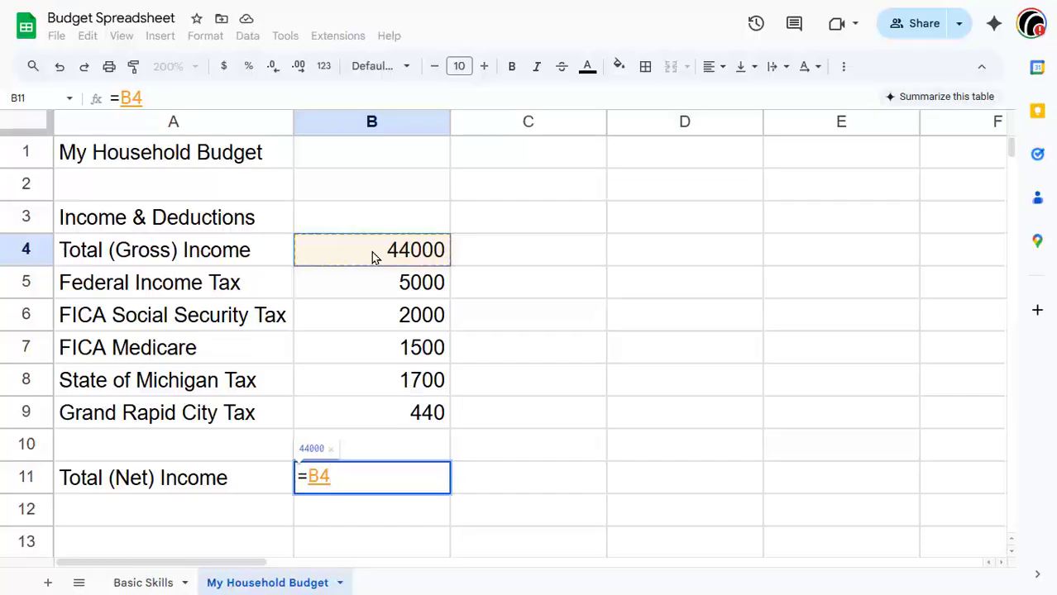
text(-)
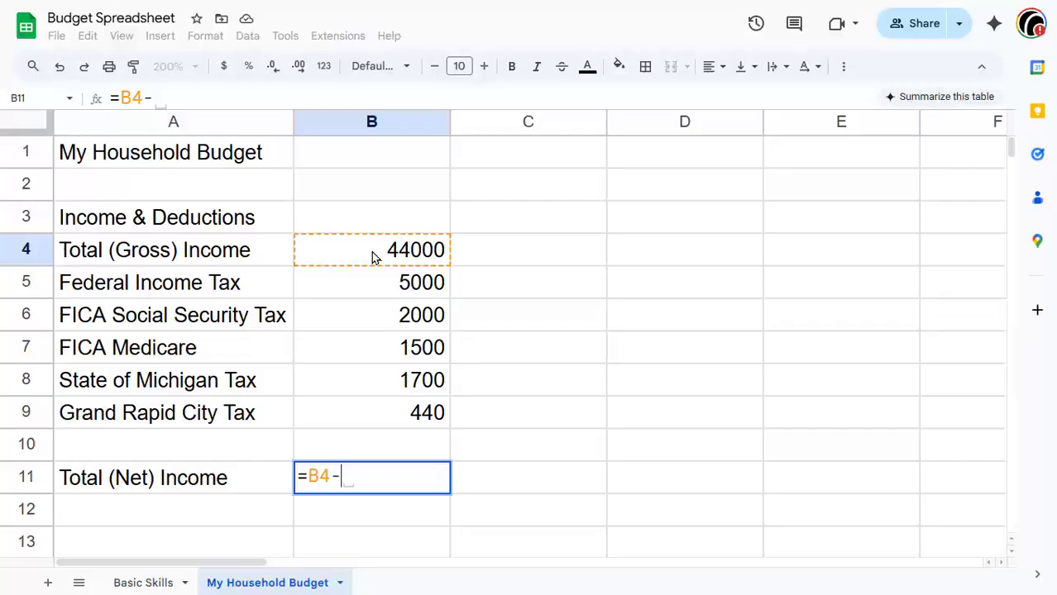
text(sum)
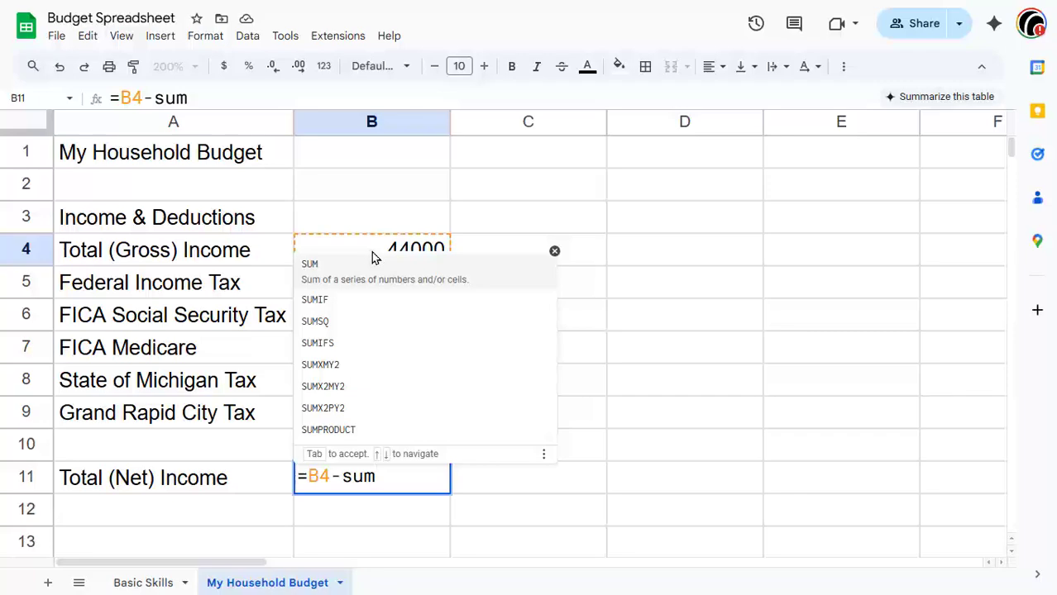
text(()
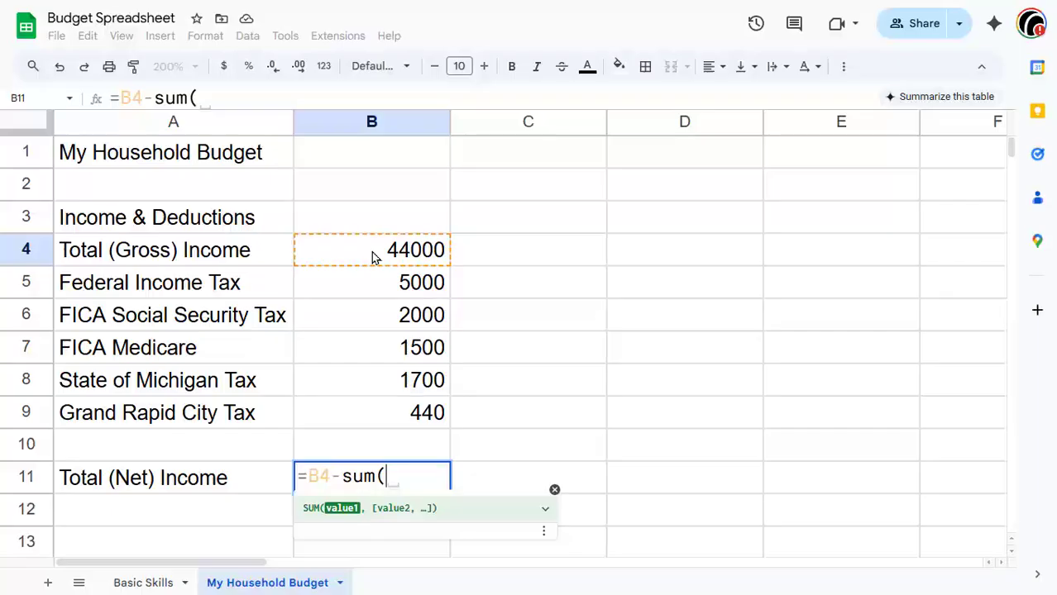
text(b5)
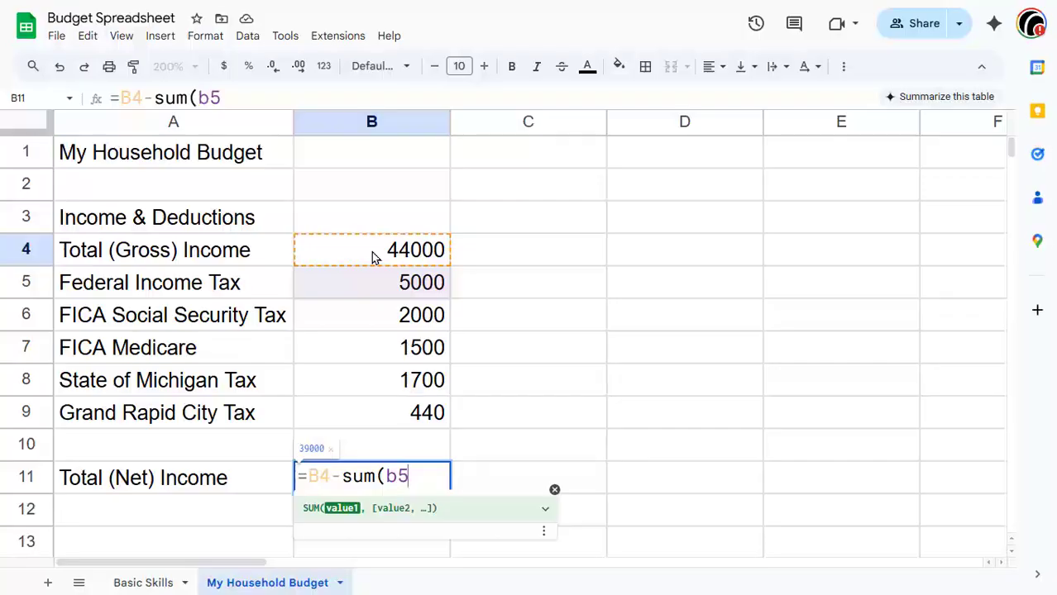
text(;)
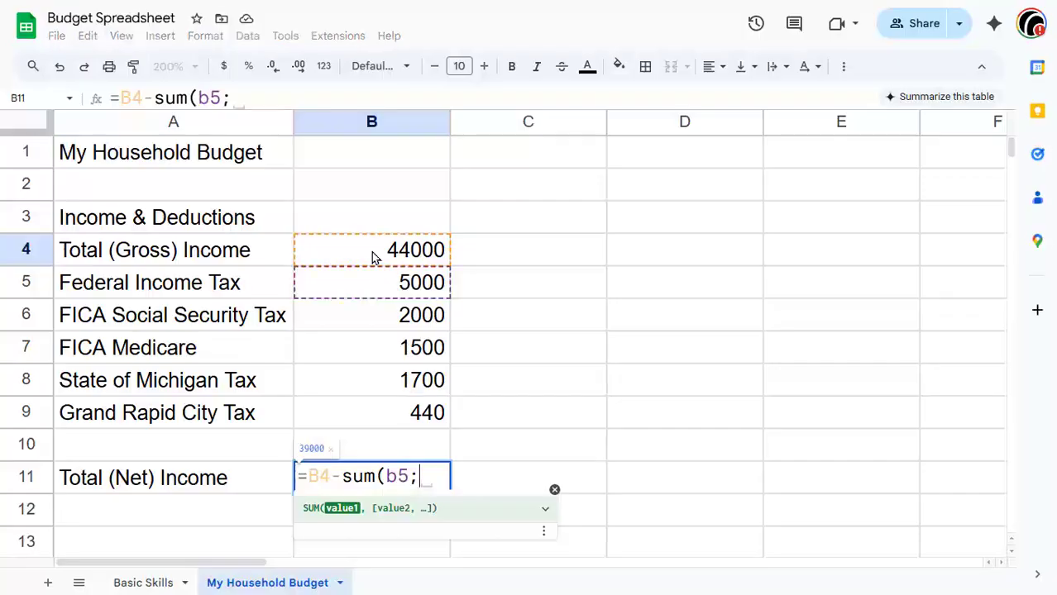
key(BackSpace)
text(:)
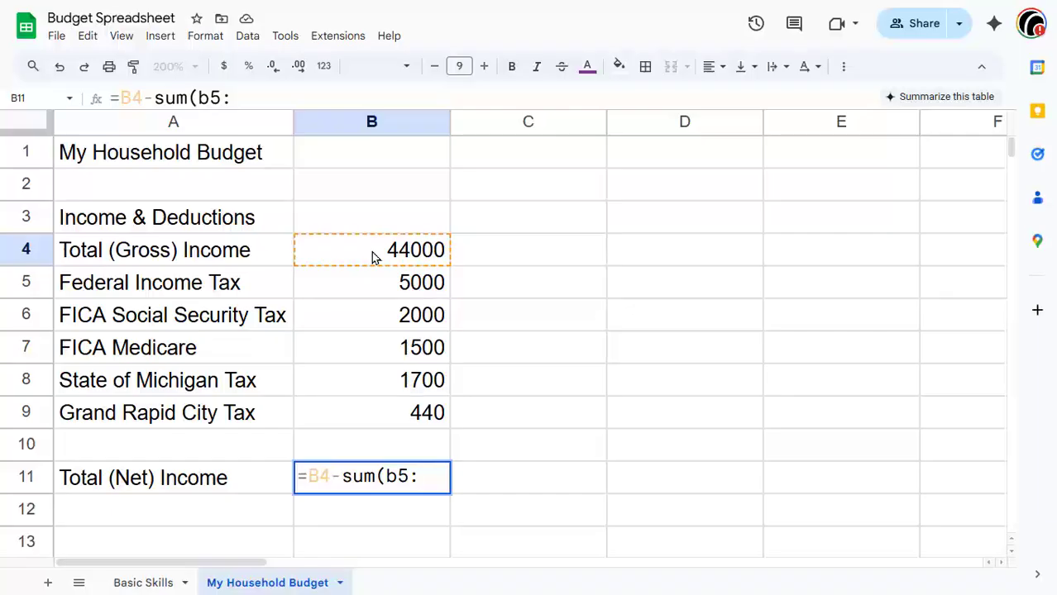
text(b9)
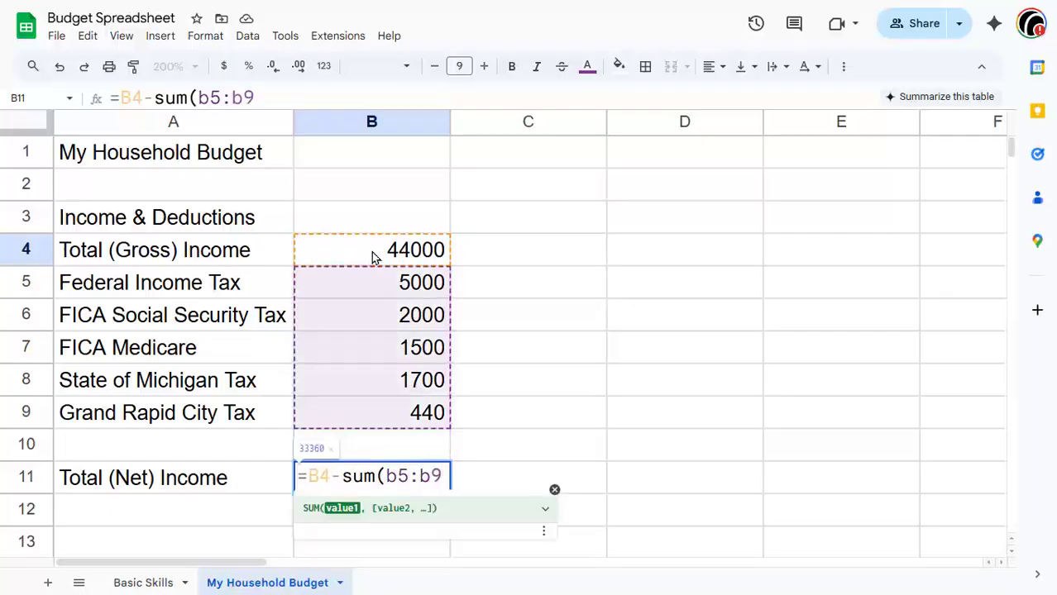
text())
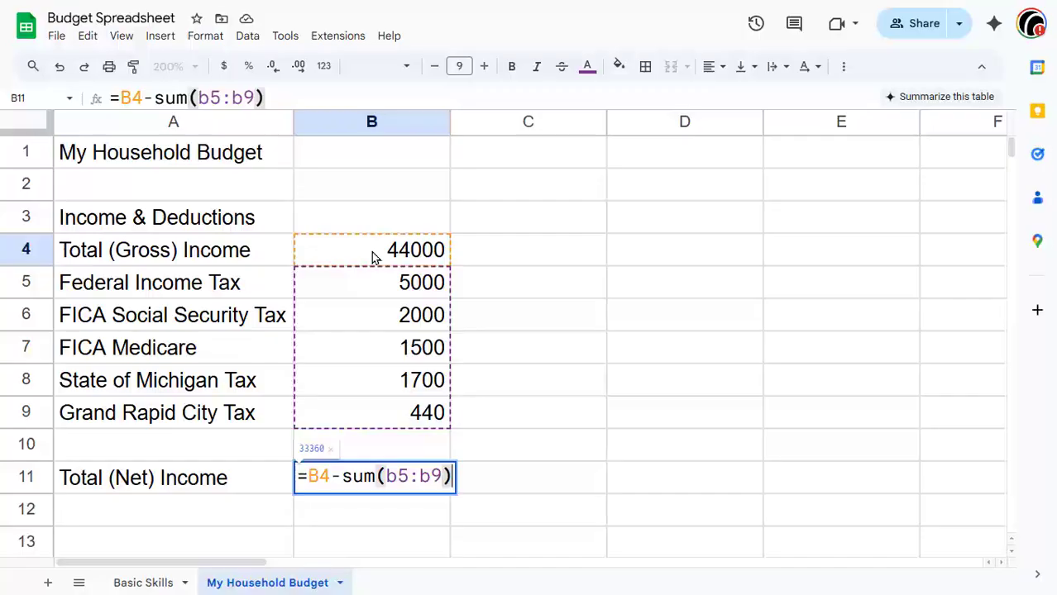
key(Return)
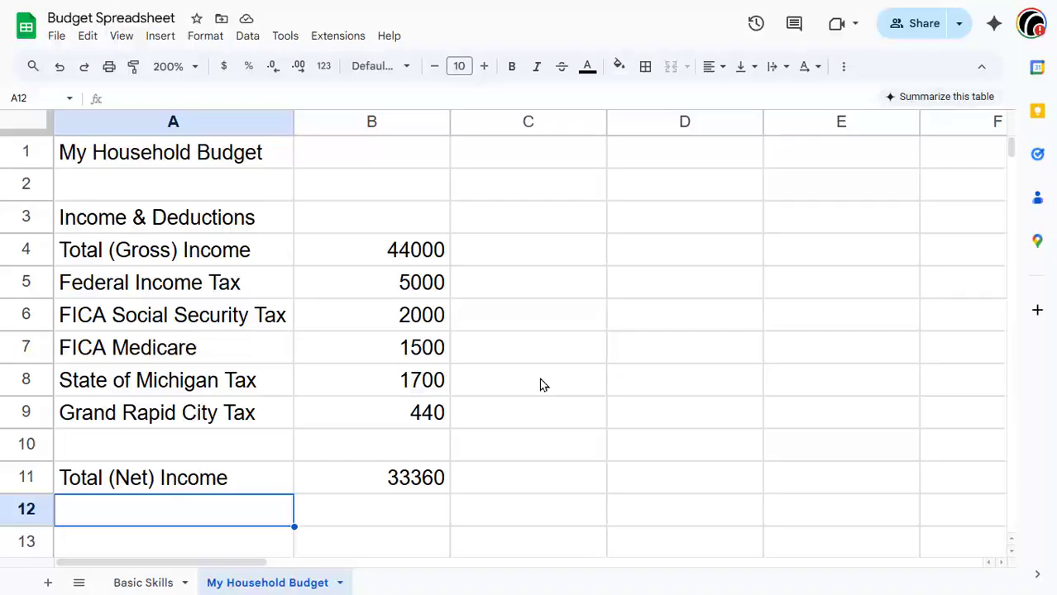
key(ctrl+grave)
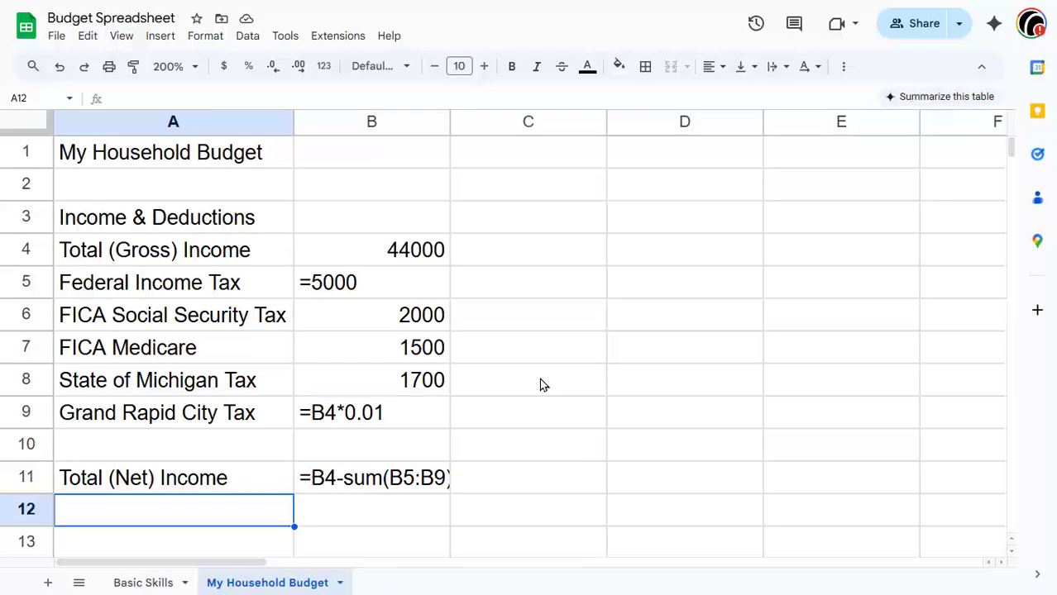
Step: Replace the entry in B5 with the plain number 5000 instead of a formula
double_click(316, 279)
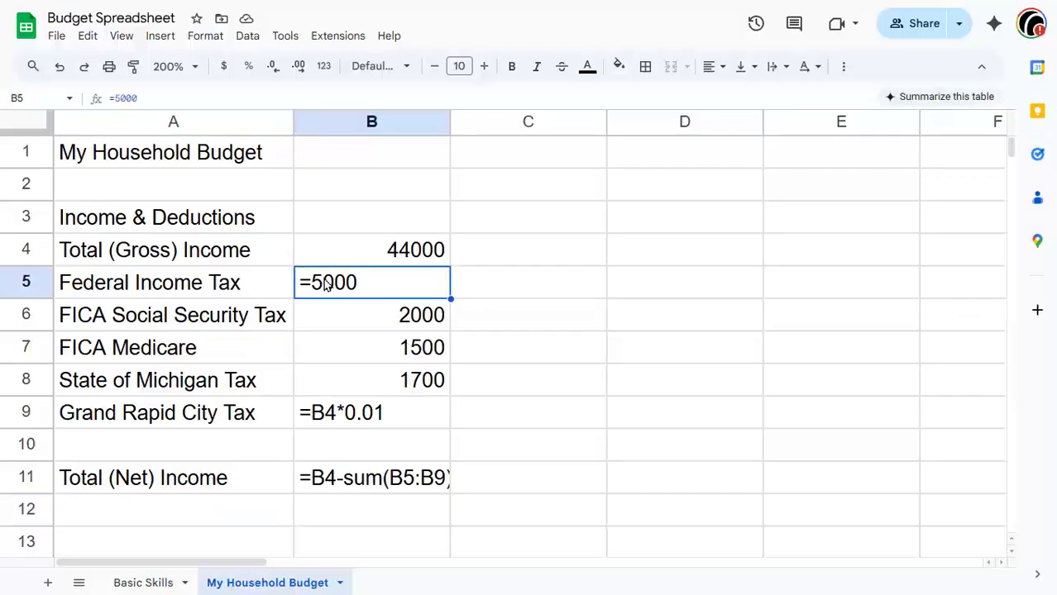
click(308, 278)
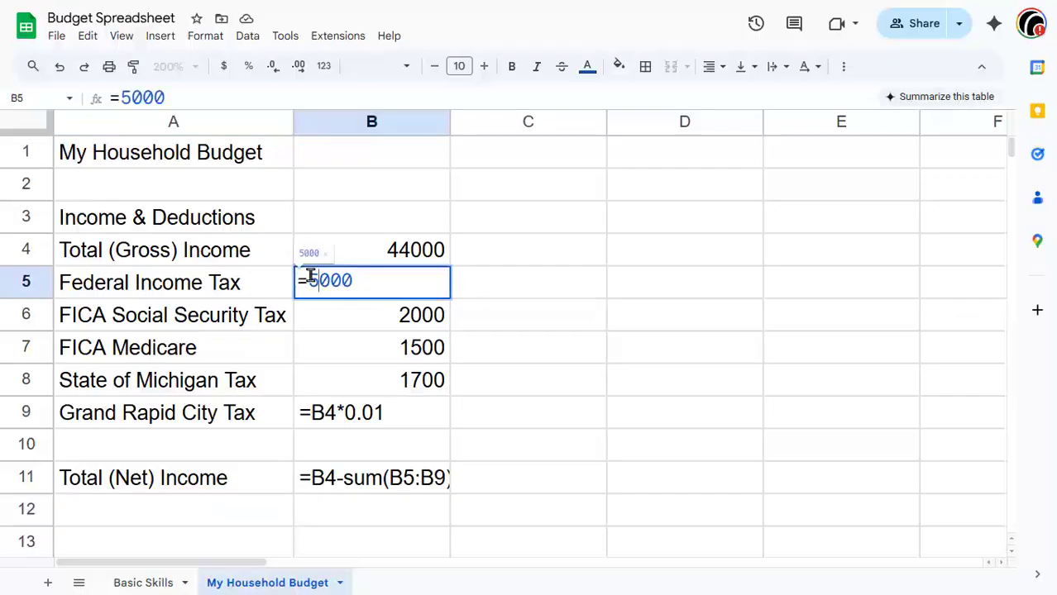
key(BackSpace)
click(552, 331)
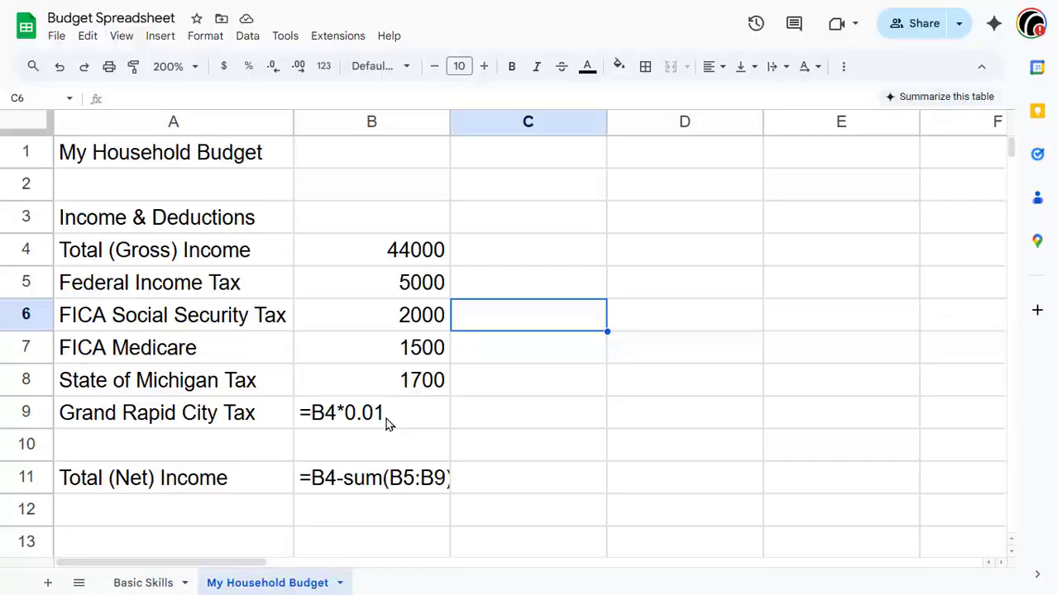
Step: Resize column B wider to fit the formulas and switch the sheet back to showing calculated values
double_click(449, 122)
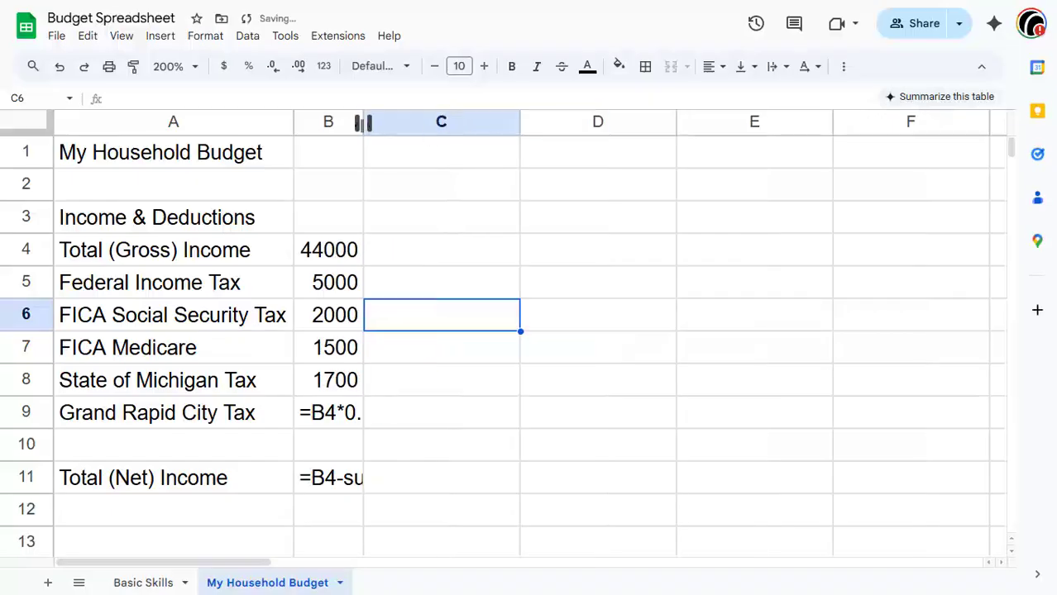
drag(362, 123, 511, 175)
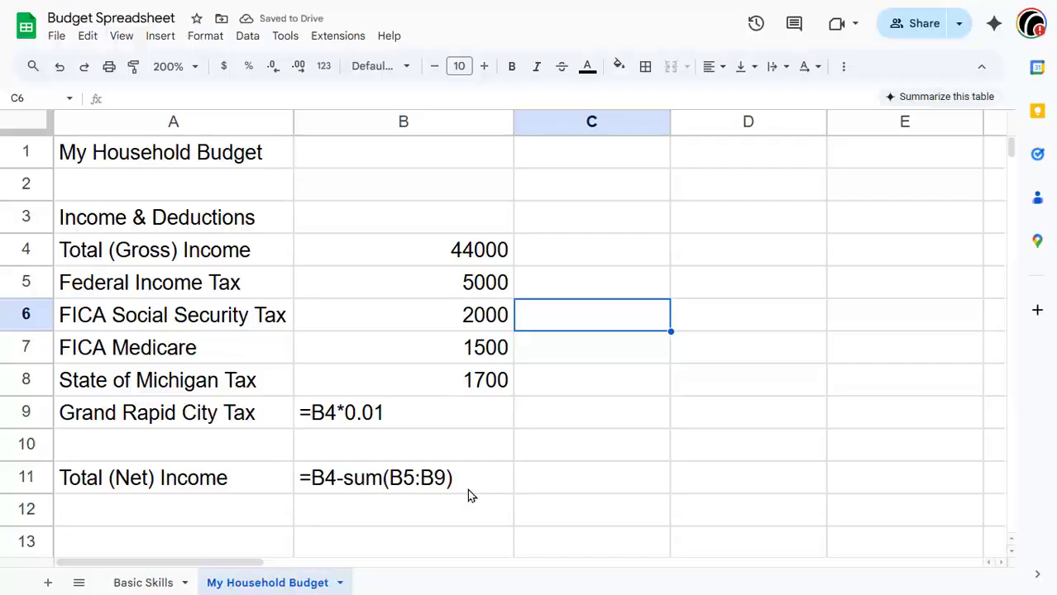
click(467, 474)
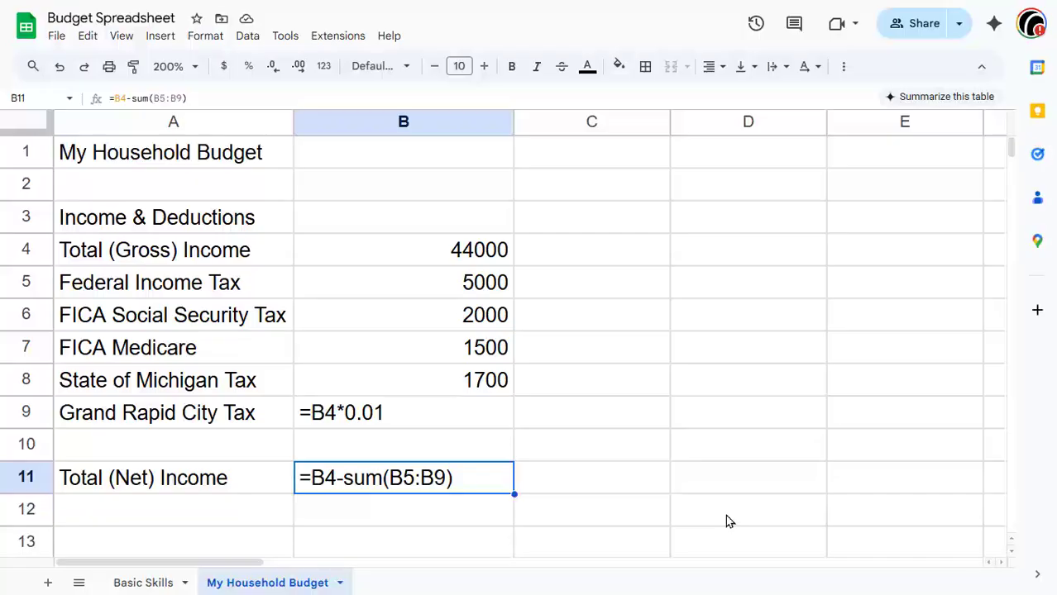
key(ctrl+Return)
Step: Enter the column headers "Yearly" in B3 and "Monthly" in C3
click(445, 217)
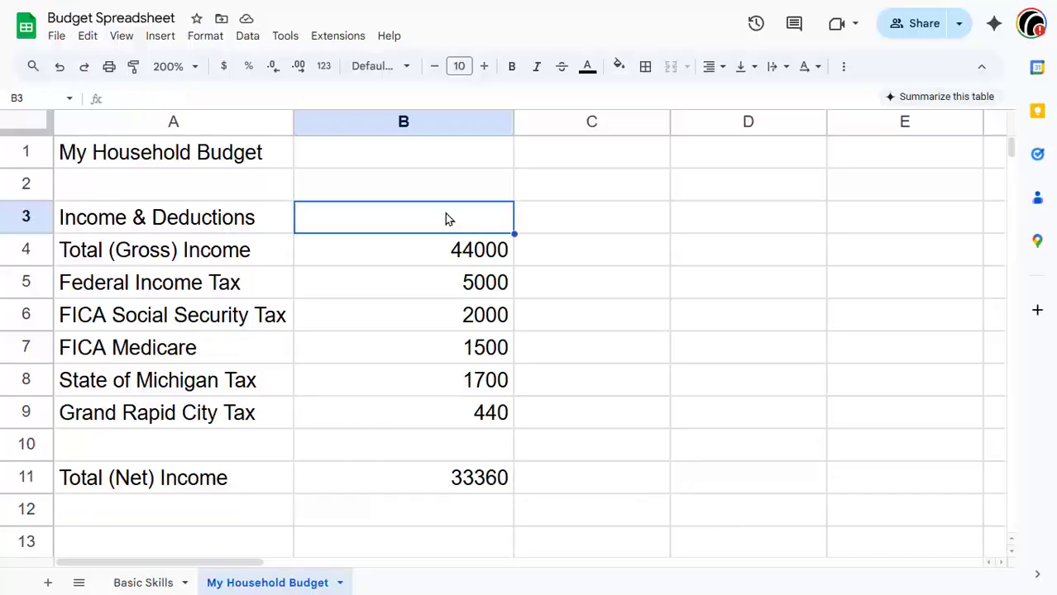
text(Yearly)
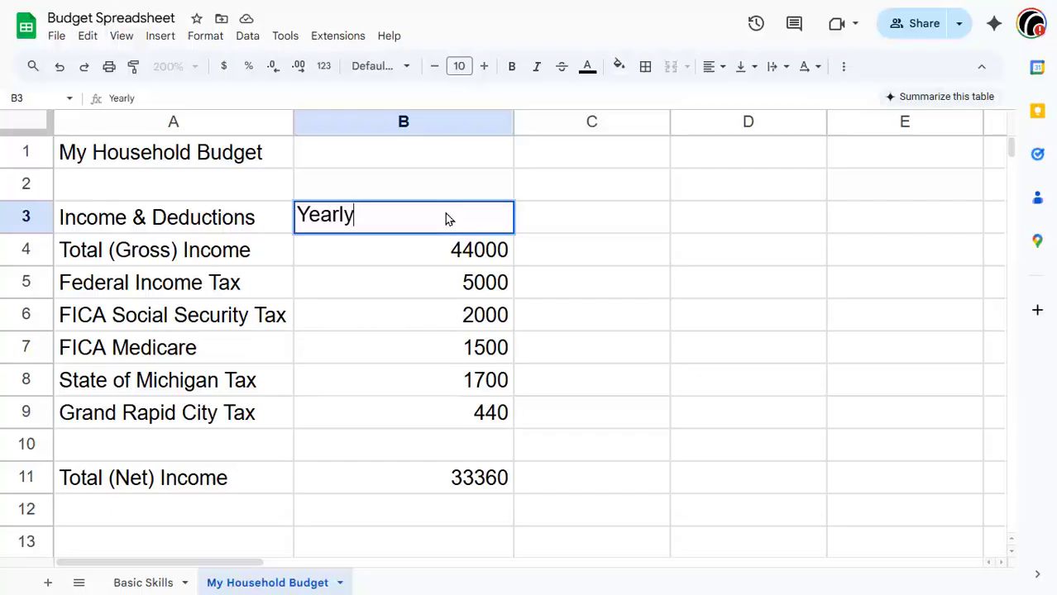
click(545, 220)
text(M)
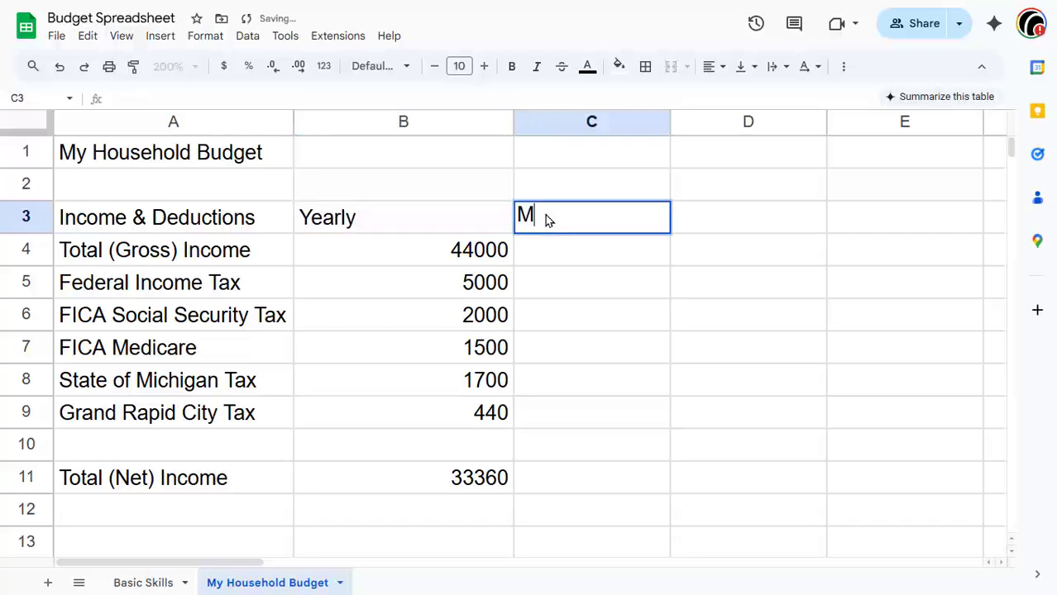
text(onth)
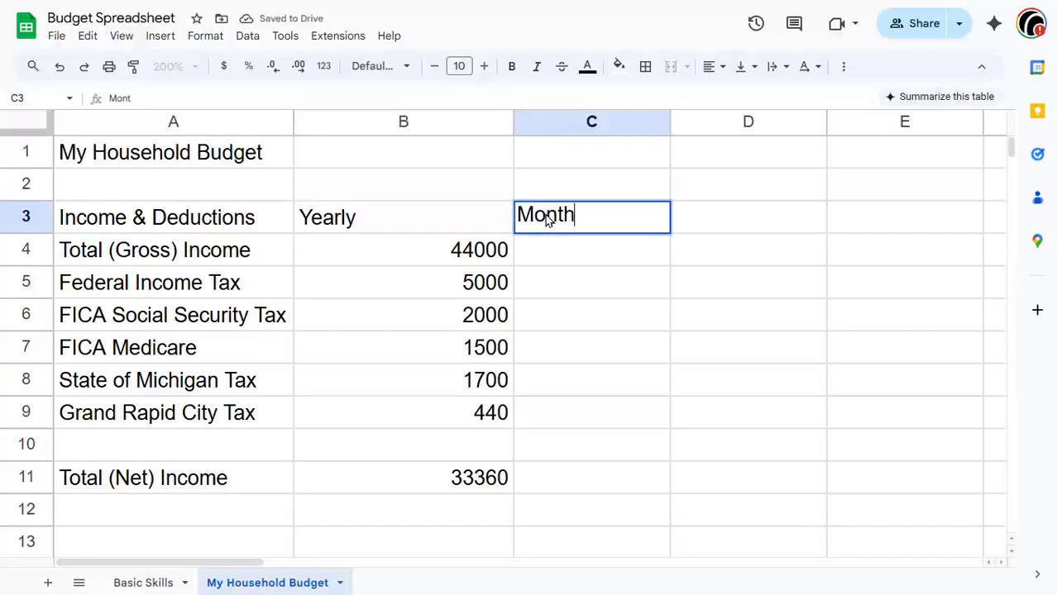
text(ly)
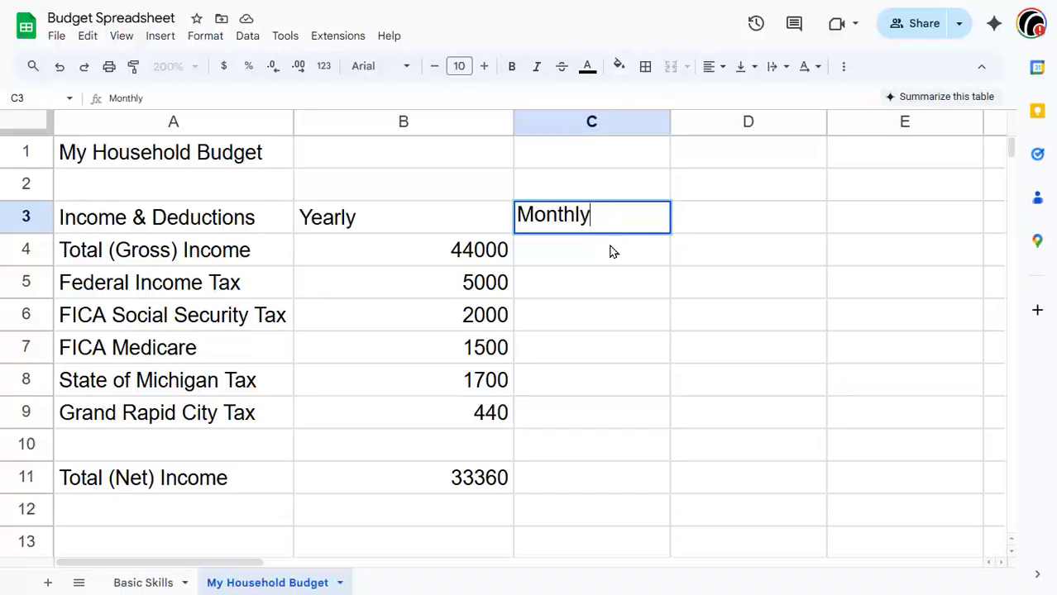
Step: Enter the formula =B4/12 in C4 and accept the suggested autofill to compute monthly amounts down to C9
click(614, 251)
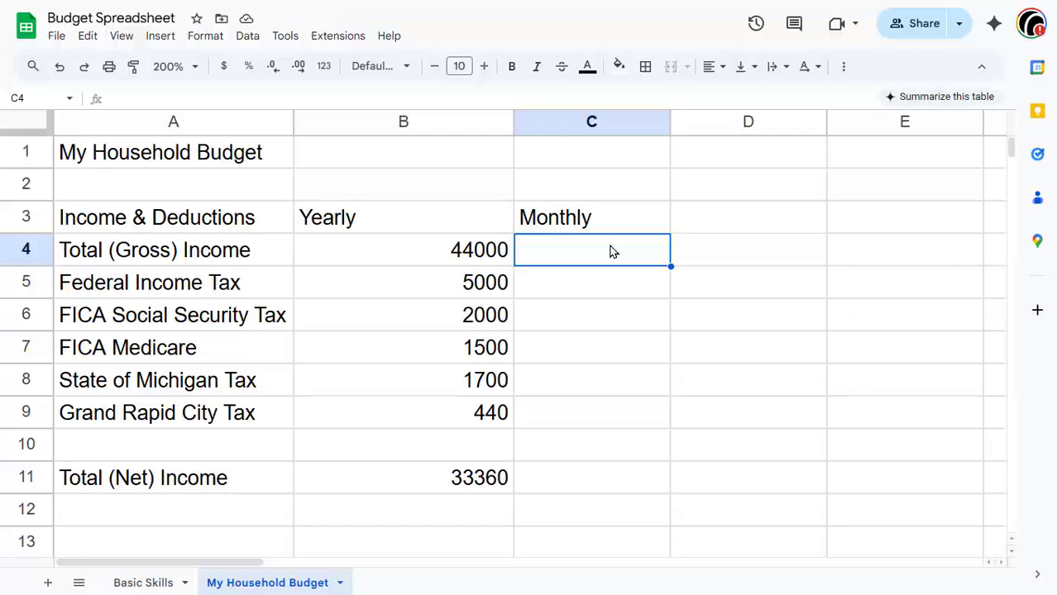
text(=)
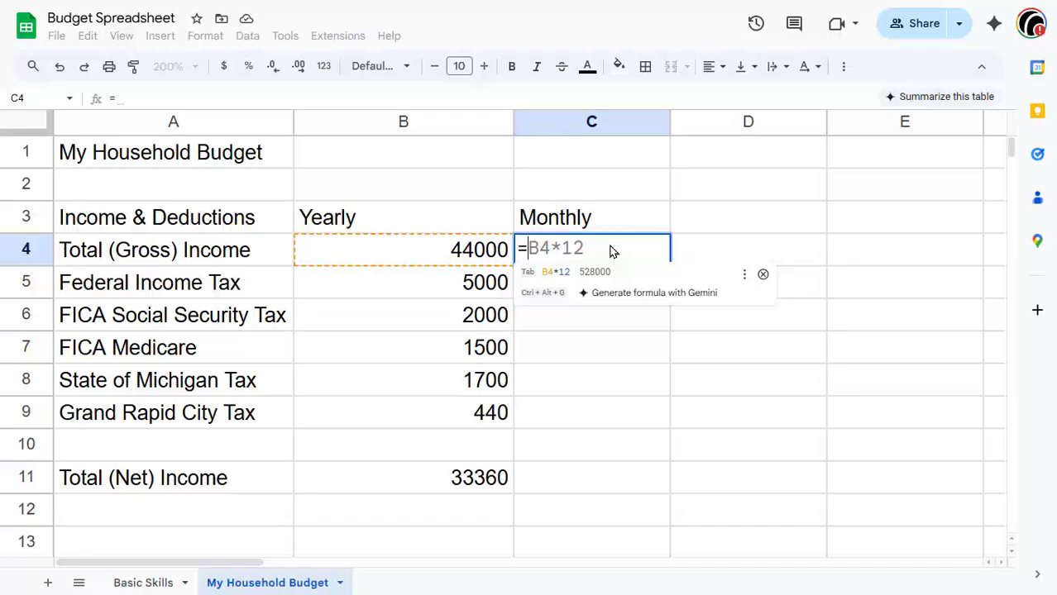
text(B)
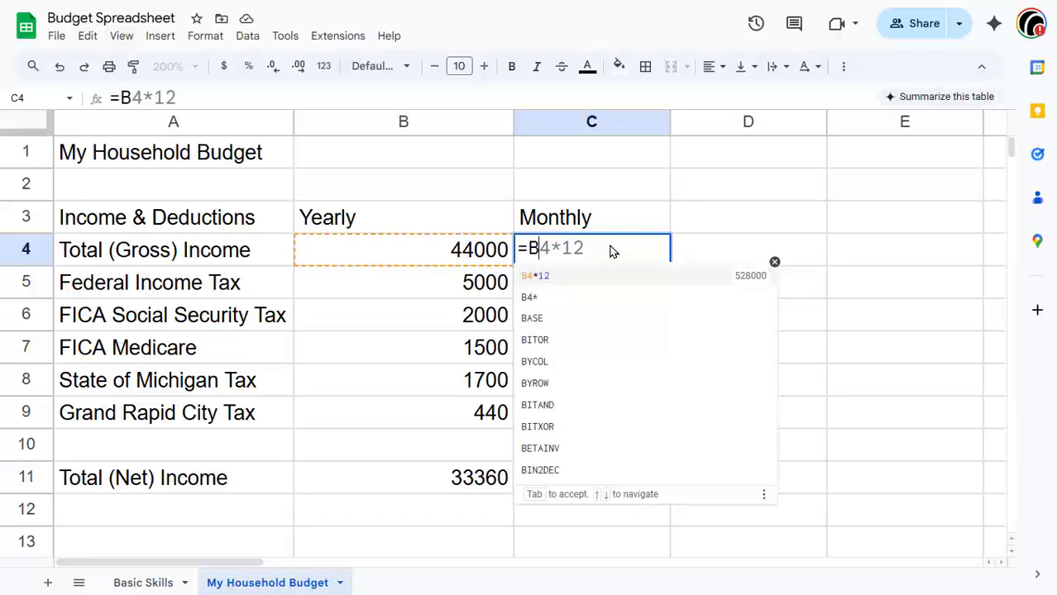
text($)
key(BackSpace)
text(4/)
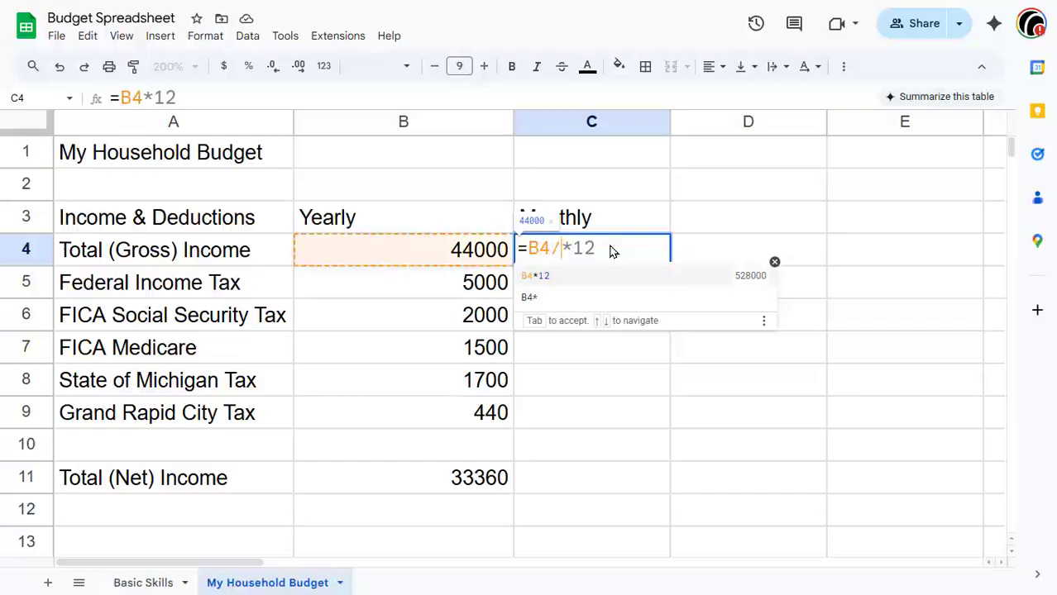
text(12)
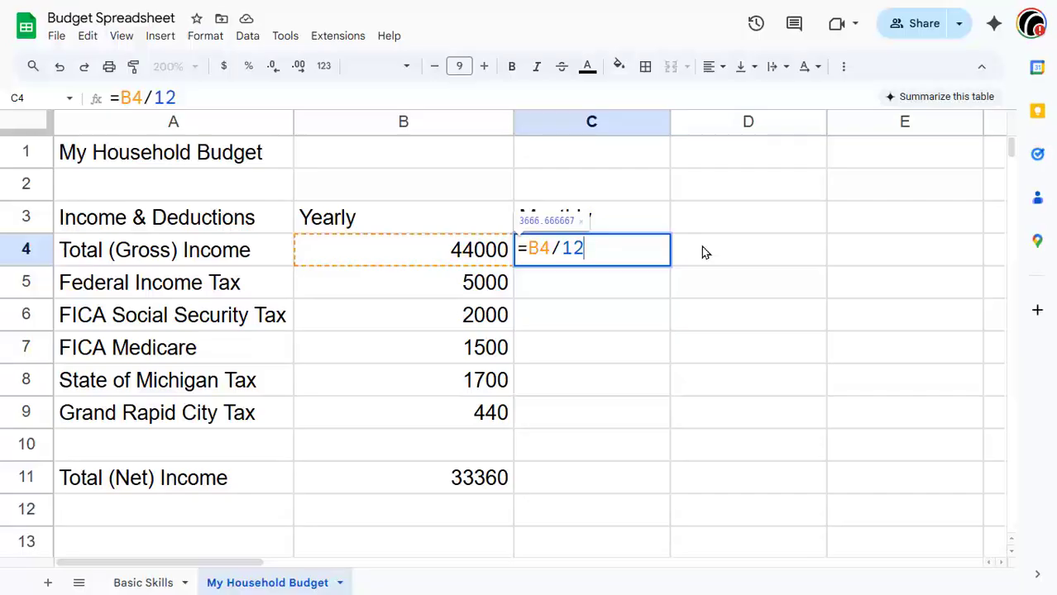
key(Return)
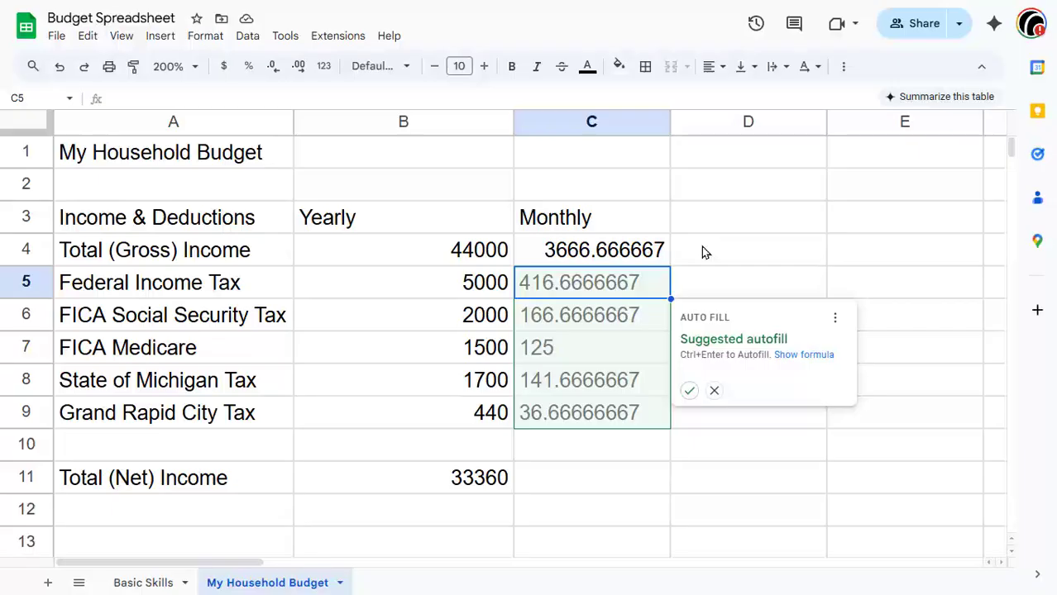
click(689, 391)
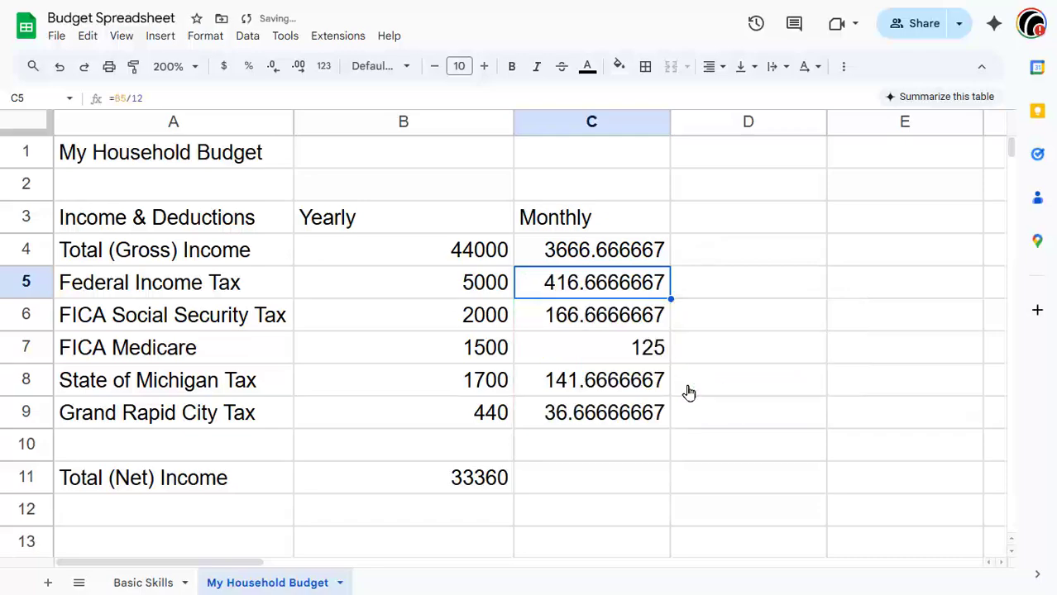
Step: Enter the formula =B11/12 in C11 for the monthly net income
click(592, 483)
text(=)
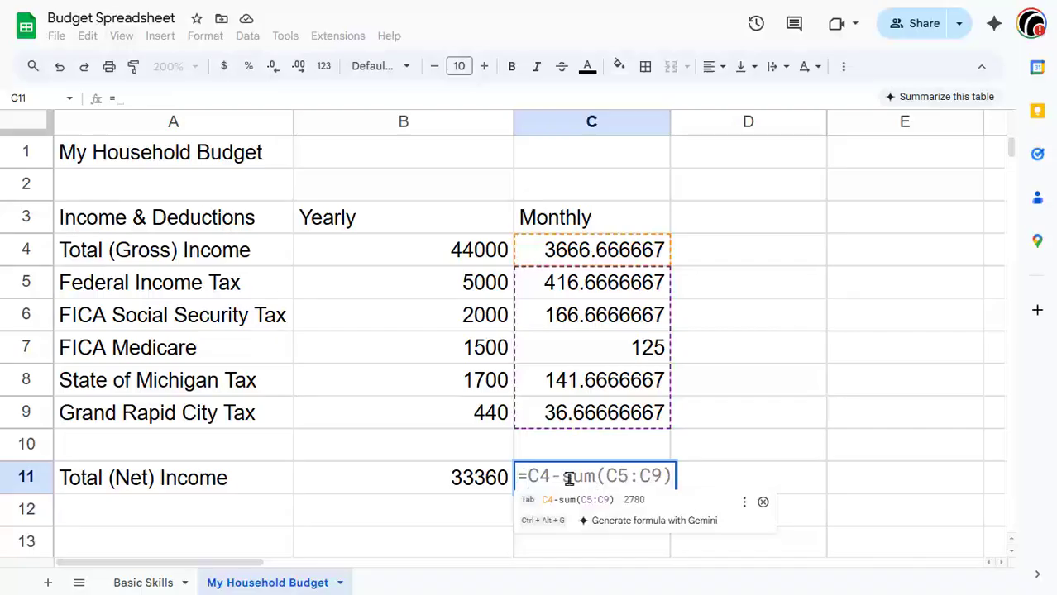
text(B11)
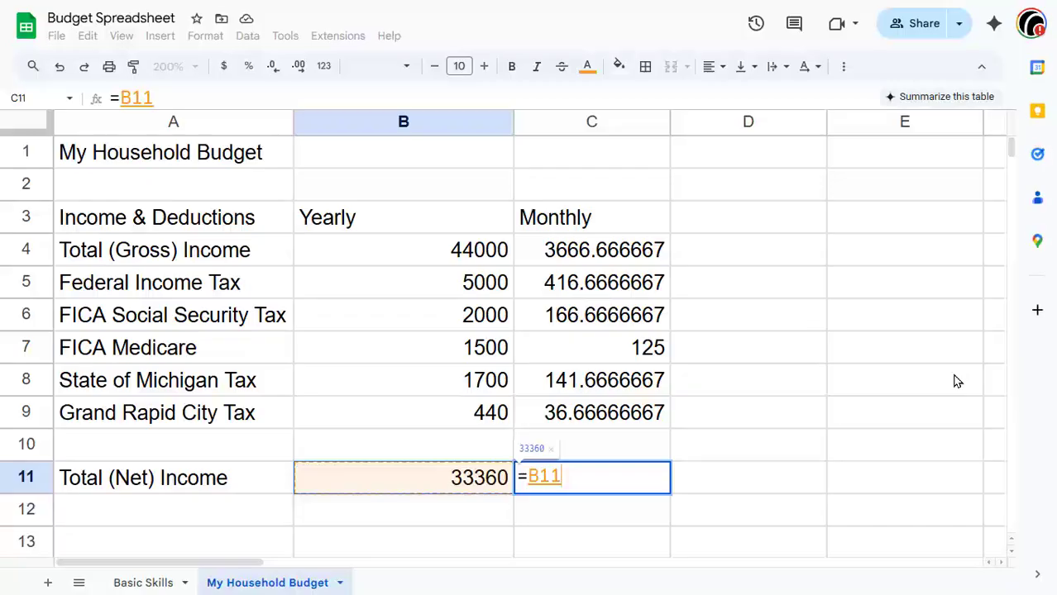
text(/12)
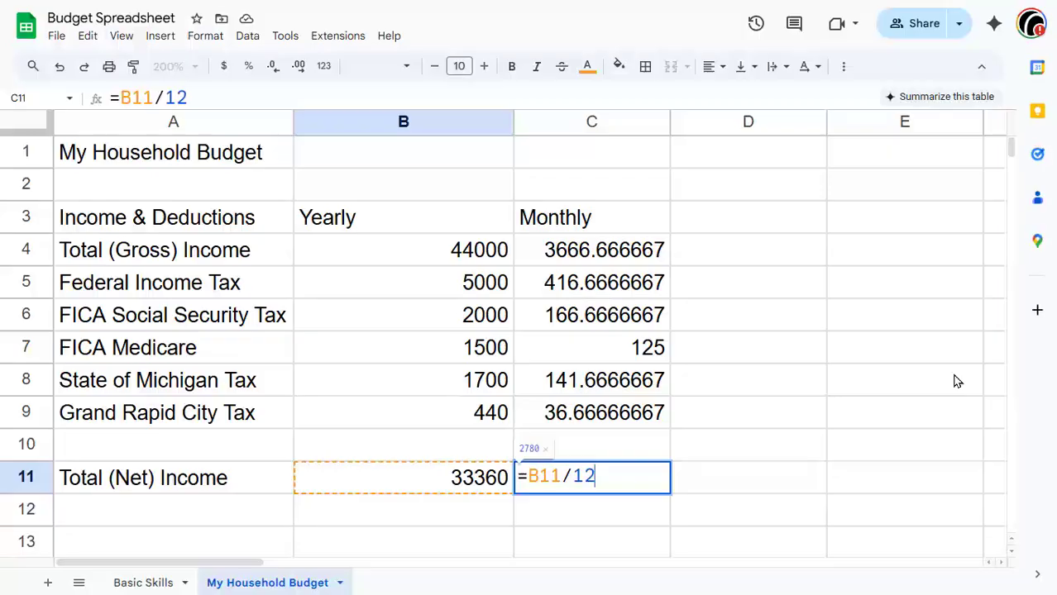
key(Return)
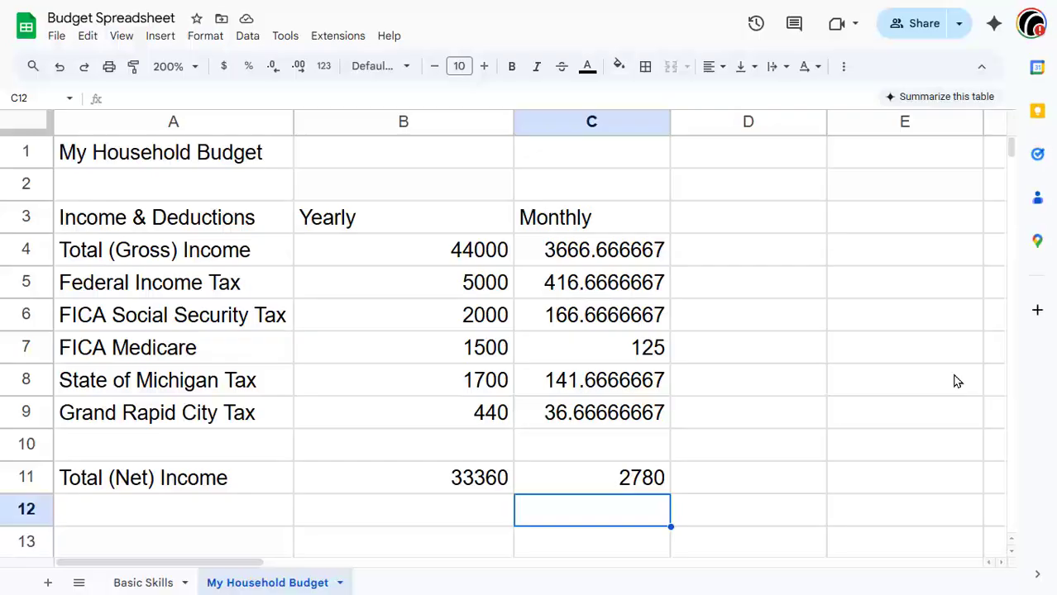
Step: Enter the formula =B11/52 in D11 for the weekly net income
key(Up)
key(Right)
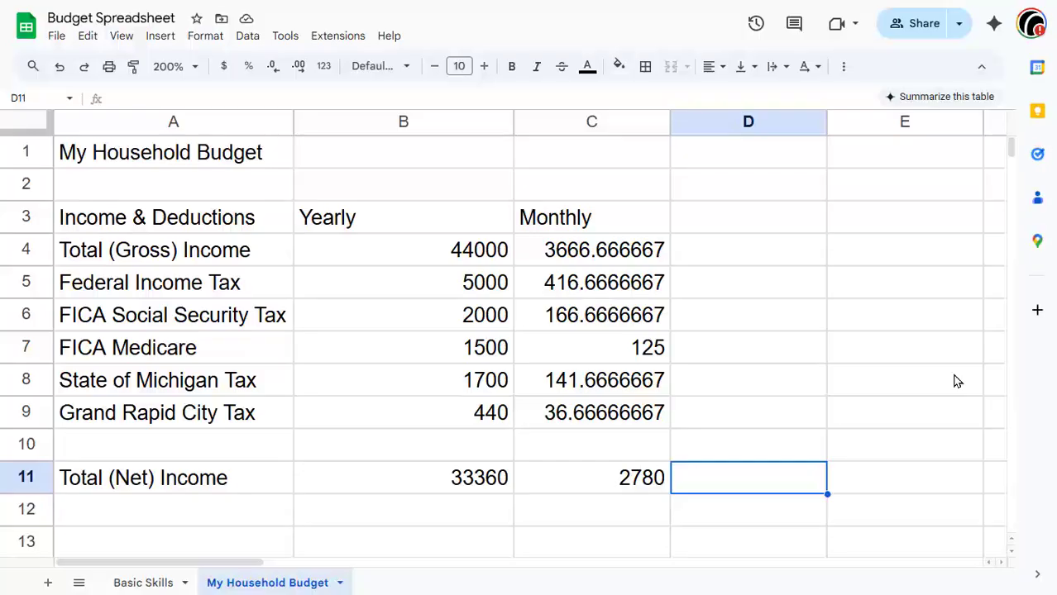
text(=)
key(Left)
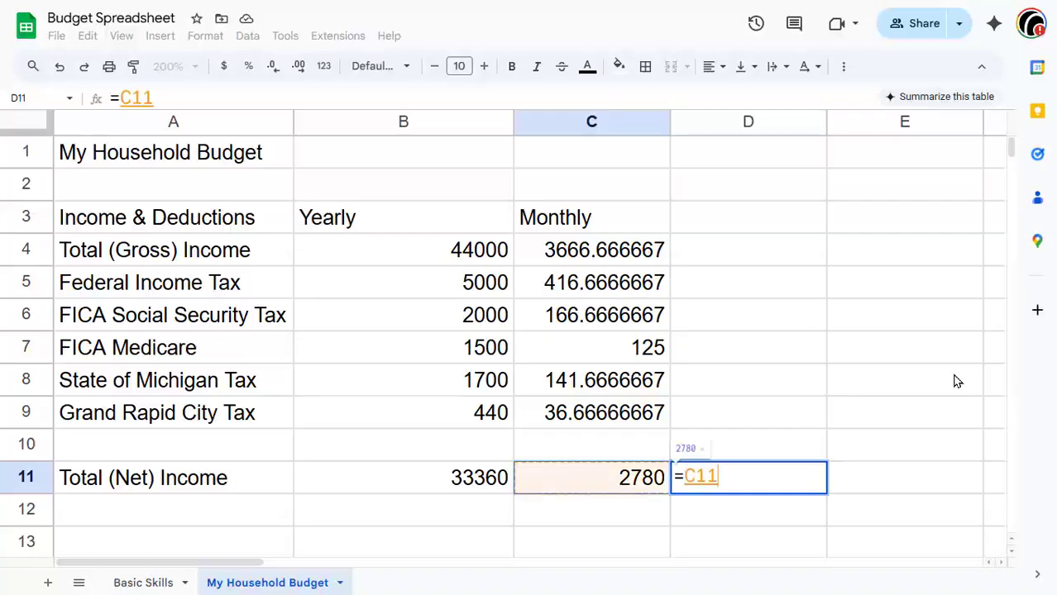
key(Left)
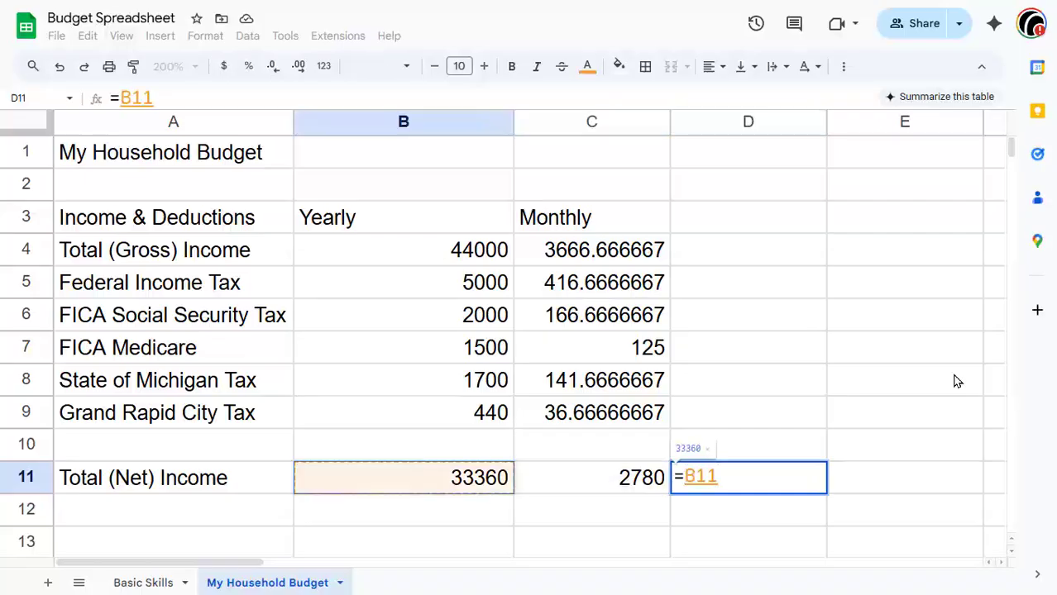
text(/)
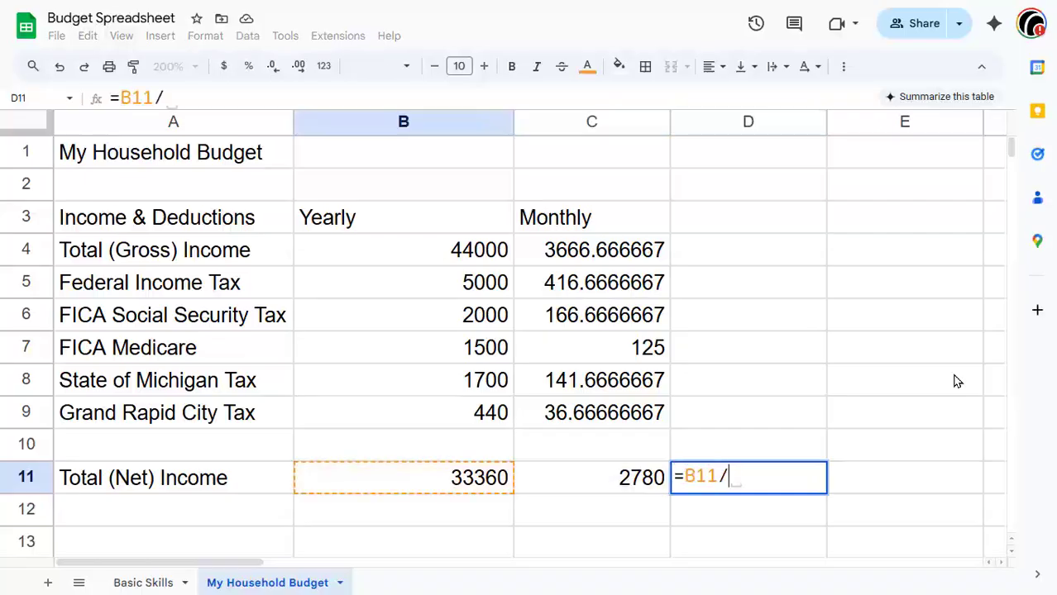
text(52)
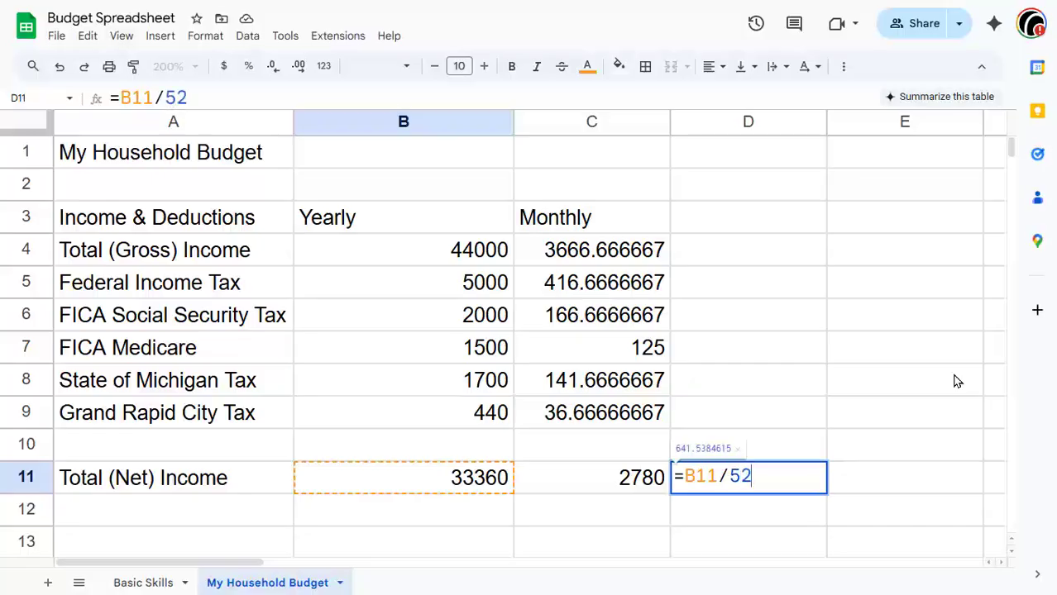
key(Return)
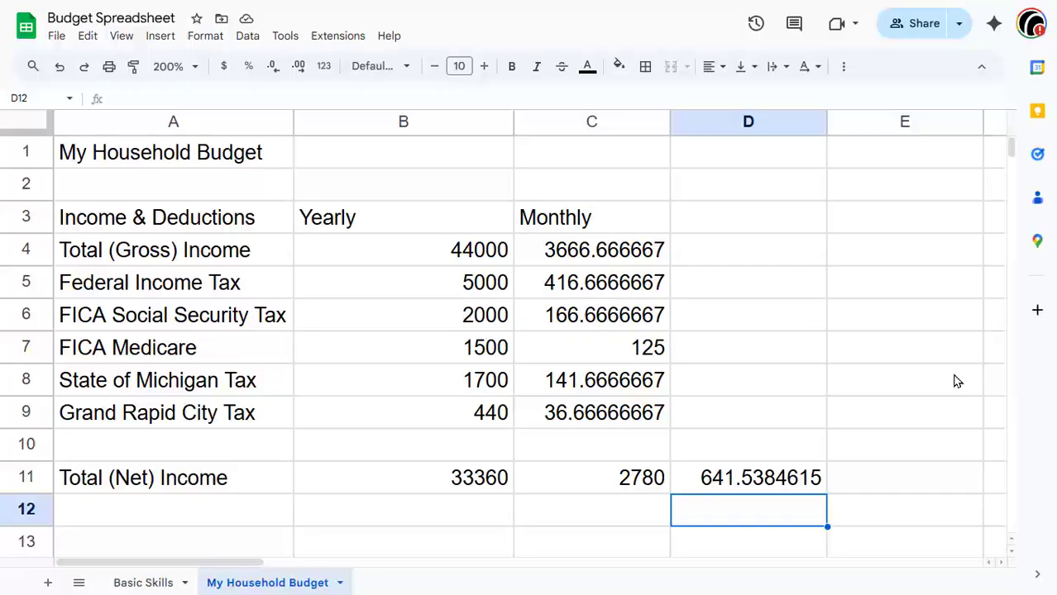
Step: Enter the formula =D11/40 in E11 for the hourly net income, then switch the sheet to display formulas
key(Up)
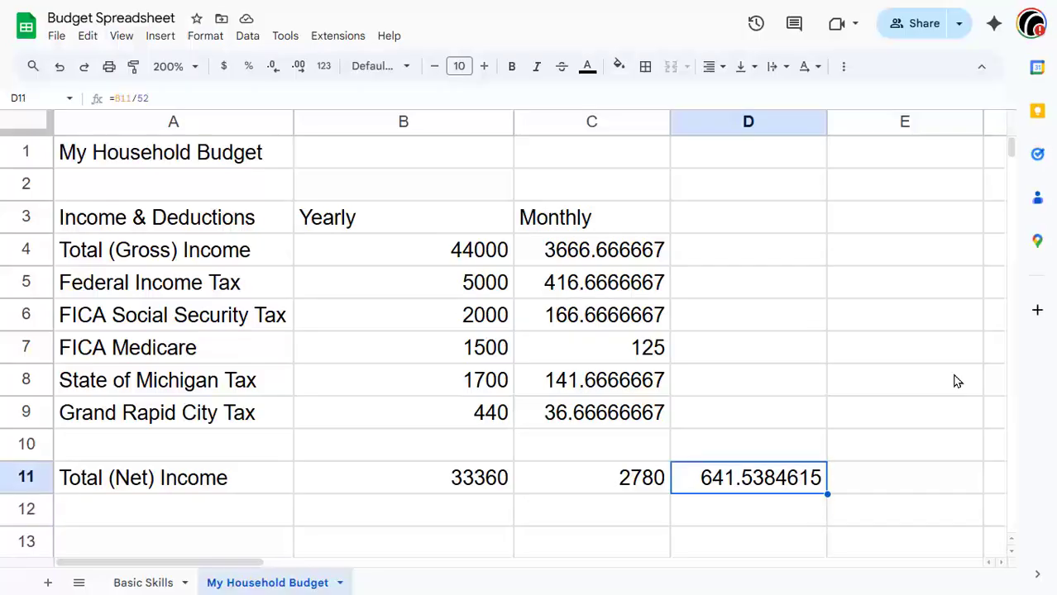
key(Right)
text(=)
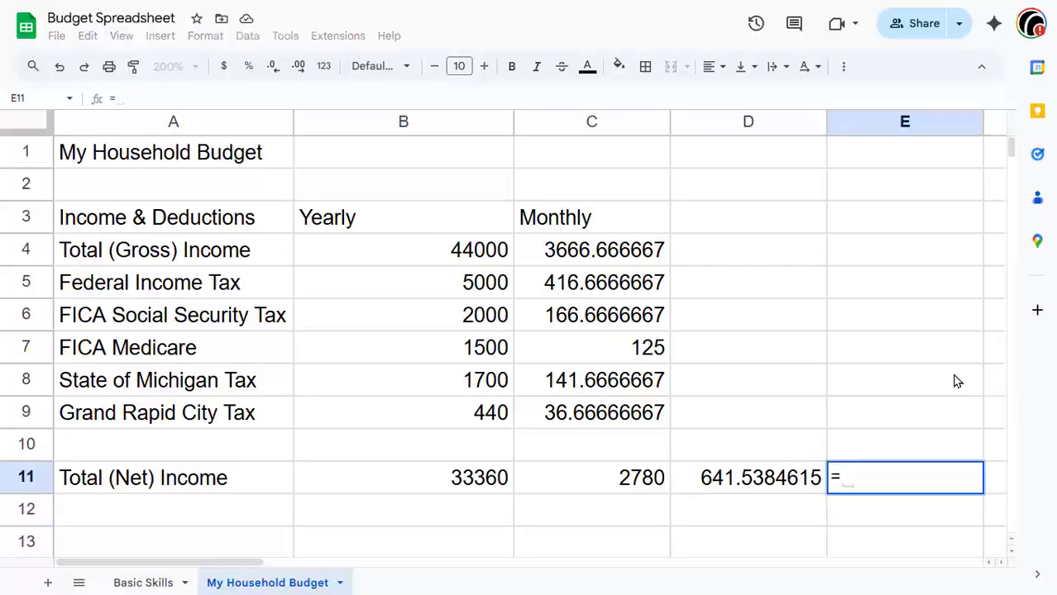
key(Left)
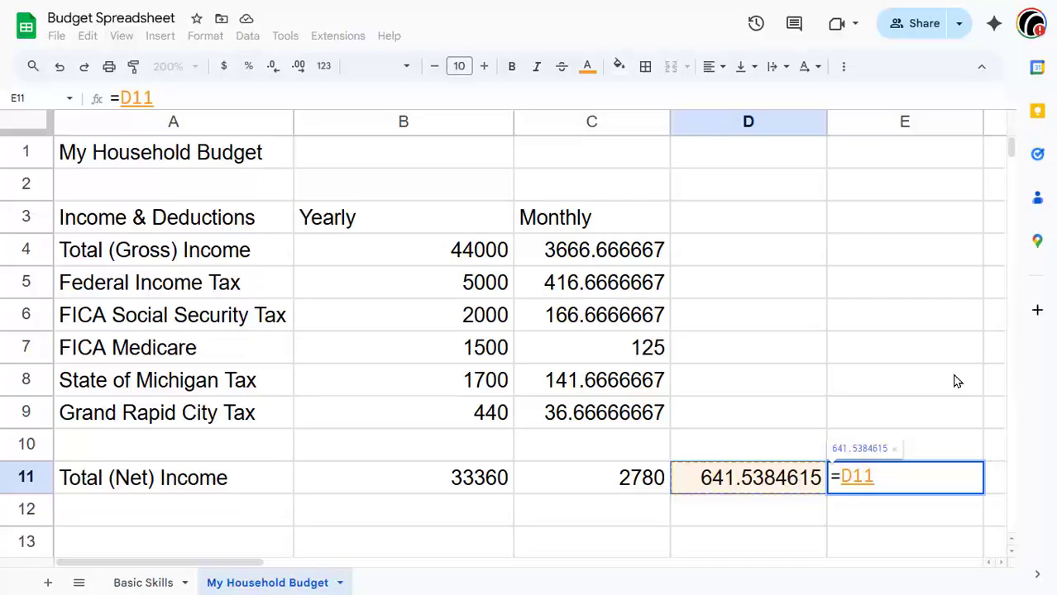
text(/40)
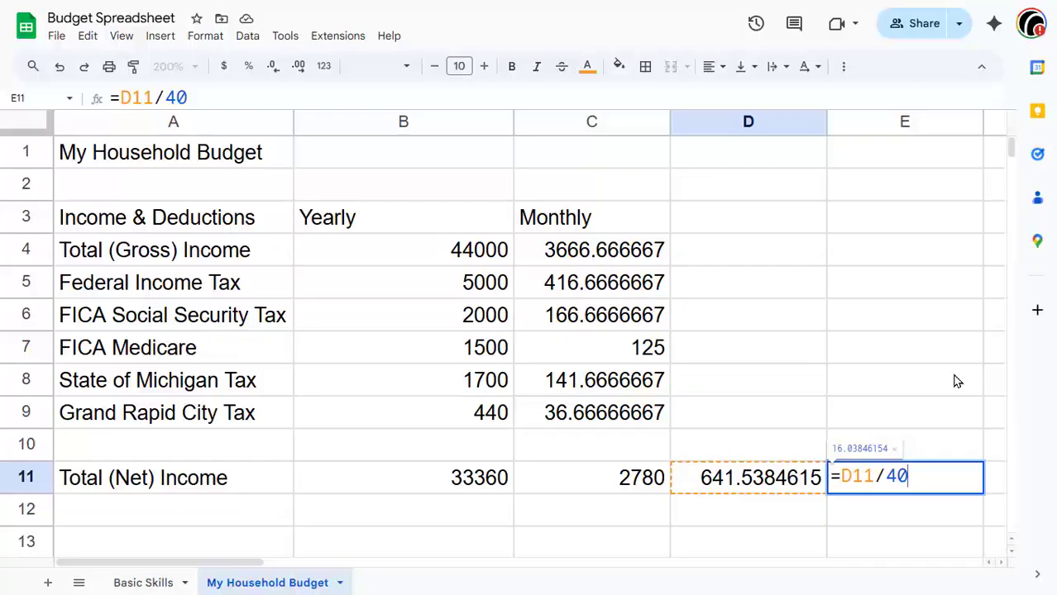
key(Return)
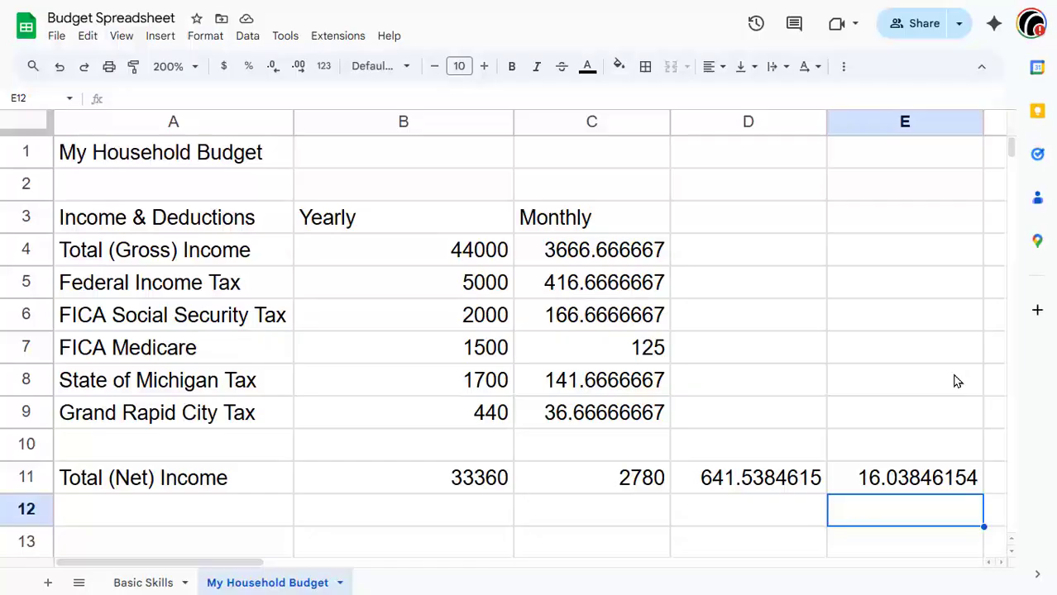
key(ctrl+grave)
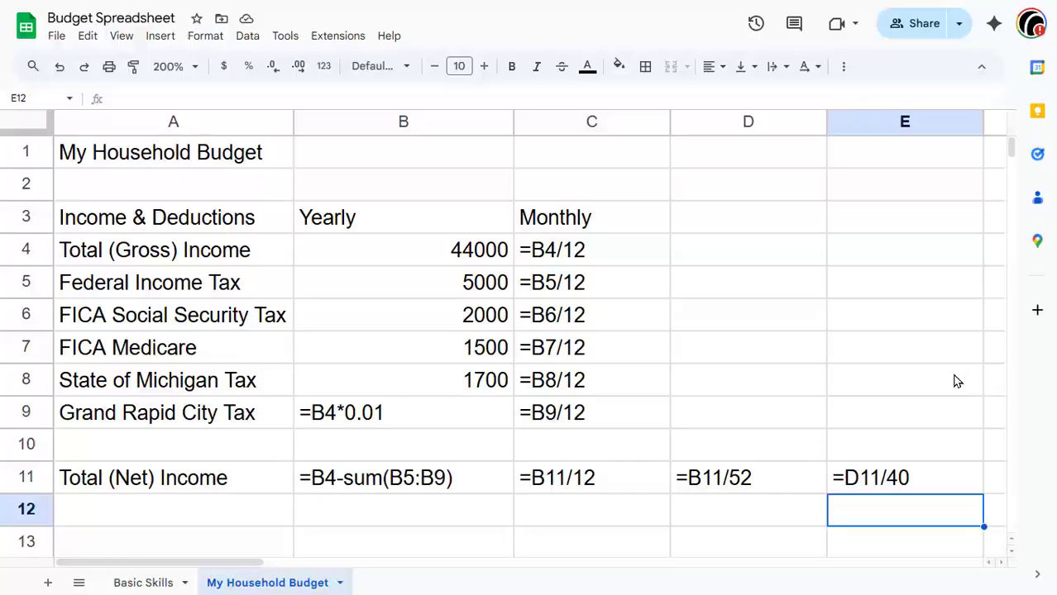
scroll(957, 381, down, 5)
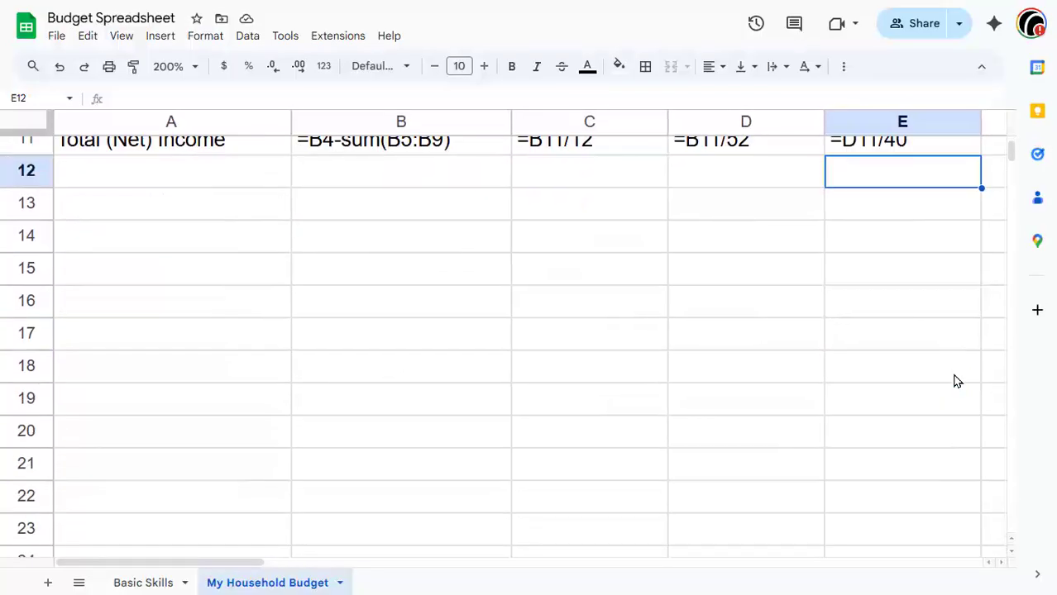
Step: Switch the sheet back from showing formulas to showing calculated values
scroll(957, 381, up, 2)
scroll(956, 381, down, 1)
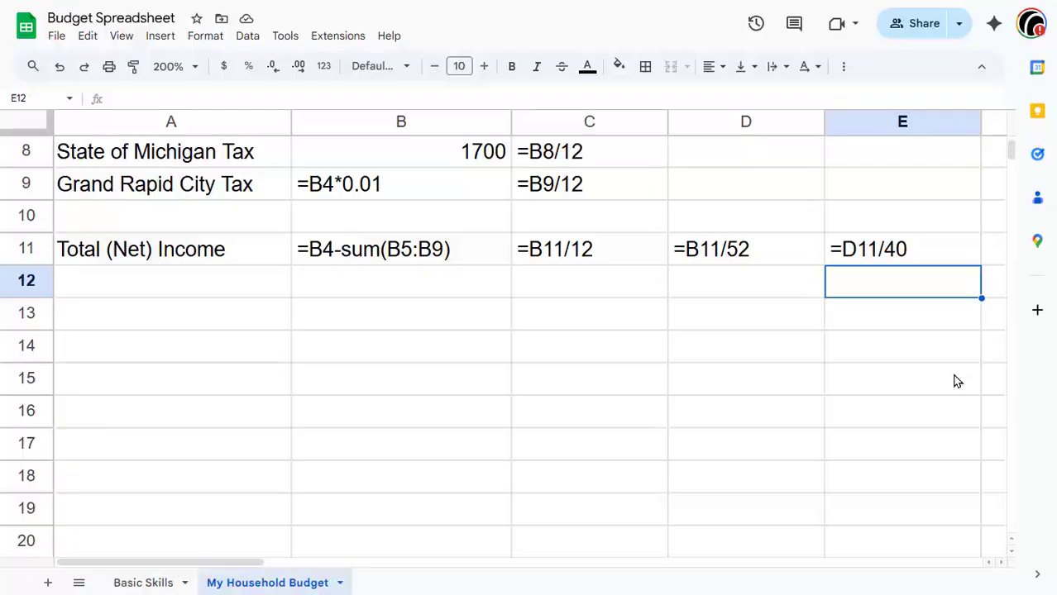
key(ctrl+grave)
scroll(956, 381, up, 3)
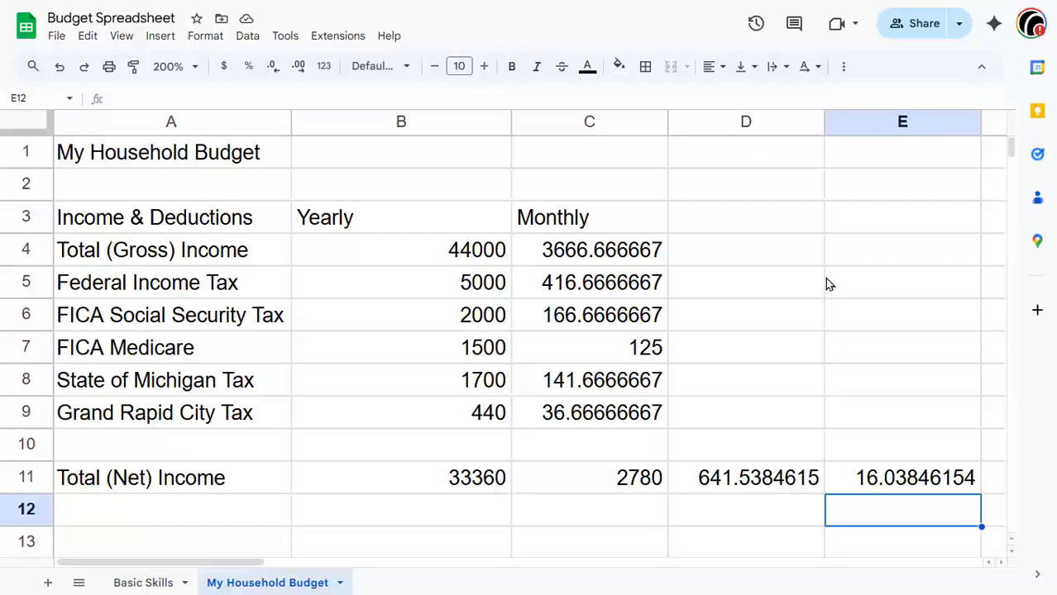
Step: Select the whole sheet, apply currency formatting, and remove both decimal places from the amounts
click(37, 123)
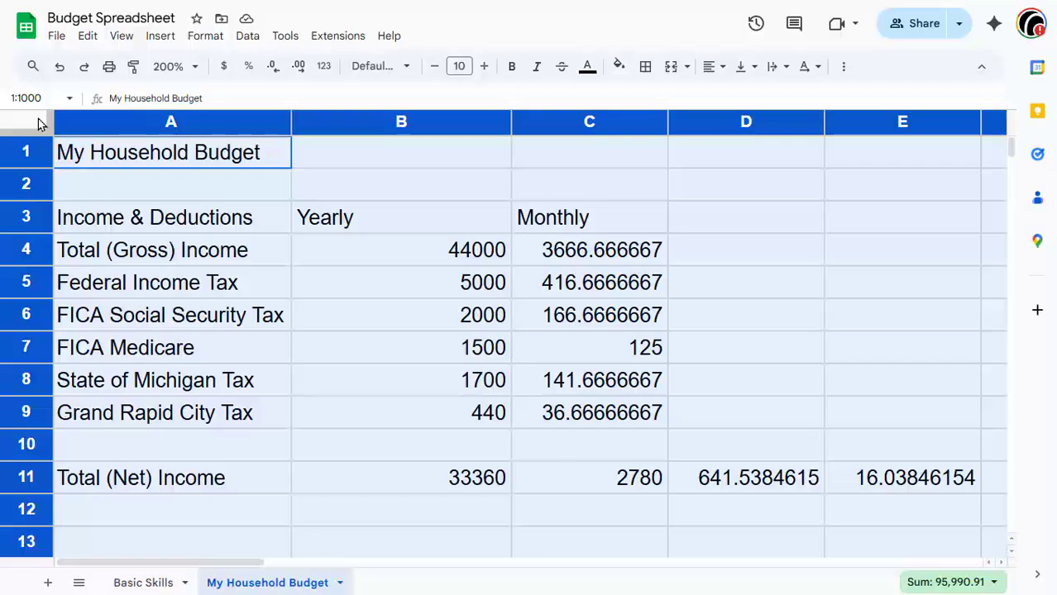
click(221, 73)
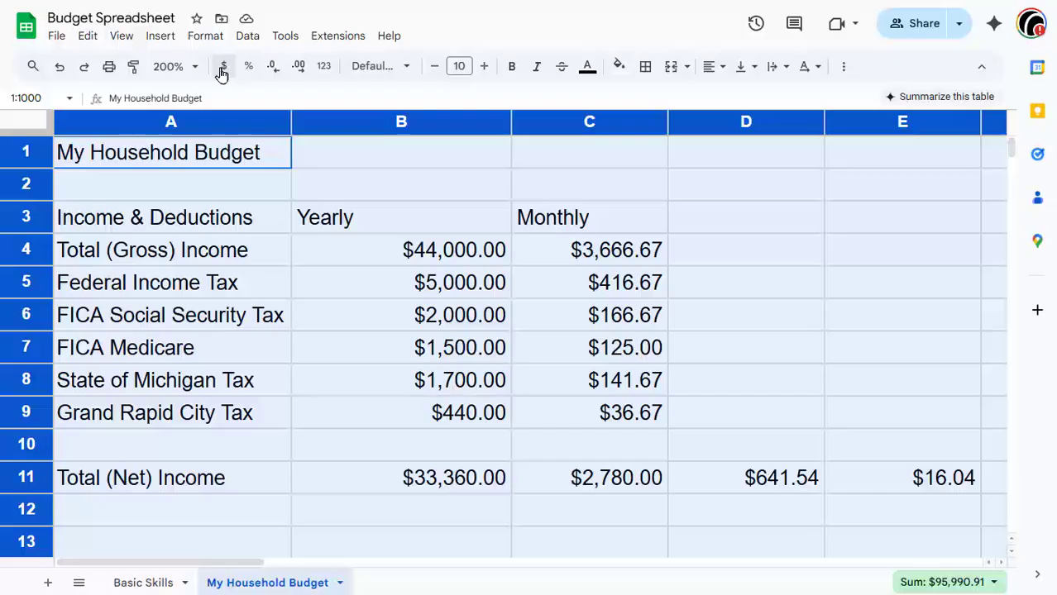
click(273, 73)
click(273, 73)
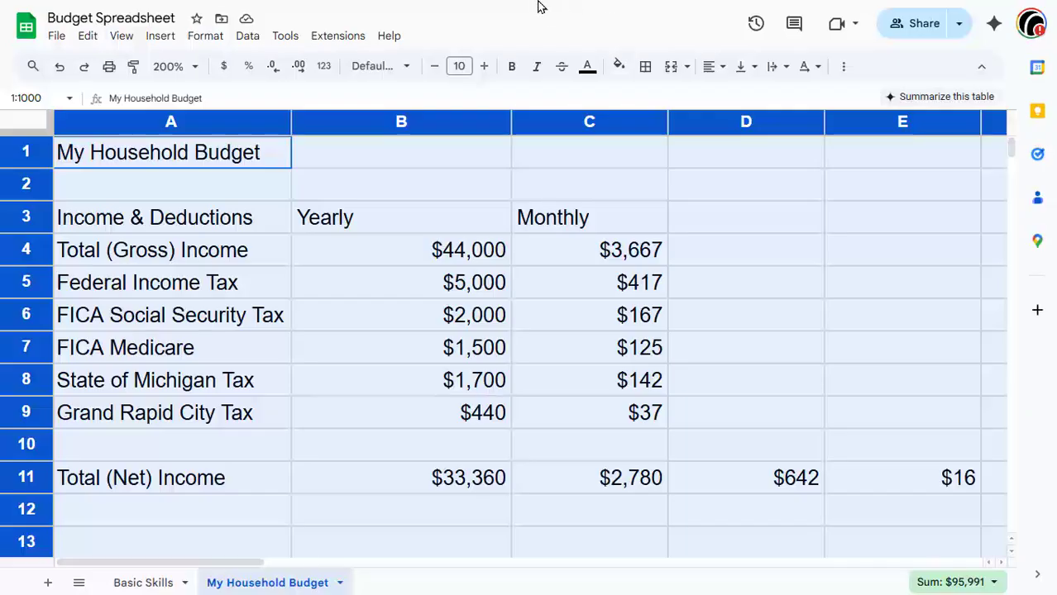
click(526, 61)
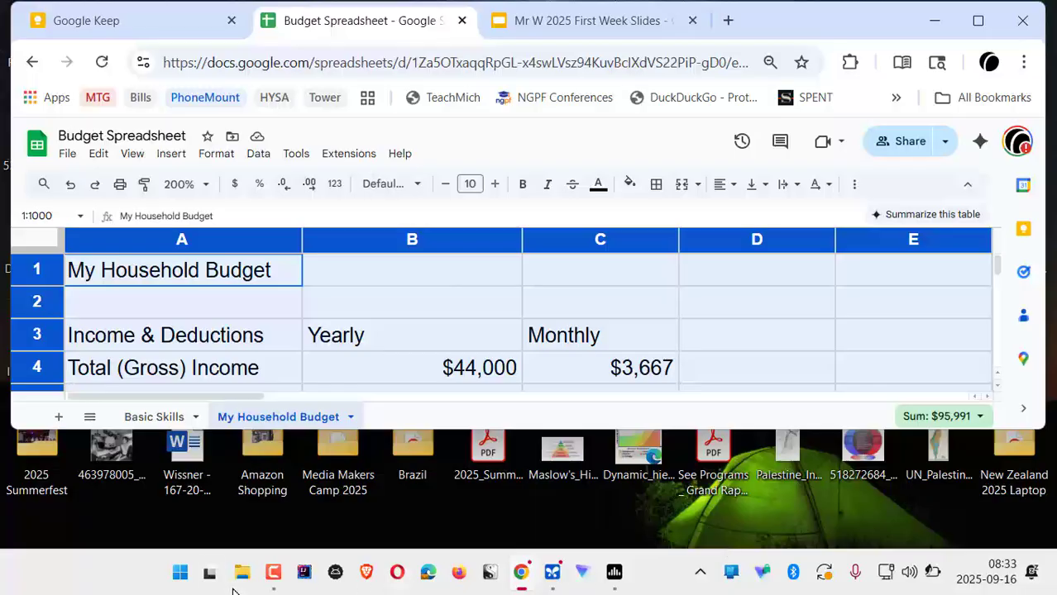
click(272, 571)
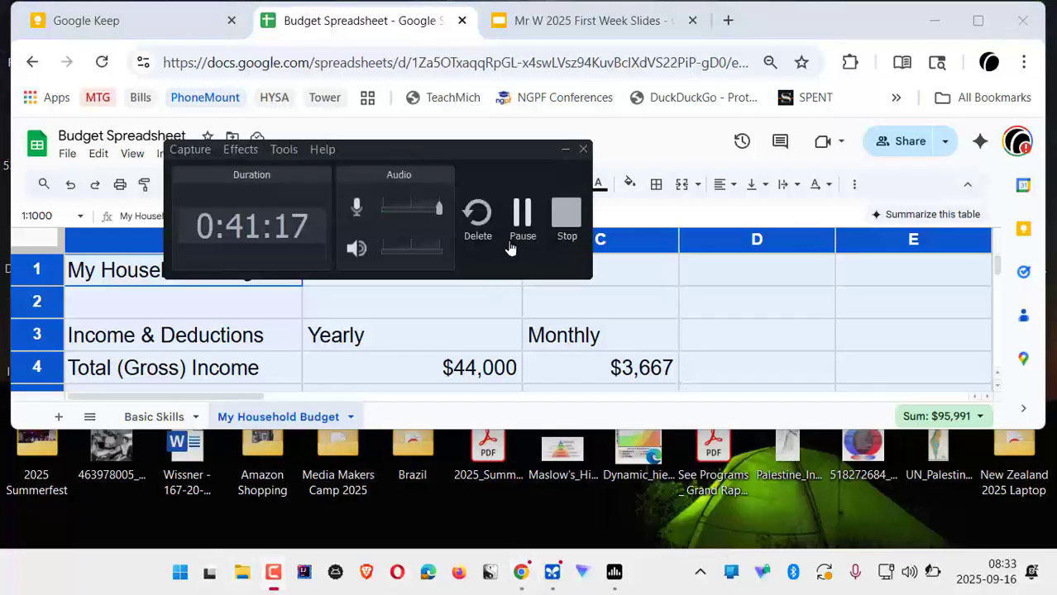